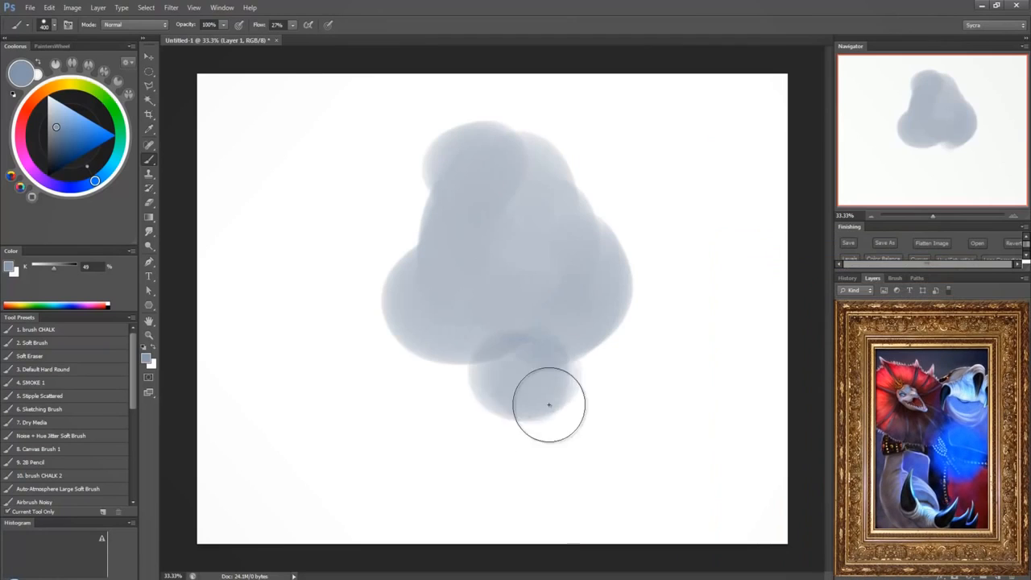
# Choose a dark blue-grey and dab in the nostrils and mouth corners on the head silhouette with the 40 px brush.
pyautogui.click(56, 161)
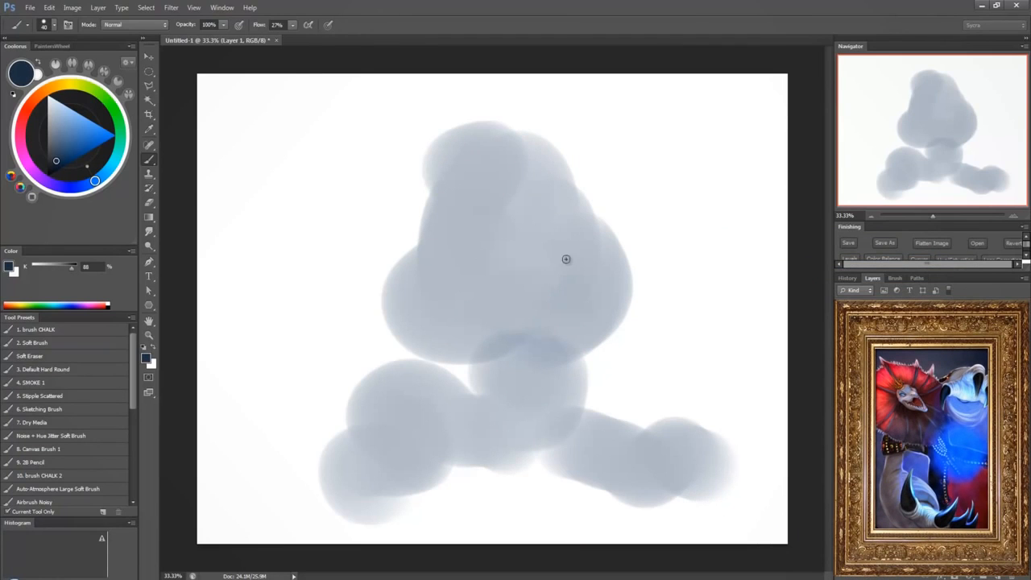
pyautogui.click(519, 234)
pyautogui.click(552, 233)
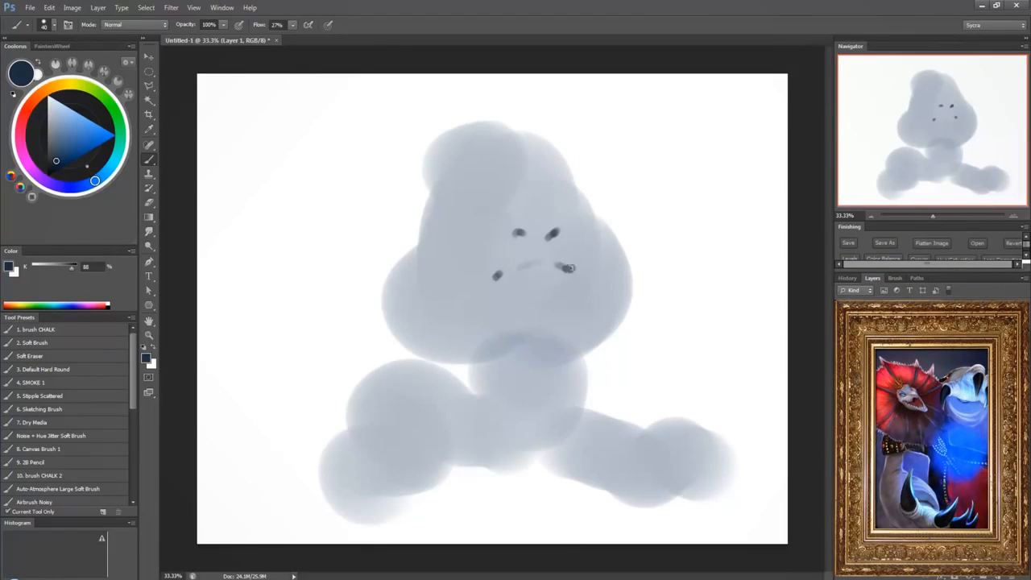
# Block in both eye sockets with dark upper edges and softer mid-greys sampled from the painting.
pyautogui.keyDown('alt'); pyautogui.click(549, 194); pyautogui.keyUp('alt')
pyautogui.moveTo(549, 195)
pyautogui.mouseDown()
pyautogui.moveTo(566, 206)
pyautogui.moveTo(509, 197)
pyautogui.moveTo(485, 212)
pyautogui.moveTo(509, 191)
pyautogui.moveTo(496, 192)
pyautogui.moveTo(553, 185)
pyautogui.mouseUp()
pyautogui.keyDown('alt'); pyautogui.click(554, 199); pyautogui.keyUp('alt')
pyautogui.keyDown('alt'); pyautogui.click(555, 198); pyautogui.keyUp('alt')
pyautogui.keyDown('alt'); pyautogui.click(516, 195); pyautogui.keyUp('alt')
pyautogui.keyDown('alt'); pyautogui.click(513, 199); pyautogui.keyUp('alt')
pyautogui.keyDown('alt'); pyautogui.click(520, 200); pyautogui.keyUp('alt')
pyautogui.keyDown('alt'); pyautogui.click(502, 205); pyautogui.keyUp('alt')
pyautogui.keyDown('alt'); pyautogui.click(548, 197); pyautogui.keyUp('alt')
# Join the nostrils into a nose base and shade its underside and far side with sampled greys.
pyautogui.keyDown('alt'); pyautogui.click(521, 230); pyautogui.keyUp('alt')
pyautogui.moveTo(521, 228); pyautogui.dragTo(550, 231)
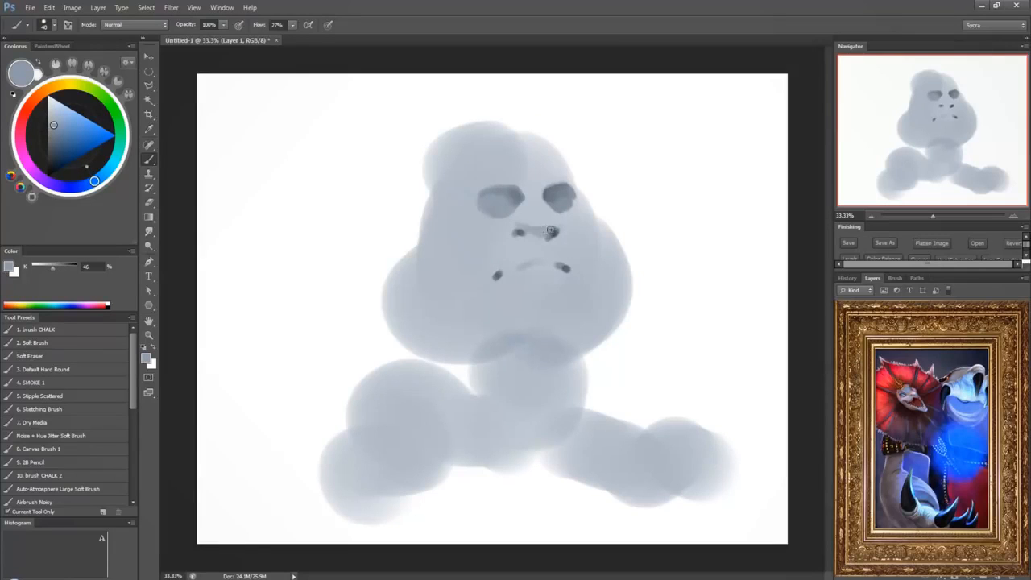
pyautogui.keyDown('alt'); pyautogui.click(549, 217); pyautogui.keyUp('alt')
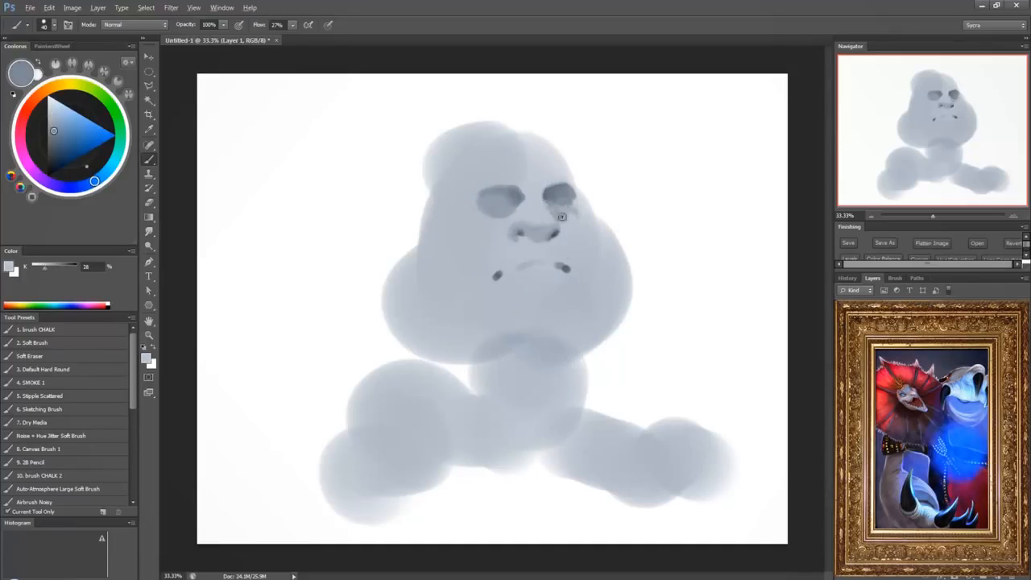
pyautogui.keyDown('alt'); pyautogui.click(562, 203); pyautogui.keyUp('alt')
pyautogui.keyDown('alt'); pyautogui.click(554, 239); pyautogui.keyUp('alt')
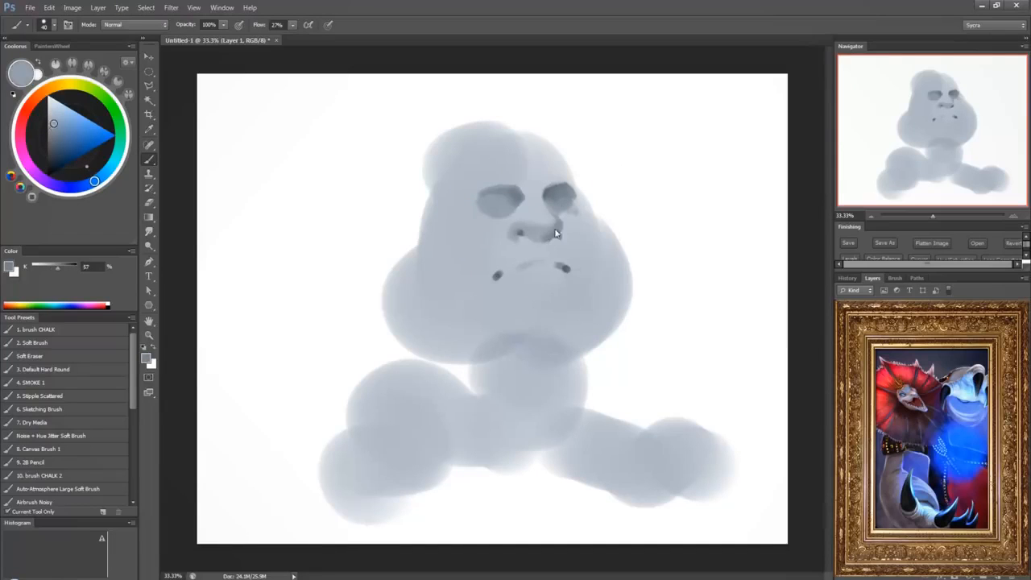
pyautogui.moveTo(555, 234); pyautogui.dragTo(542, 238)
# Model the nose wings and the light plane running up the bridge with sampled tones.
pyautogui.keyDown('alt'); pyautogui.click(548, 222); pyautogui.keyUp('alt')
pyautogui.keyDown('alt'); pyautogui.click(551, 230); pyautogui.keyUp('alt')
pyautogui.keyDown('alt'); pyautogui.click(520, 233); pyautogui.keyUp('alt')
pyautogui.keyDown('alt'); pyautogui.click(513, 223); pyautogui.keyUp('alt')
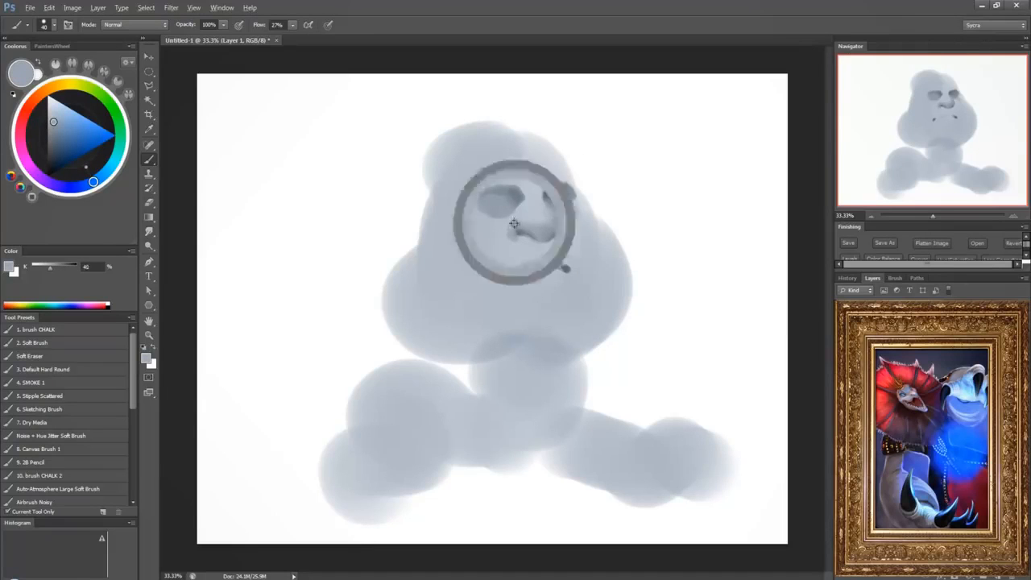
pyautogui.moveTo(519, 221)
pyautogui.mouseDown()
pyautogui.moveTo(536, 223)
pyautogui.moveTo(535, 194)
pyautogui.mouseUp()
pyautogui.keyDown('alt'); pyautogui.click(528, 223); pyautogui.keyUp('alt')
# Blend the nose bridge into the inner eye corners and soften the sockets using greys sampled nearby.
pyautogui.keyDown('alt'); pyautogui.click(528, 196); pyautogui.keyUp('alt')
pyautogui.keyDown('alt'); pyautogui.click(536, 193); pyautogui.keyUp('alt')
pyautogui.keyDown('alt'); pyautogui.click(545, 193); pyautogui.keyUp('alt')
pyautogui.keyDown('alt'); pyautogui.click(518, 195); pyautogui.keyUp('alt')
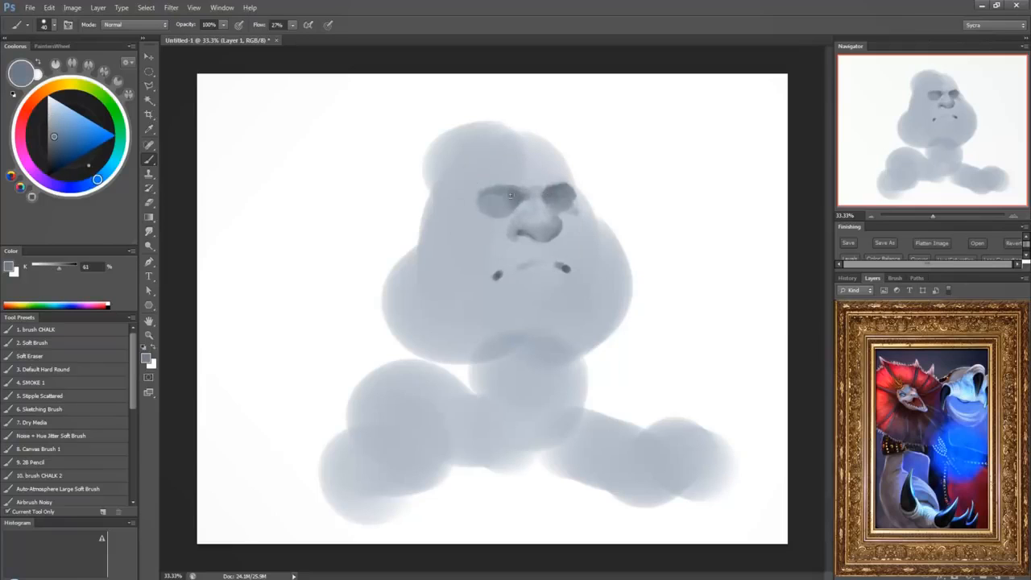
pyautogui.keyDown('alt'); pyautogui.click(492, 220); pyautogui.keyUp('alt')
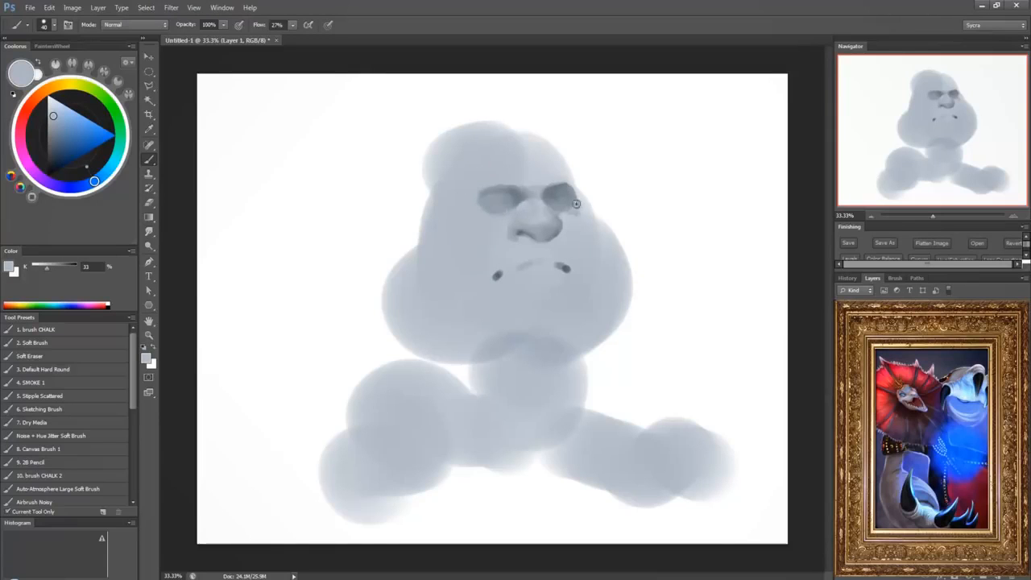
pyautogui.keyDown('alt'); pyautogui.click(515, 197); pyautogui.keyUp('alt')
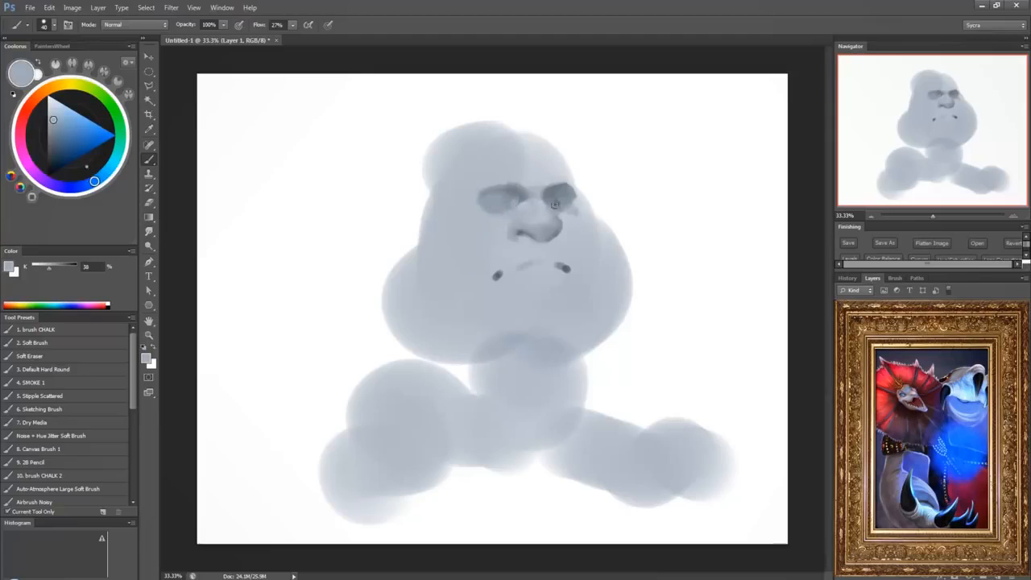
pyautogui.keyDown('alt'); pyautogui.click(563, 186); pyautogui.keyUp('alt')
# Shade the far side of the nose and shape the far mouth corner with a downturned upper lip.
pyautogui.keyDown('alt'); pyautogui.click(554, 233); pyautogui.keyUp('alt')
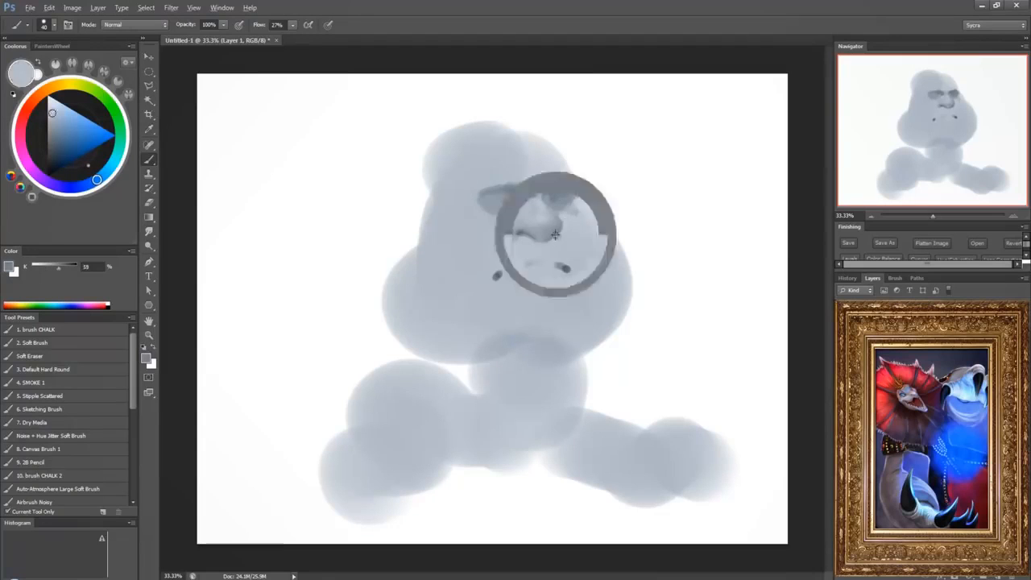
pyautogui.keyDown('alt'); pyautogui.click(542, 221); pyautogui.keyUp('alt')
pyautogui.moveTo(549, 226)
pyautogui.mouseDown()
pyautogui.moveTo(537, 231)
pyautogui.moveTo(582, 278)
pyautogui.mouseUp()
pyautogui.keyDown('alt'); pyautogui.click(549, 219); pyautogui.keyUp('alt')
pyautogui.keyDown('alt'); pyautogui.click(557, 211); pyautogui.keyUp('alt')
pyautogui.keyDown('alt'); pyautogui.click(561, 240); pyautogui.keyUp('alt')
pyautogui.keyDown('alt'); pyautogui.click(567, 267); pyautogui.keyUp('alt')
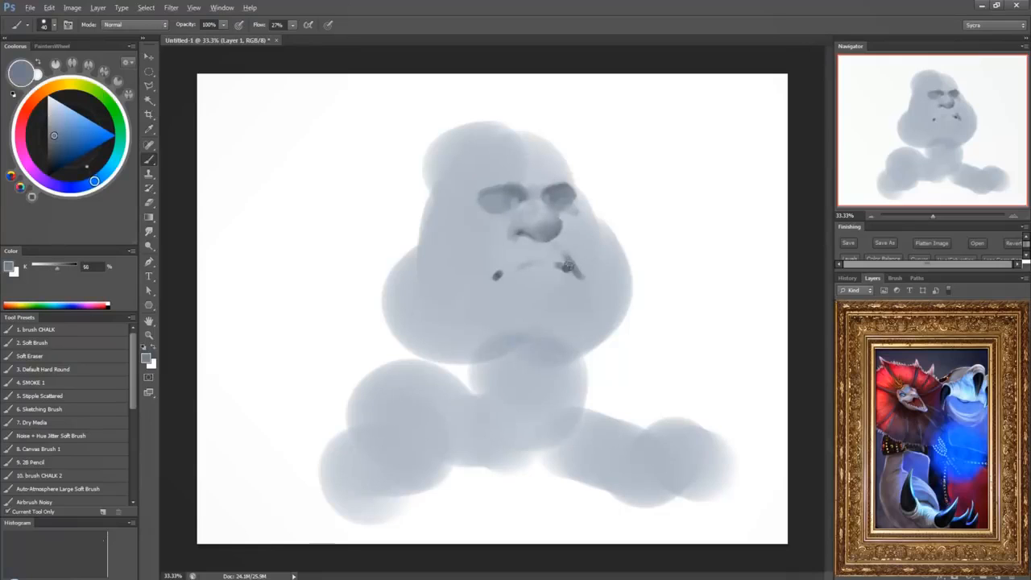
pyautogui.keyDown('alt'); pyautogui.click(571, 264); pyautogui.keyUp('alt')
pyautogui.moveTo(555, 245); pyautogui.dragTo(566, 257)
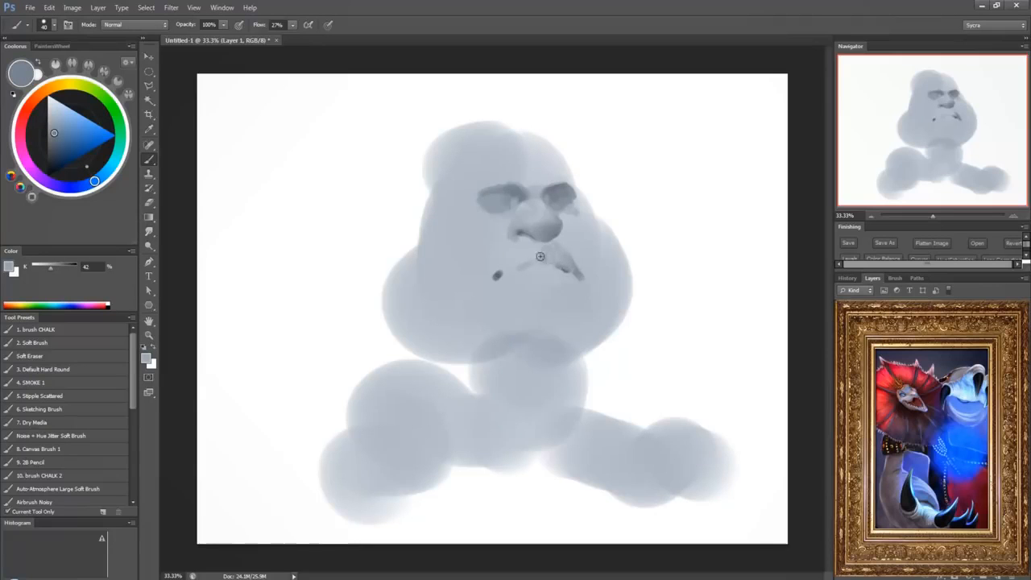
# Shape the near mouth corner and paint the dark lip line across the centre of the upper lip.
pyautogui.keyDown('alt'); pyautogui.click(500, 271); pyautogui.keyUp('alt')
pyautogui.moveTo(503, 267); pyautogui.dragTo(493, 279)
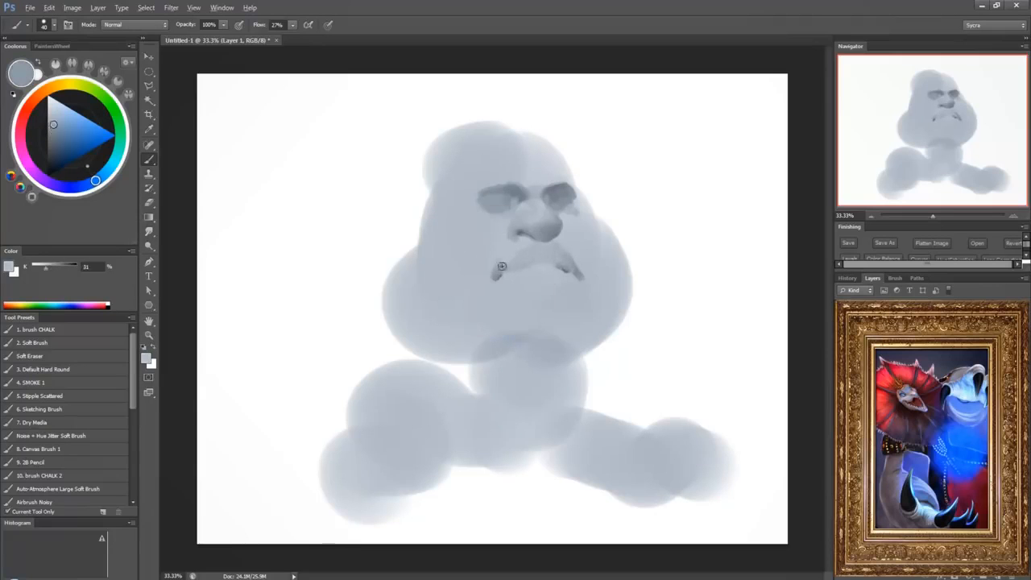
pyautogui.keyDown('alt'); pyautogui.click(517, 272); pyautogui.keyUp('alt')
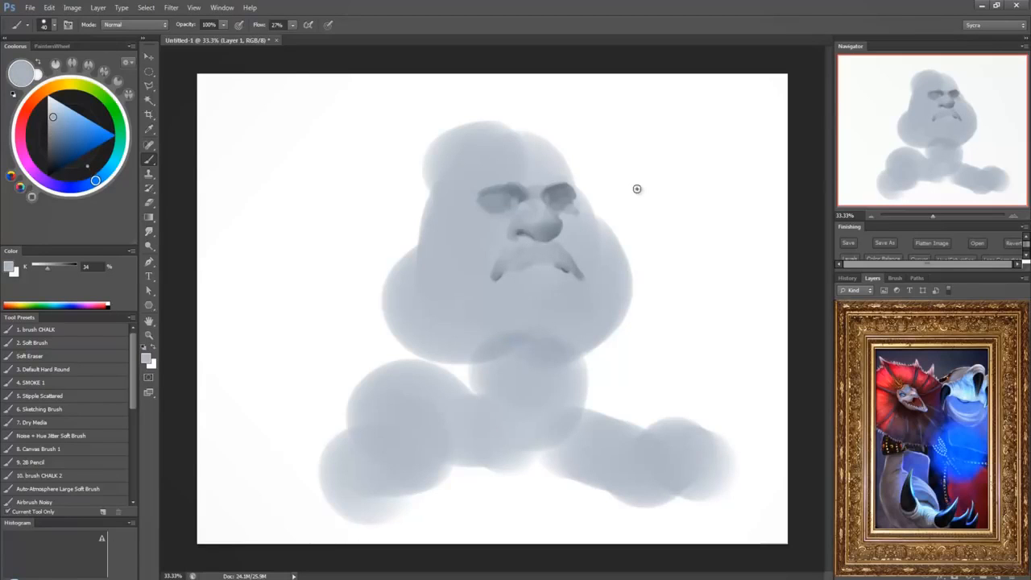
pyautogui.keyDown('alt'); pyautogui.click(495, 278); pyautogui.keyUp('alt')
pyautogui.moveTo(493, 278); pyautogui.dragTo(516, 270)
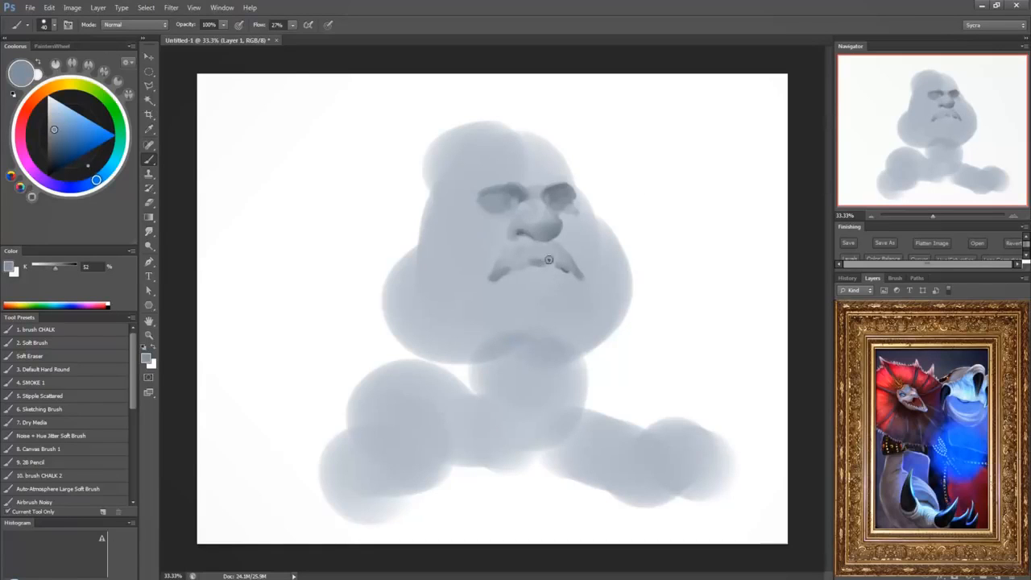
pyautogui.keyDown('alt'); pyautogui.click(552, 258); pyautogui.keyUp('alt')
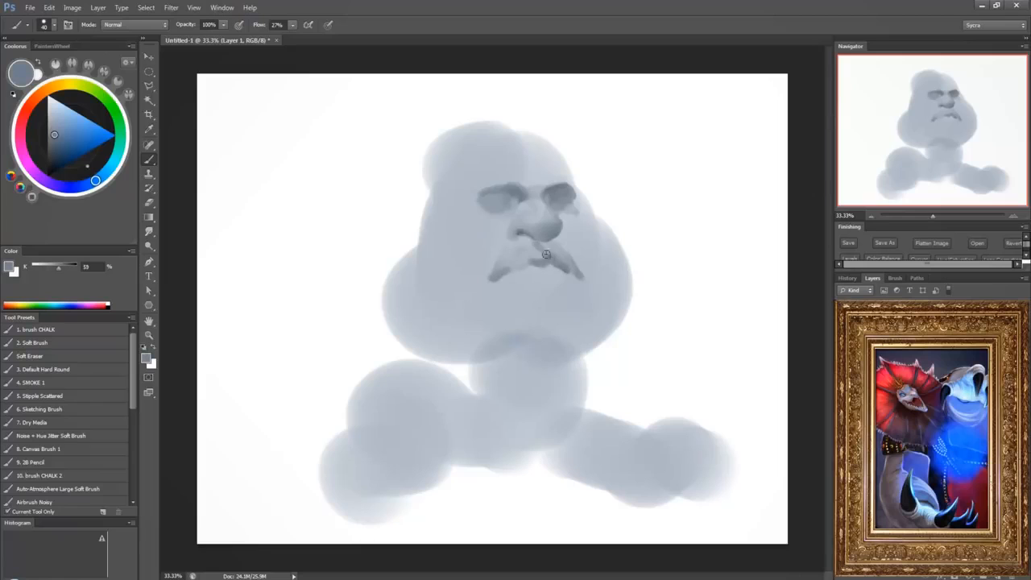
pyautogui.moveTo(546, 262); pyautogui.dragTo(520, 260)
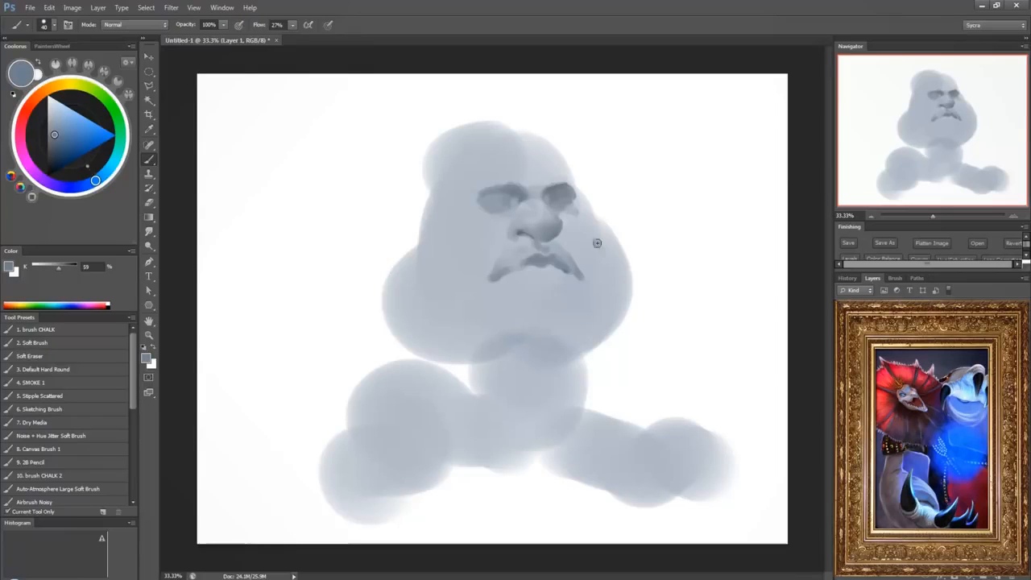
# Refine the nose tip and deepen the shadow beneath it with sampled greys.
pyautogui.keyDown('alt'); pyautogui.click(535, 232); pyautogui.keyUp('alt')
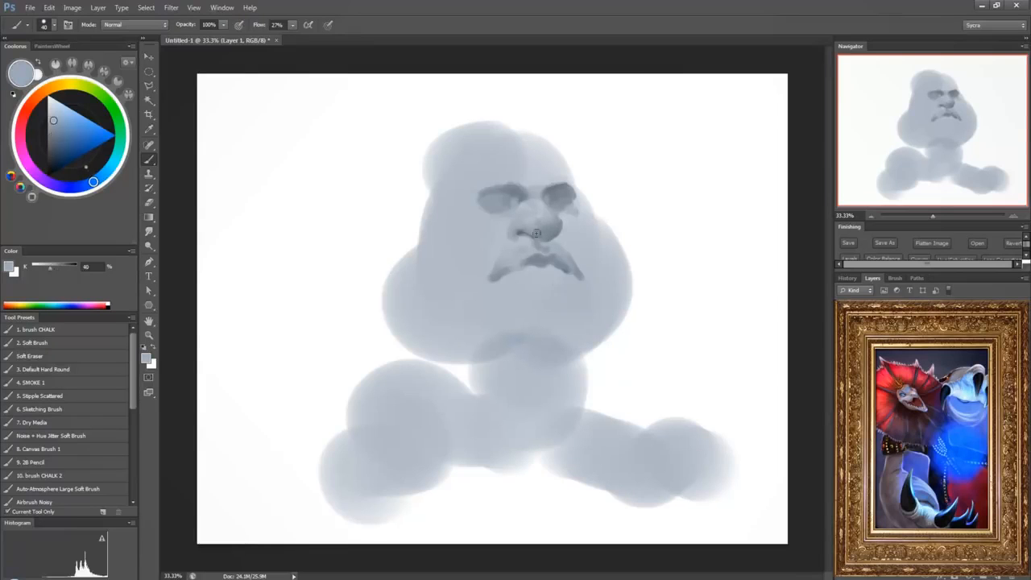
pyautogui.keyDown('alt'); pyautogui.click(545, 234); pyautogui.keyUp('alt')
pyautogui.keyDown('alt'); pyautogui.click(532, 220); pyautogui.keyUp('alt')
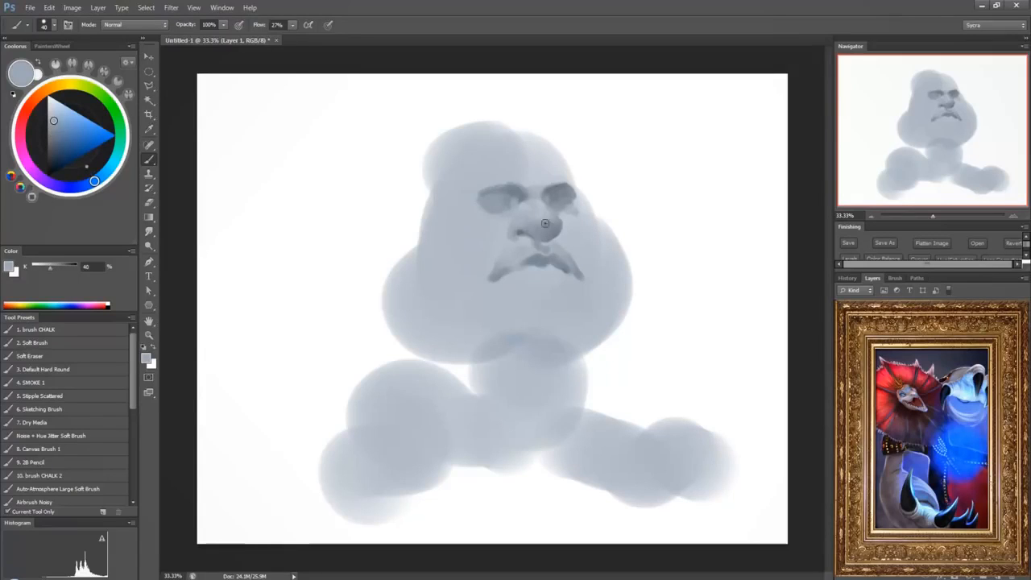
pyautogui.keyDown('alt'); pyautogui.click(538, 244); pyautogui.keyUp('alt')
pyautogui.keyDown('alt'); pyautogui.click(544, 238); pyautogui.keyUp('alt')
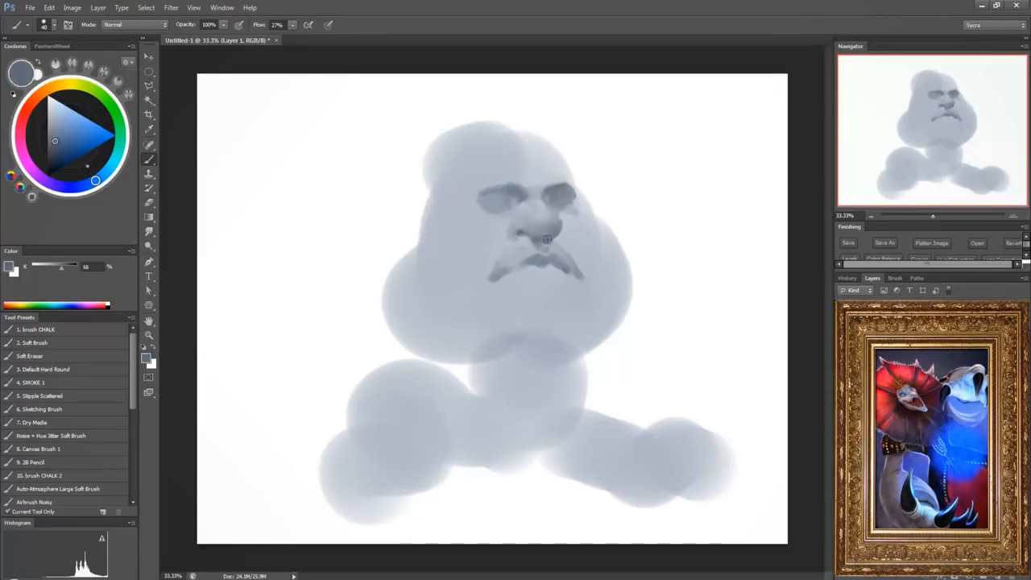
pyautogui.keyDown('alt'); pyautogui.click(537, 235); pyautogui.keyUp('alt')
pyautogui.keyDown('alt'); pyautogui.click(547, 236); pyautogui.keyUp('alt')
# Paint the lower lip with a light tone and a soft shadow along its lower edge.
pyautogui.keyDown('alt'); pyautogui.click(548, 272); pyautogui.keyUp('alt')
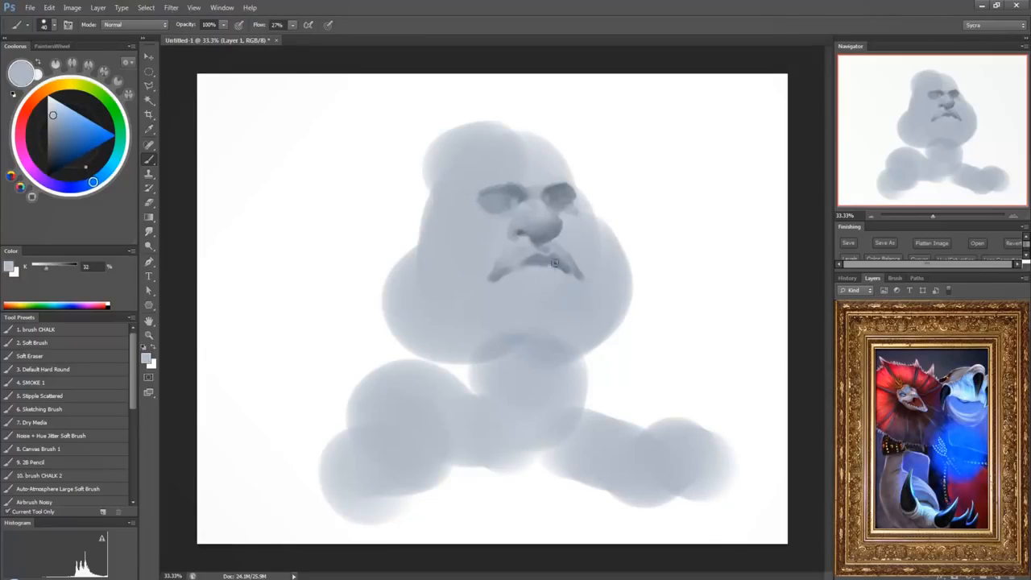
pyautogui.keyDown('alt'); pyautogui.click(553, 269); pyautogui.keyUp('alt')
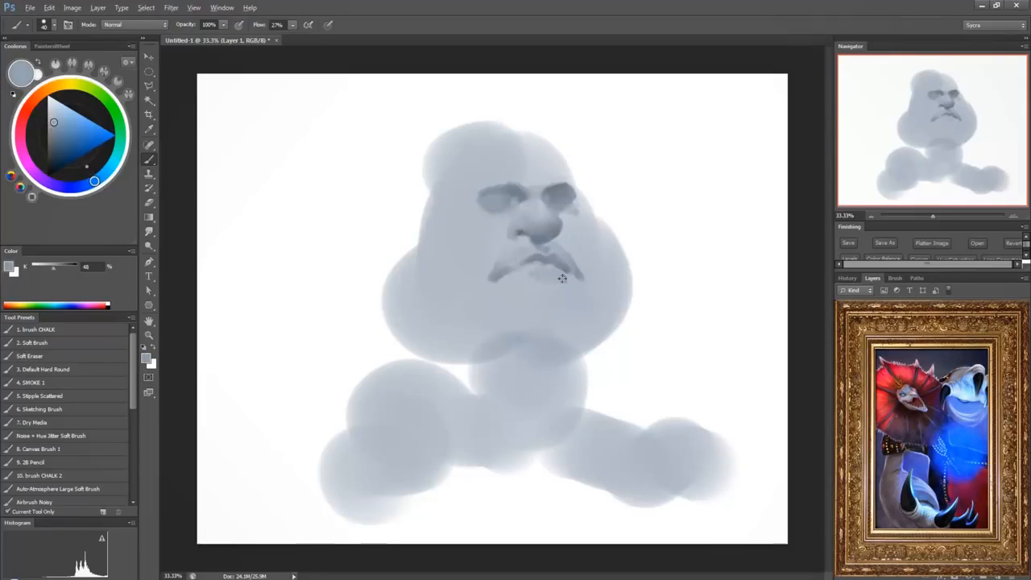
pyautogui.keyDown('alt'); pyautogui.click(562, 278); pyautogui.keyUp('alt')
pyautogui.keyDown('alt'); pyautogui.click(514, 281); pyautogui.keyUp('alt')
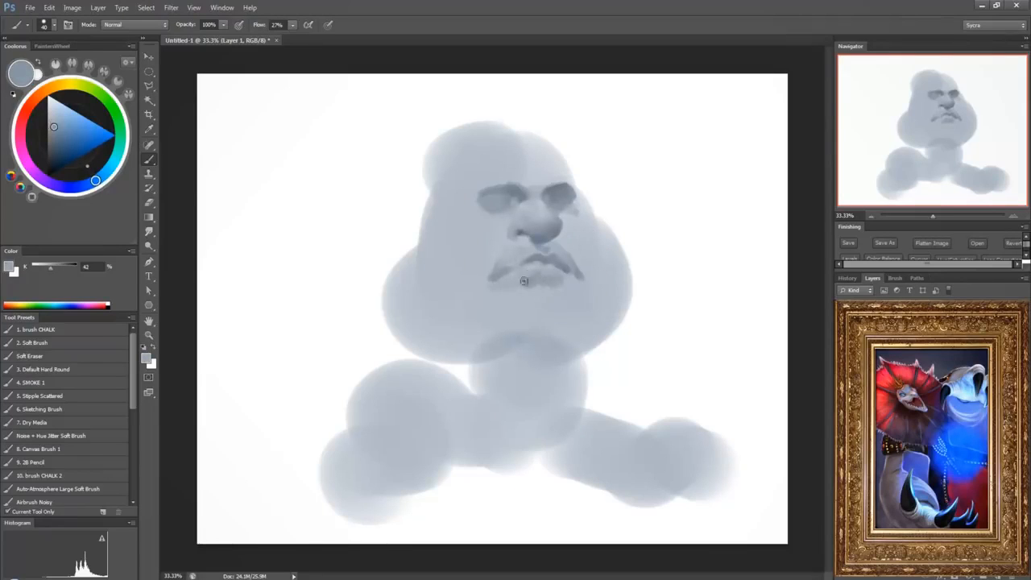
pyautogui.keyDown('alt'); pyautogui.click(523, 281); pyautogui.keyUp('alt')
# Shade the folds around both mouth corners and blend them into the lower lip.
pyautogui.moveTo(519, 292)
pyautogui.mouseDown()
pyautogui.moveTo(491, 289)
pyautogui.moveTo(496, 264)
pyautogui.mouseUp()
pyautogui.keyDown('alt'); pyautogui.click(492, 277); pyautogui.keyUp('alt')
pyautogui.keyDown('alt'); pyautogui.click(571, 299); pyautogui.keyUp('alt')
pyautogui.keyDown('alt'); pyautogui.click(567, 269); pyautogui.keyUp('alt')
pyautogui.moveTo(567, 258); pyautogui.dragTo(574, 281)
pyautogui.keyDown('alt'); pyautogui.click(573, 272); pyautogui.keyUp('alt')
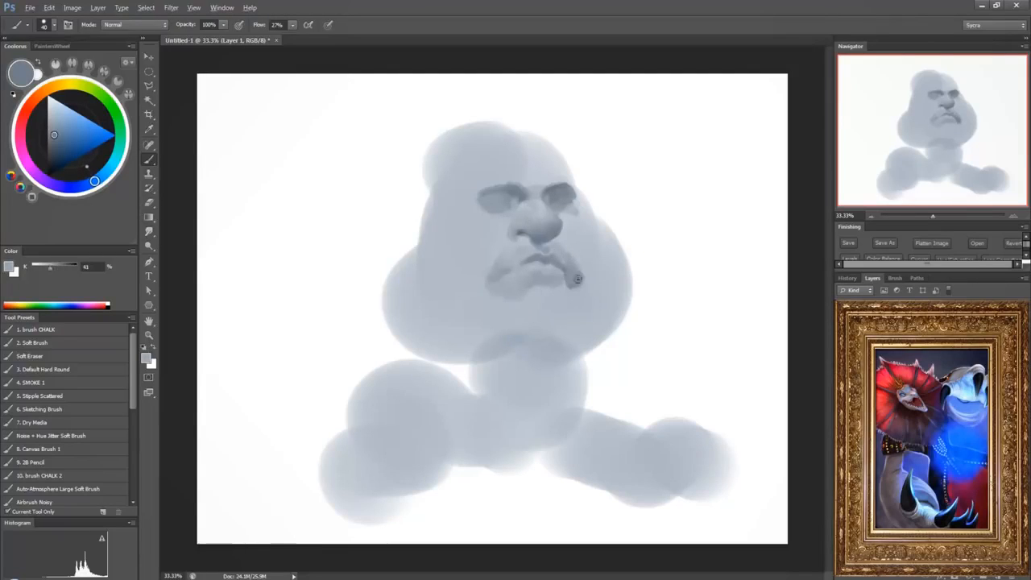
pyautogui.keyDown('alt'); pyautogui.click(562, 276); pyautogui.keyUp('alt')
pyautogui.keyDown('alt'); pyautogui.click(560, 271); pyautogui.keyUp('alt')
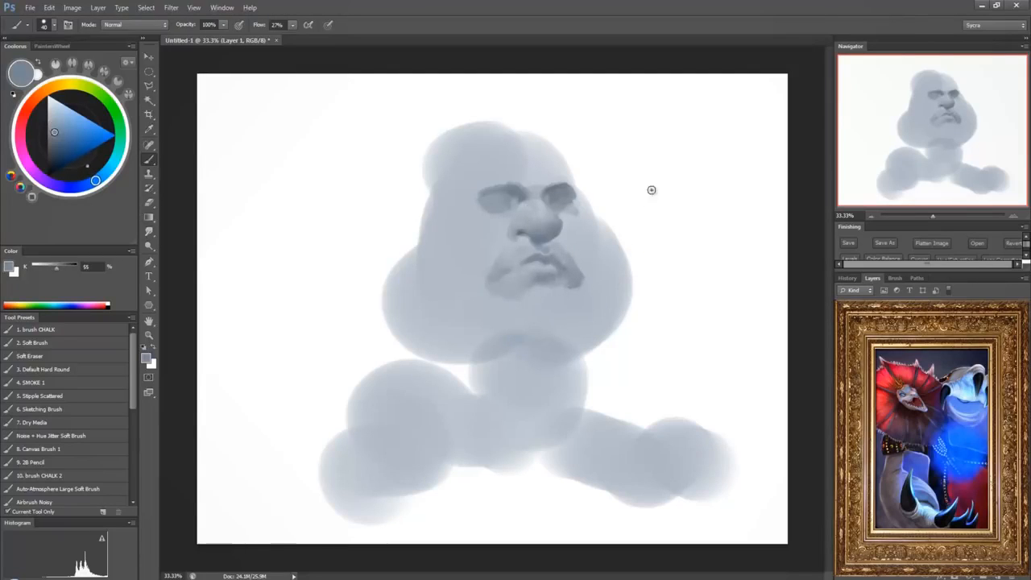
# Enlarge the brush and lay in shadows under the cheekbones on both sides of the face.
pyautogui.keyDown('alt'); pyautogui.click(492, 210); pyautogui.keyUp('alt')
pyautogui.press(']')
pyautogui.press(']')
pyautogui.press(']')
pyautogui.press(']')
pyautogui.moveTo(468, 227)
pyautogui.mouseDown()
pyautogui.moveTo(493, 256)
pyautogui.moveTo(478, 227)
pyautogui.mouseUp()
pyautogui.keyDown('alt'); pyautogui.click(475, 222); pyautogui.keyUp('alt')
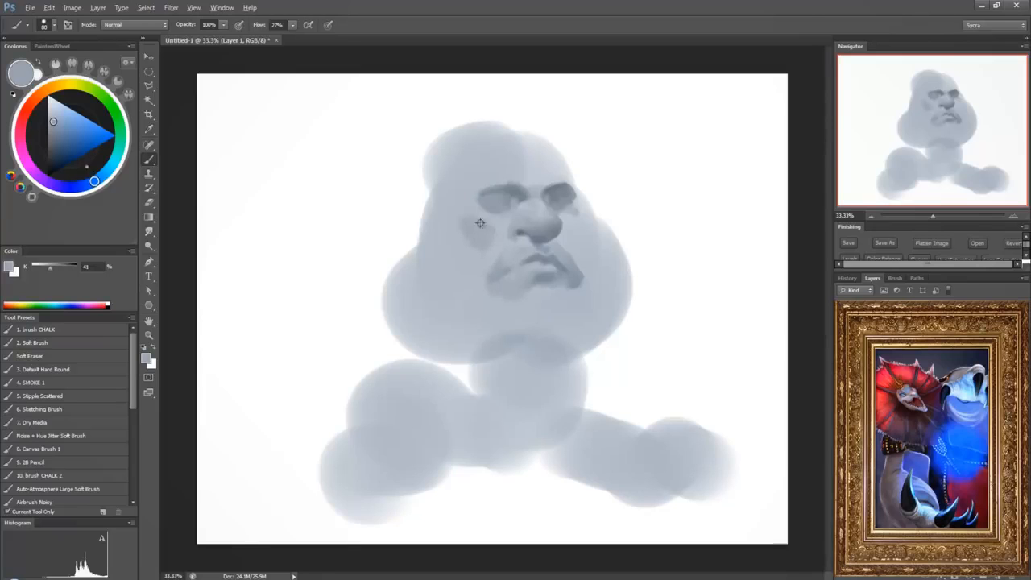
pyautogui.keyDown('alt'); pyautogui.click(579, 228); pyautogui.keyUp('alt')
pyautogui.keyDown('alt'); pyautogui.click(571, 222); pyautogui.keyUp('alt')
pyautogui.keyDown('alt'); pyautogui.click(568, 218); pyautogui.keyUp('alt')
pyautogui.moveTo(566, 216); pyautogui.dragTo(573, 227)
# Extend the cheek shadows down toward the jaw on both sides and mark the earlobe area on the near side.
pyautogui.keyDown('alt'); pyautogui.click(481, 211); pyautogui.keyUp('alt')
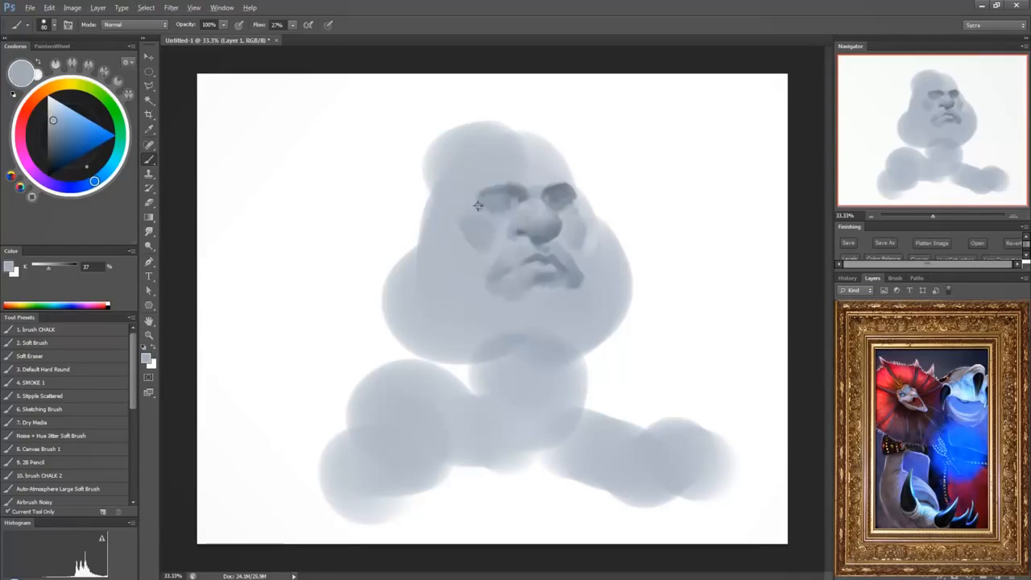
pyautogui.moveTo(467, 217)
pyautogui.mouseDown()
pyautogui.moveTo(479, 260)
pyautogui.moveTo(470, 276)
pyautogui.moveTo(515, 283)
pyautogui.moveTo(484, 244)
pyautogui.moveTo(496, 227)
pyautogui.moveTo(472, 284)
pyautogui.moveTo(502, 315)
pyautogui.moveTo(506, 287)
pyautogui.moveTo(519, 282)
pyautogui.moveTo(511, 300)
pyautogui.moveTo(489, 315)
pyautogui.mouseUp()
pyautogui.keyDown('alt'); pyautogui.click(516, 282); pyautogui.keyUp('alt')
pyautogui.keyDown('alt'); pyautogui.click(484, 244); pyautogui.keyUp('alt')
pyautogui.keyDown('alt'); pyautogui.click(506, 288); pyautogui.keyUp('alt')
pyautogui.keyDown('alt'); pyautogui.click(572, 297); pyautogui.keyUp('alt')
pyautogui.moveTo(566, 287)
pyautogui.mouseDown()
pyautogui.moveTo(567, 299)
pyautogui.moveTo(566, 278)
pyautogui.moveTo(605, 264)
pyautogui.mouseUp()
pyautogui.keyDown('alt'); pyautogui.click(571, 284); pyautogui.keyUp('alt')
pyautogui.keyDown('alt'); pyautogui.click(575, 270); pyautogui.keyUp('alt')
pyautogui.moveTo(457, 263); pyautogui.dragTo(471, 244)
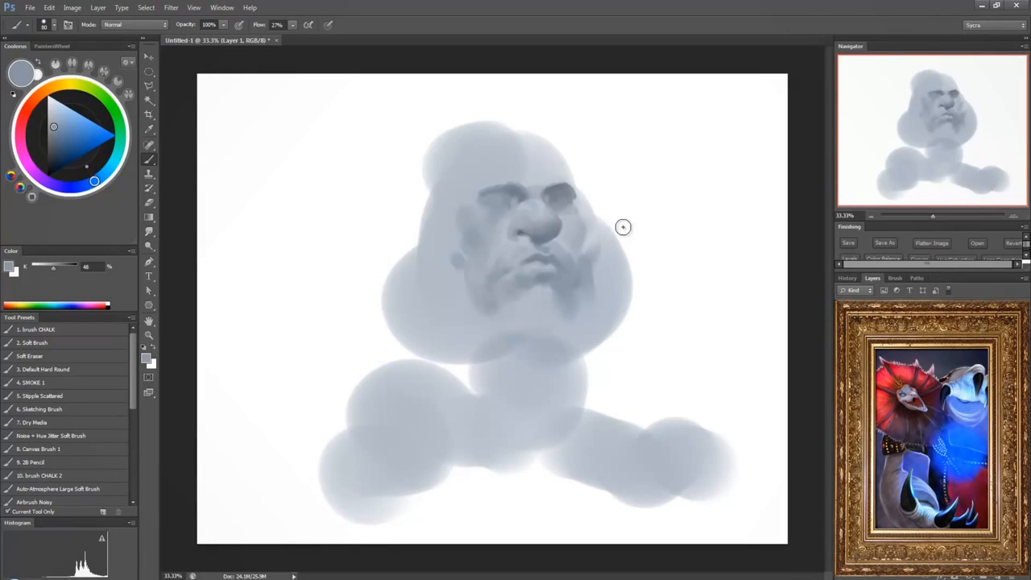
# Shade the brow ridge and forehead above both eyes with sampled greys.
pyautogui.keyDown('alt'); pyautogui.click(478, 190); pyautogui.keyUp('alt')
pyautogui.moveTo(479, 190)
pyautogui.mouseDown()
pyautogui.moveTo(500, 164)
pyautogui.moveTo(491, 170)
pyautogui.moveTo(528, 179)
pyautogui.moveTo(495, 174)
pyautogui.moveTo(558, 169)
pyautogui.moveTo(568, 178)
pyautogui.moveTo(543, 176)
pyautogui.mouseUp()
pyautogui.keyDown('alt'); pyautogui.click(555, 171); pyautogui.keyUp('alt')
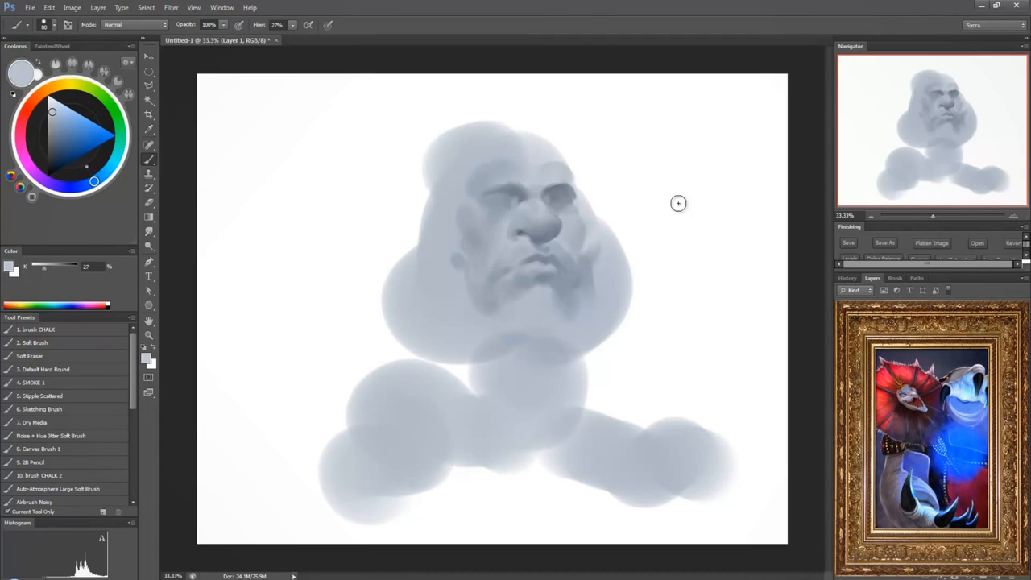
pyautogui.keyDown('alt'); pyautogui.click(487, 172); pyautogui.keyUp('alt')
pyautogui.keyDown('alt'); pyautogui.click(491, 192); pyautogui.keyUp('alt')
# Paint a darker temple shadow on the near side of the forehead.
pyautogui.moveTo(458, 177)
pyautogui.mouseDown()
pyautogui.moveTo(507, 184)
pyautogui.moveTo(476, 152)
pyautogui.mouseUp()
pyautogui.keyDown('alt'); pyautogui.click(462, 172); pyautogui.keyUp('alt')
pyautogui.keyDown('alt'); pyautogui.click(462, 173); pyautogui.keyUp('alt')
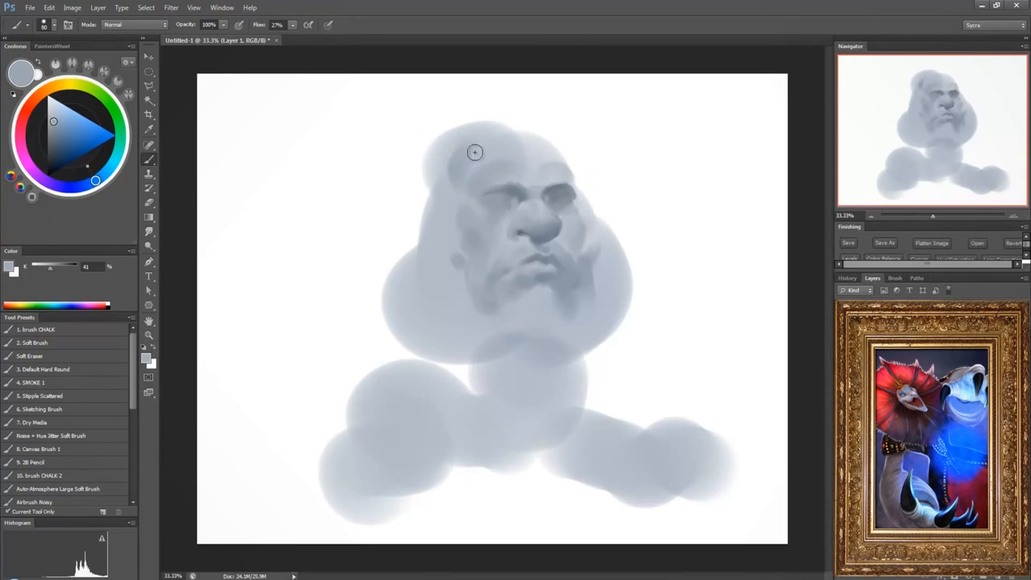
# Begin defining the chin with darker strokes below the lower lip.
pyautogui.keyDown('alt'); pyautogui.click(551, 336); pyautogui.keyUp('alt')
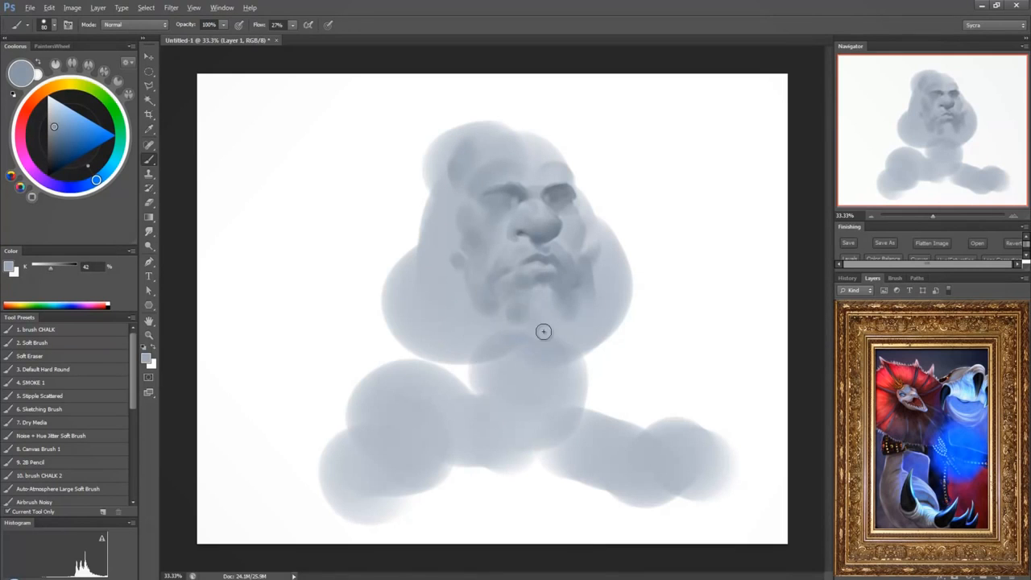
pyautogui.keyDown('alt'); pyautogui.click(542, 330); pyautogui.keyUp('alt')
pyautogui.keyDown('alt'); pyautogui.click(552, 177); pyautogui.keyUp('alt')
# Shade the underside of the chin and jaw, the area behind the jaw, and the front of the neck.
pyautogui.moveTo(525, 342)
pyautogui.mouseDown()
pyautogui.moveTo(565, 338)
pyautogui.moveTo(537, 329)
pyautogui.moveTo(506, 338)
pyautogui.moveTo(526, 328)
pyautogui.moveTo(504, 319)
pyautogui.moveTo(514, 344)
pyautogui.moveTo(536, 319)
pyautogui.moveTo(483, 341)
pyautogui.moveTo(454, 329)
pyautogui.moveTo(480, 380)
pyautogui.moveTo(432, 302)
pyautogui.moveTo(488, 316)
pyautogui.moveTo(508, 343)
pyautogui.moveTo(439, 313)
pyautogui.mouseUp()
pyautogui.keyDown('alt'); pyautogui.click(517, 328); pyautogui.keyUp('alt')
pyautogui.keyDown('alt'); pyautogui.click(521, 346); pyautogui.keyUp('alt')
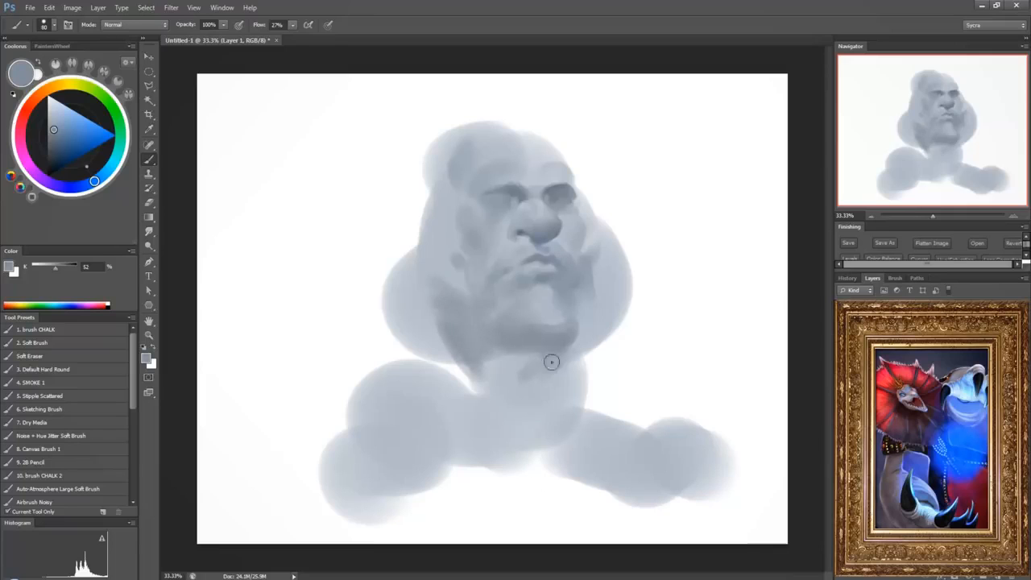
pyautogui.moveTo(552, 362); pyautogui.dragTo(560, 410)
pyautogui.moveTo(442, 322)
pyautogui.mouseDown()
pyautogui.moveTo(437, 363)
pyautogui.moveTo(431, 339)
pyautogui.mouseUp()
# Carve the far contour of face, neck and shoulder with the white background colour and resample the jaw's grey for the neck.
pyautogui.keyDown('alt'); pyautogui.click(608, 360); pyautogui.keyUp('alt')
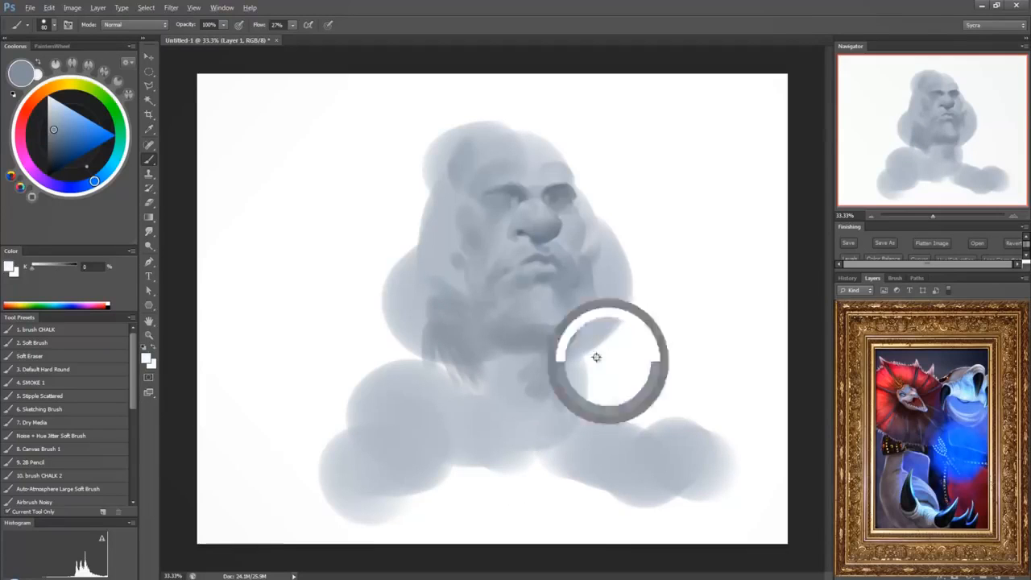
pyautogui.moveTo(576, 392)
pyautogui.mouseDown()
pyautogui.moveTo(589, 264)
pyautogui.moveTo(591, 286)
pyautogui.moveTo(583, 199)
pyautogui.moveTo(590, 263)
pyautogui.moveTo(611, 230)
pyautogui.moveTo(629, 281)
pyautogui.moveTo(582, 347)
pyautogui.moveTo(615, 309)
pyautogui.moveTo(618, 419)
pyautogui.mouseUp()
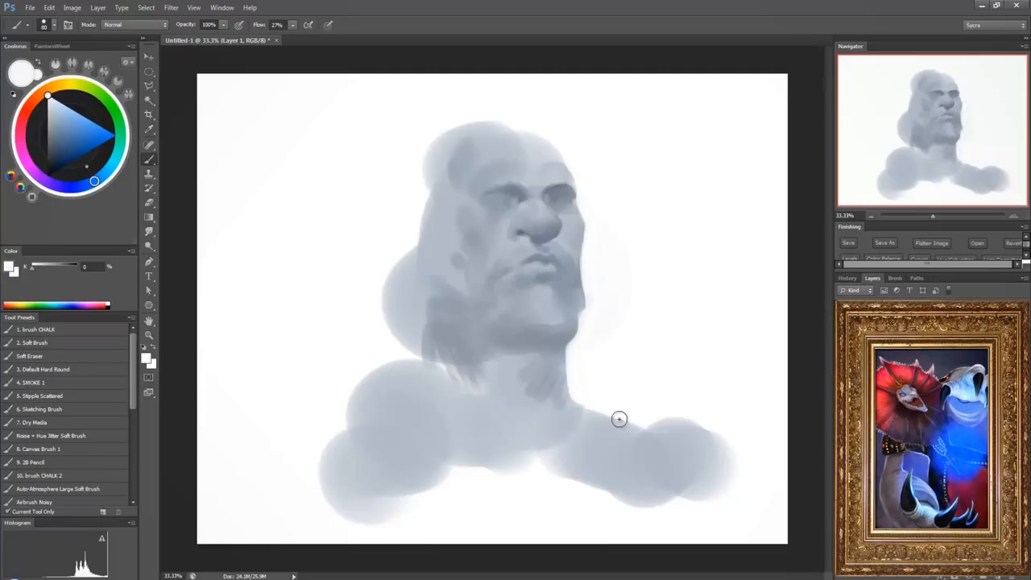
pyautogui.keyDown('alt'); pyautogui.click(538, 352); pyautogui.keyUp('alt')
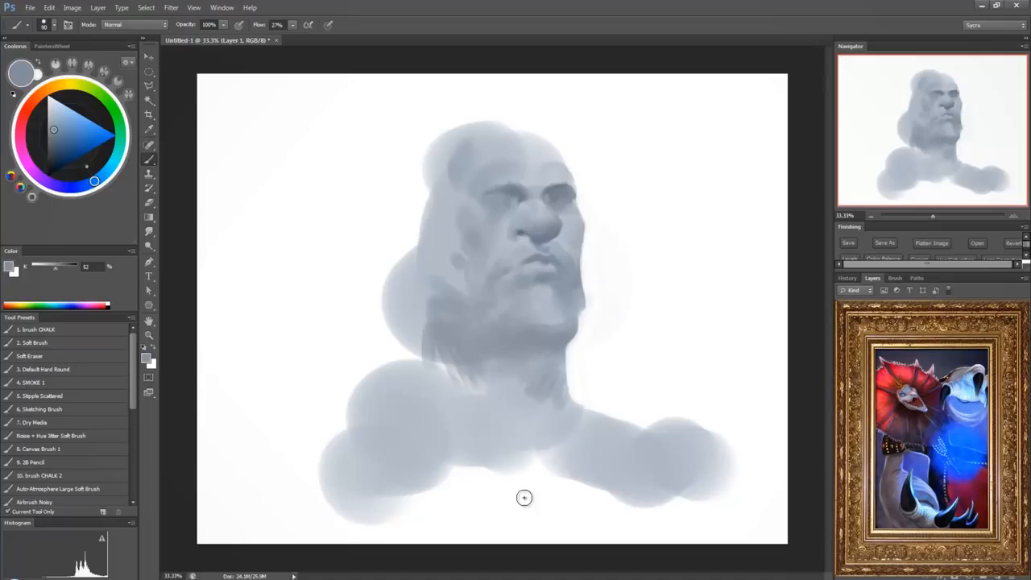
# Enlarge the brush to 175 and smooth the side of the head, jaw and back of the neck with sampled grey.
pyautogui.press(']')
pyautogui.press(']')
pyautogui.press(']')
pyautogui.press(']')
pyautogui.keyDown('alt'); pyautogui.click(454, 291); pyautogui.keyUp('alt')
pyautogui.moveTo(448, 258)
pyautogui.mouseDown()
pyautogui.moveTo(450, 169)
pyautogui.moveTo(439, 154)
pyautogui.moveTo(434, 347)
pyautogui.moveTo(454, 352)
pyautogui.moveTo(467, 390)
pyautogui.moveTo(538, 417)
pyautogui.moveTo(524, 426)
pyautogui.moveTo(551, 446)
pyautogui.moveTo(535, 466)
pyautogui.moveTo(467, 409)
pyautogui.moveTo(467, 445)
pyautogui.moveTo(446, 397)
pyautogui.moveTo(417, 423)
pyautogui.mouseUp()
# Blend the neck base, the near trapezius and the far shoulder slope with sampled neck greys.
pyautogui.keyDown('alt'); pyautogui.click(449, 338); pyautogui.keyUp('alt')
pyautogui.keyDown('alt'); pyautogui.click(532, 448); pyautogui.keyUp('alt')
pyautogui.keyDown('alt'); pyautogui.click(435, 355); pyautogui.keyUp('alt')
pyautogui.moveTo(435, 358); pyautogui.dragTo(369, 389)
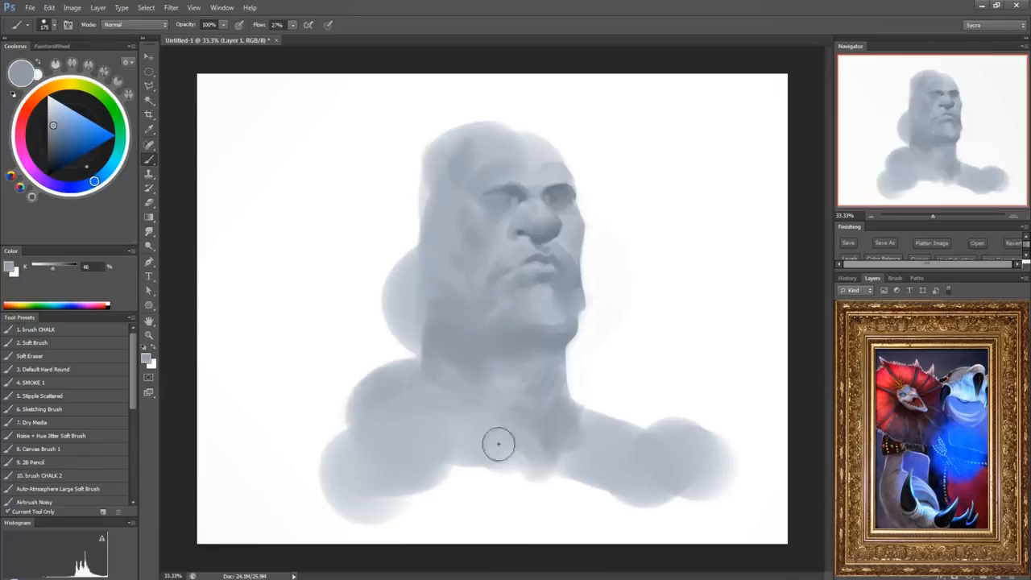
pyautogui.moveTo(581, 417); pyautogui.dragTo(643, 443)
# Add an ear bulge to the near side of the head and trim the neck and shoulder contours with background white.
pyautogui.keyDown('alt'); pyautogui.click(430, 156); pyautogui.keyUp('alt')
pyautogui.moveTo(422, 233); pyautogui.dragTo(420, 221)
pyautogui.keyDown('alt'); pyautogui.click(443, 475); pyautogui.keyUp('alt')
pyautogui.moveTo(406, 266); pyautogui.dragTo(323, 403)
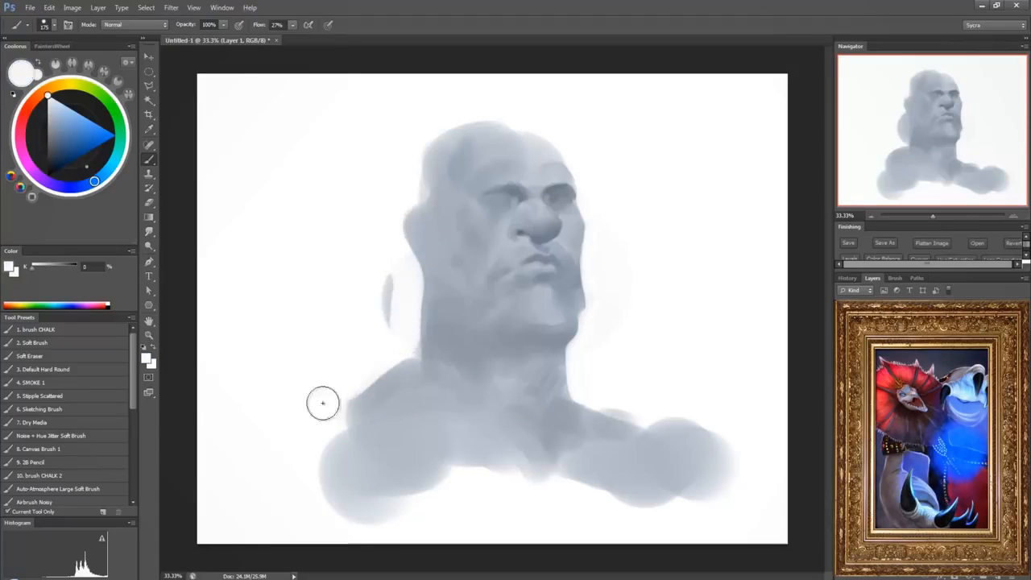
pyautogui.moveTo(631, 414)
pyautogui.mouseDown()
pyautogui.moveTo(689, 426)
pyautogui.moveTo(714, 457)
pyautogui.mouseUp()
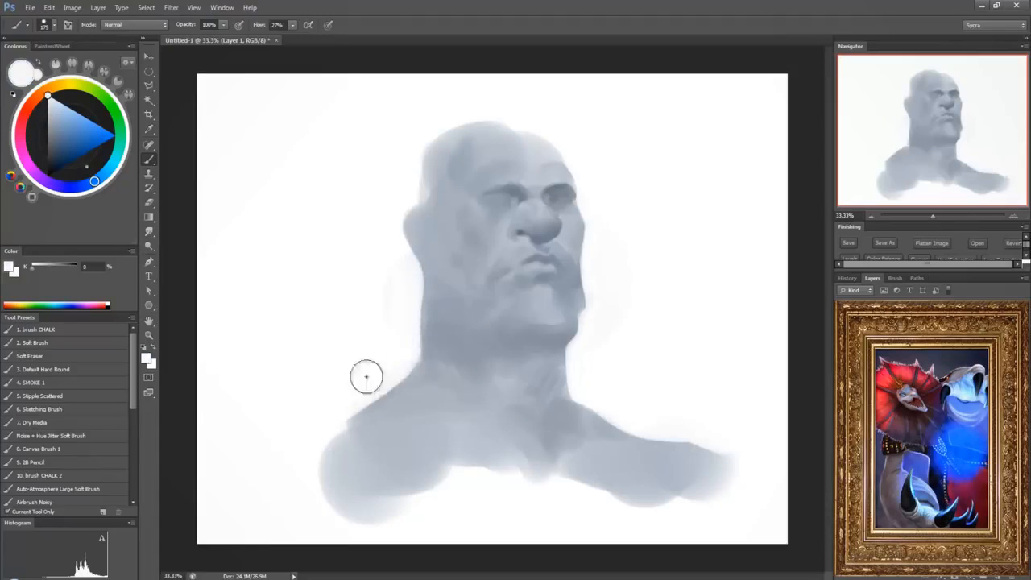
pyautogui.moveTo(406, 338); pyautogui.dragTo(411, 298)
# Extend the near shoulder outward with sampled greys and deepen the shading under the near jaw and on the skull's side.
pyautogui.keyDown('alt'); pyautogui.click(383, 433); pyautogui.keyUp('alt')
pyautogui.moveTo(341, 440); pyautogui.dragTo(287, 489)
pyautogui.moveTo(346, 479); pyautogui.dragTo(385, 499)
pyautogui.keyDown('alt'); pyautogui.click(529, 448); pyautogui.keyUp('alt')
pyautogui.moveTo(467, 366)
pyautogui.mouseDown()
pyautogui.moveTo(482, 341)
pyautogui.moveTo(454, 299)
pyautogui.moveTo(486, 334)
pyautogui.mouseUp()
pyautogui.moveTo(438, 168); pyautogui.dragTo(456, 211)
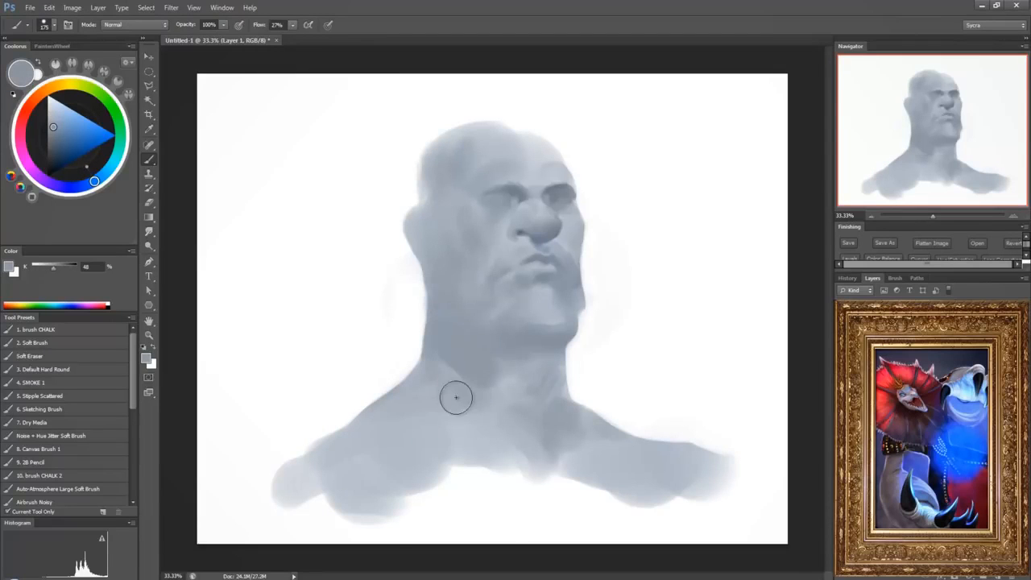
pyautogui.moveTo(377, 427); pyautogui.dragTo(240, 488)
pyautogui.moveTo(305, 489); pyautogui.dragTo(253, 499)
# Paint a dark collarbone band across the upper chest and extend the chest's lower edge with lighter grey.
pyautogui.keyDown('alt'); pyautogui.click(467, 370); pyautogui.keyUp('alt')
pyautogui.moveTo(423, 449); pyautogui.dragTo(544, 470)
pyautogui.moveTo(532, 451); pyautogui.dragTo(468, 456)
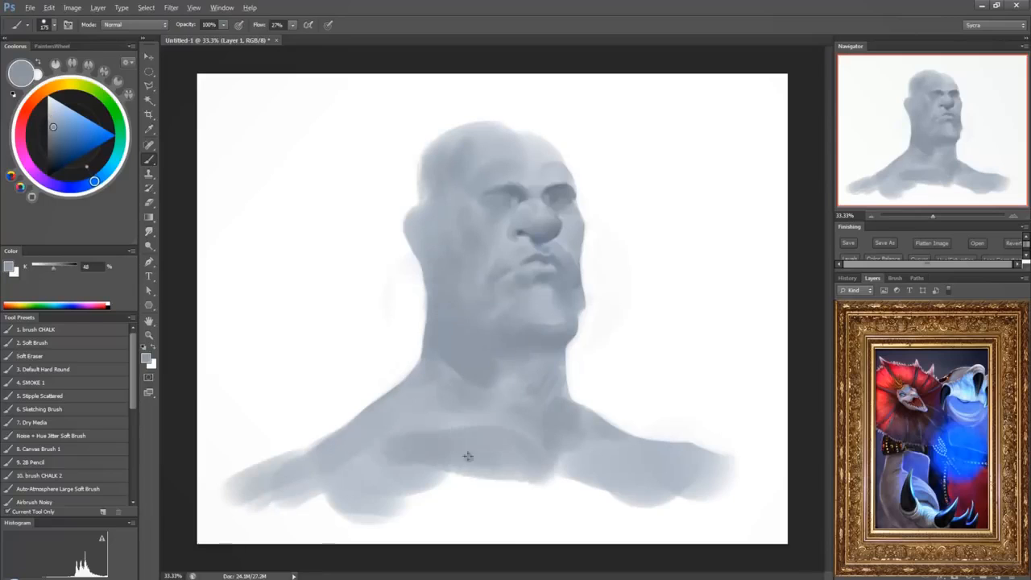
pyautogui.keyDown('alt'); pyautogui.click(475, 469); pyautogui.keyUp('alt')
pyautogui.moveTo(396, 455); pyautogui.dragTo(522, 477)
pyautogui.keyDown('alt'); pyautogui.click(548, 468); pyautogui.keyUp('alt')
pyautogui.moveTo(411, 487)
pyautogui.mouseDown()
pyautogui.moveTo(541, 496)
pyautogui.moveTo(621, 462)
pyautogui.mouseUp()
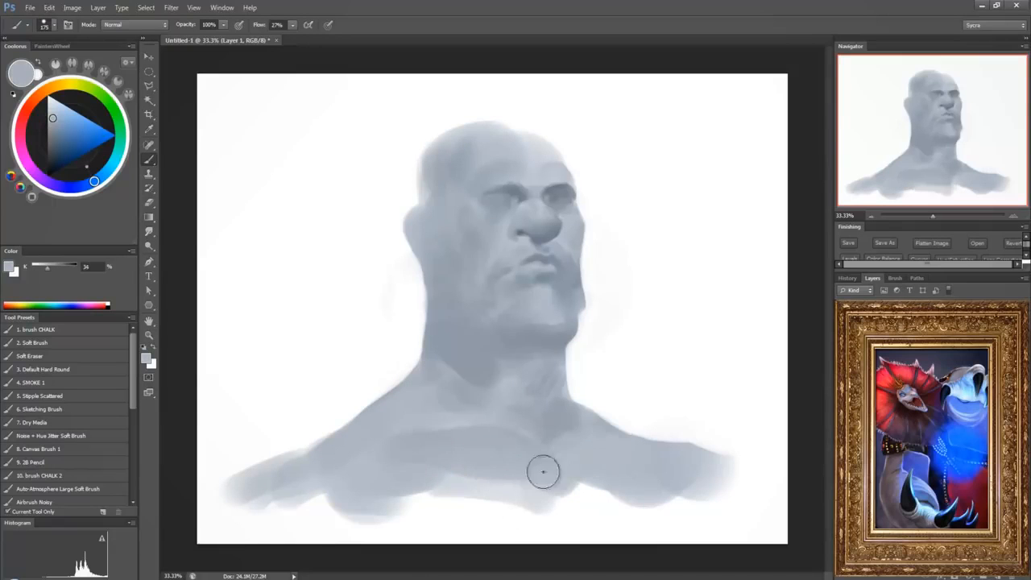
# Shade the far side of the neck base and shoulder, and paint a dark vertical groove down the chest centre.
pyautogui.moveTo(545, 473); pyautogui.dragTo(575, 426)
pyautogui.keyDown('alt'); pyautogui.click(579, 373); pyautogui.keyUp('alt')
pyautogui.moveTo(577, 391)
pyautogui.mouseDown()
pyautogui.moveTo(583, 359)
pyautogui.moveTo(639, 421)
pyautogui.mouseUp()
pyautogui.keyDown('alt'); pyautogui.click(551, 491); pyautogui.keyUp('alt')
pyautogui.keyDown('alt'); pyautogui.click(524, 457); pyautogui.keyUp('alt')
pyautogui.moveTo(545, 470); pyautogui.dragTo(550, 509)
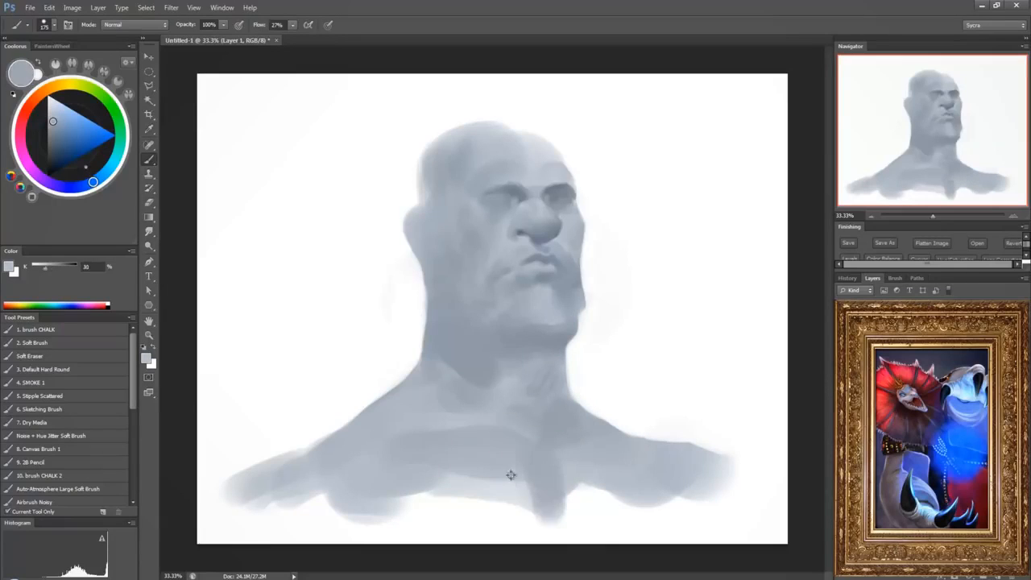
# Blend the near pectoral and collarbone area with tones sampled from the chest.
pyautogui.keyDown('alt'); pyautogui.click(510, 475); pyautogui.keyUp('alt')
pyautogui.moveTo(512, 475); pyautogui.dragTo(524, 460)
pyautogui.keyDown('alt'); pyautogui.click(532, 512); pyautogui.keyUp('alt')
pyautogui.moveTo(531, 510)
pyautogui.mouseDown()
pyautogui.moveTo(422, 502)
pyautogui.moveTo(474, 474)
pyautogui.moveTo(409, 458)
pyautogui.mouseUp()
pyautogui.keyDown('alt'); pyautogui.click(488, 480); pyautogui.keyUp('alt')
pyautogui.keyDown('alt'); pyautogui.click(471, 472); pyautogui.keyUp('alt')
# Block in the far pectoral beside the chest groove with sampled light greys.
pyautogui.keyDown('alt'); pyautogui.click(532, 502); pyautogui.keyUp('alt')
pyautogui.moveTo(568, 484)
pyautogui.mouseDown()
pyautogui.moveTo(590, 471)
pyautogui.moveTo(606, 493)
pyautogui.moveTo(586, 506)
pyautogui.moveTo(650, 512)
pyautogui.mouseUp()
pyautogui.keyDown('alt'); pyautogui.click(620, 514); pyautogui.keyUp('alt')
pyautogui.keyDown('alt'); pyautogui.click(566, 454); pyautogui.keyUp('alt')
pyautogui.moveTo(569, 459); pyautogui.dragTo(633, 481)
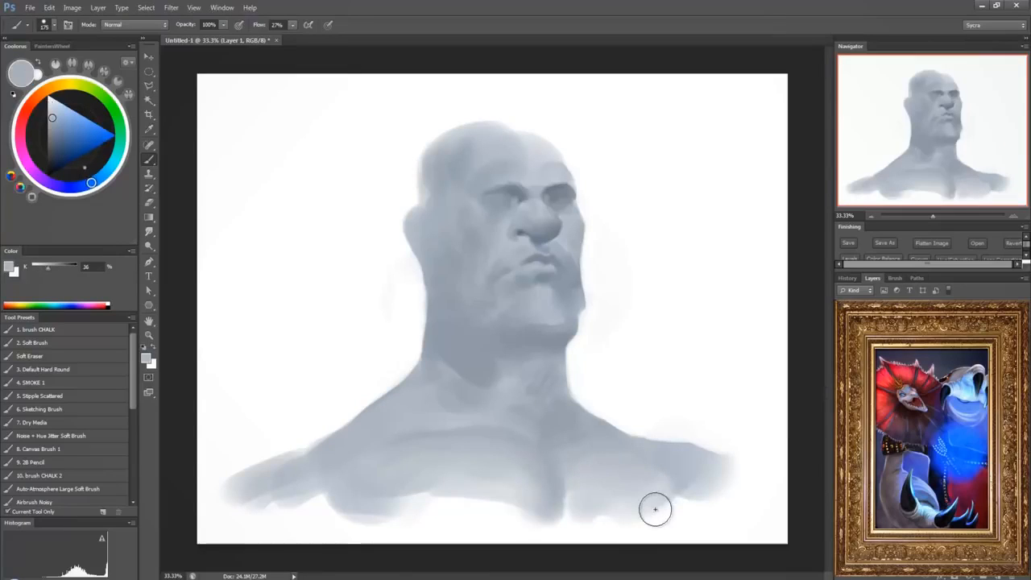
# Reduce the brush to 15 and mark the near eye with a dark tone sampled from its socket.
pyautogui.press('[')
pyautogui.press('[')
pyautogui.press('[')
pyautogui.press('[')
pyautogui.press('[')
pyautogui.press('[')
pyautogui.press('[')
pyautogui.press('[')
pyautogui.press('[')
pyautogui.press('[')
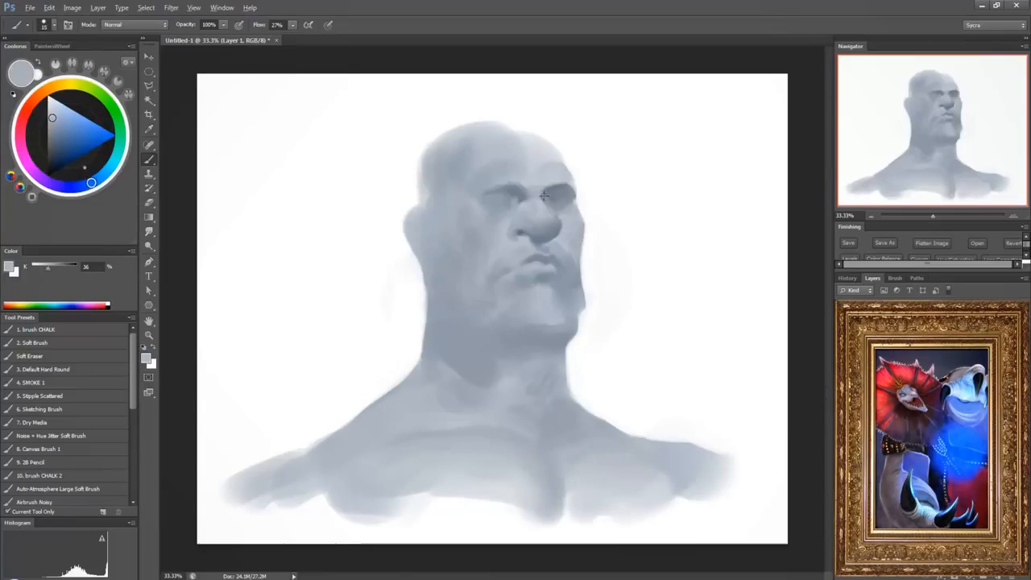
pyautogui.keyDown('alt'); pyautogui.click(493, 201); pyautogui.keyUp('alt')
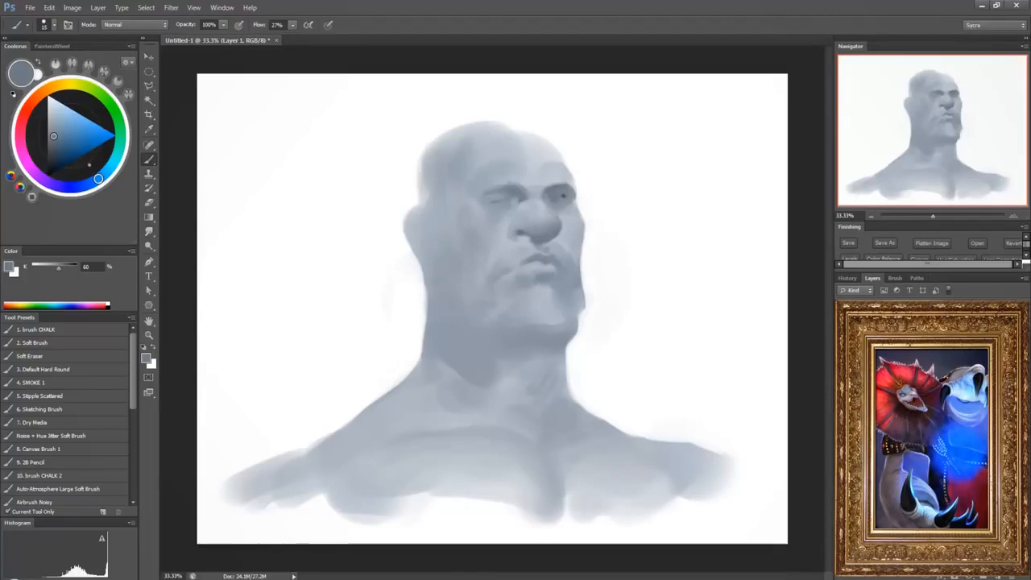
# Sketch swept-back hair with a curled forelock and near sideburn in the dark eye-socket tone, filling between the outlines.
pyautogui.keyDown('alt'); pyautogui.click(563, 196); pyautogui.keyUp('alt')
pyautogui.moveTo(510, 142); pyautogui.dragTo(544, 139)
pyautogui.moveTo(452, 146); pyautogui.dragTo(499, 126)
pyautogui.moveTo(424, 160)
pyautogui.mouseDown()
pyautogui.moveTo(507, 123)
pyautogui.moveTo(416, 190)
pyautogui.moveTo(417, 201)
pyautogui.mouseUp()
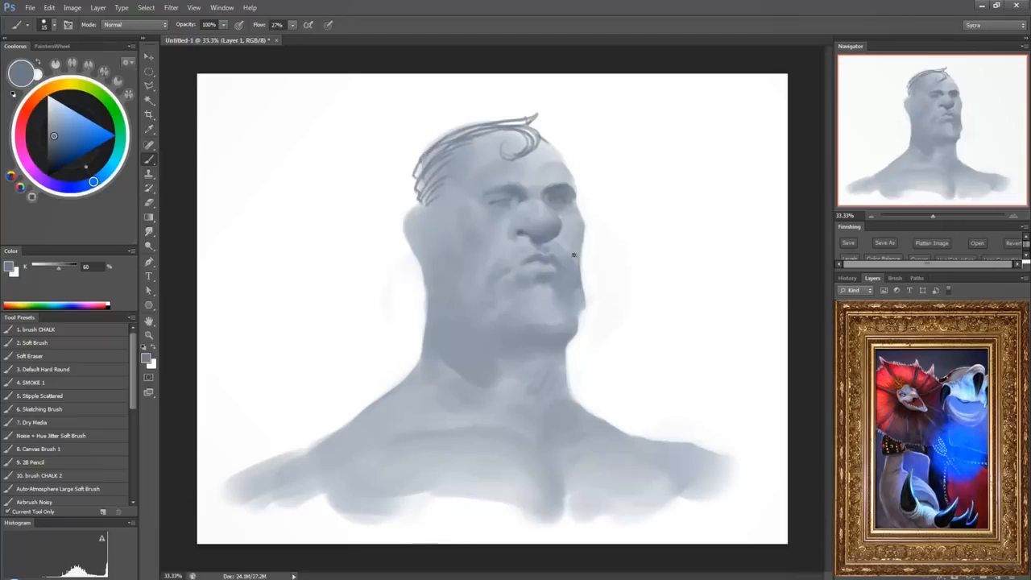
pyautogui.moveTo(424, 195)
pyautogui.mouseDown()
pyautogui.moveTo(427, 153)
pyautogui.moveTo(496, 127)
pyautogui.moveTo(536, 138)
pyautogui.mouseUp()
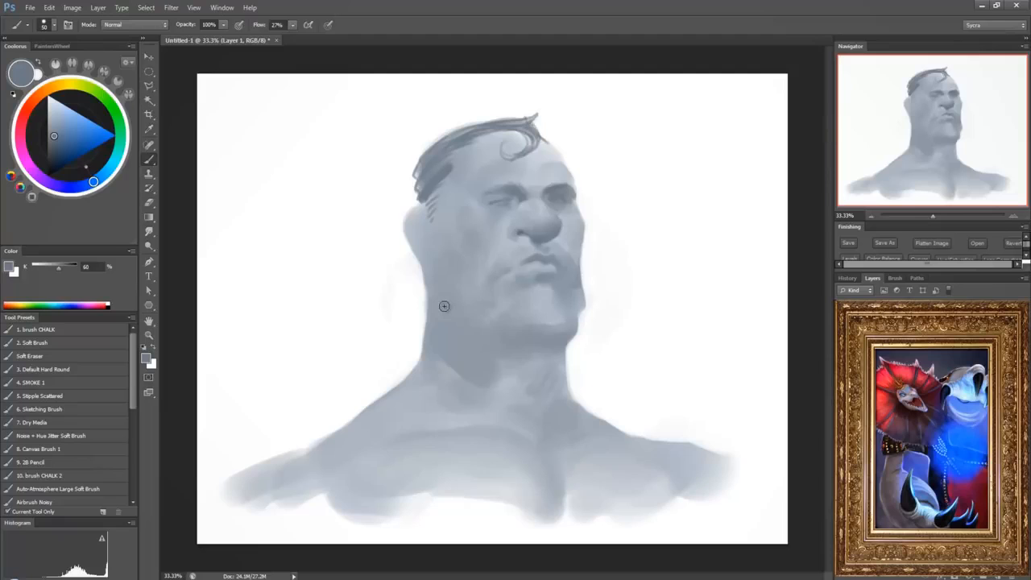
# Paint out the stray curl on the forehead and clean the hairline with a size 20 brush and sampled skin greys.
pyautogui.keyDown('alt'); pyautogui.click(518, 146); pyautogui.keyUp('alt')
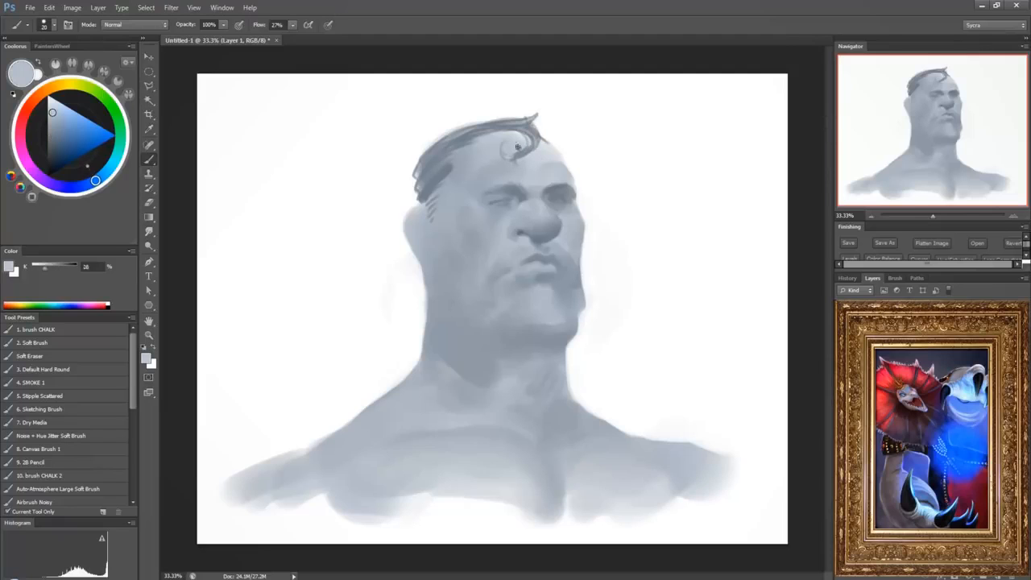
pyautogui.keyDown('alt'); pyautogui.click(475, 145); pyautogui.keyUp('alt')
pyautogui.moveTo(490, 136); pyautogui.dragTo(527, 135)
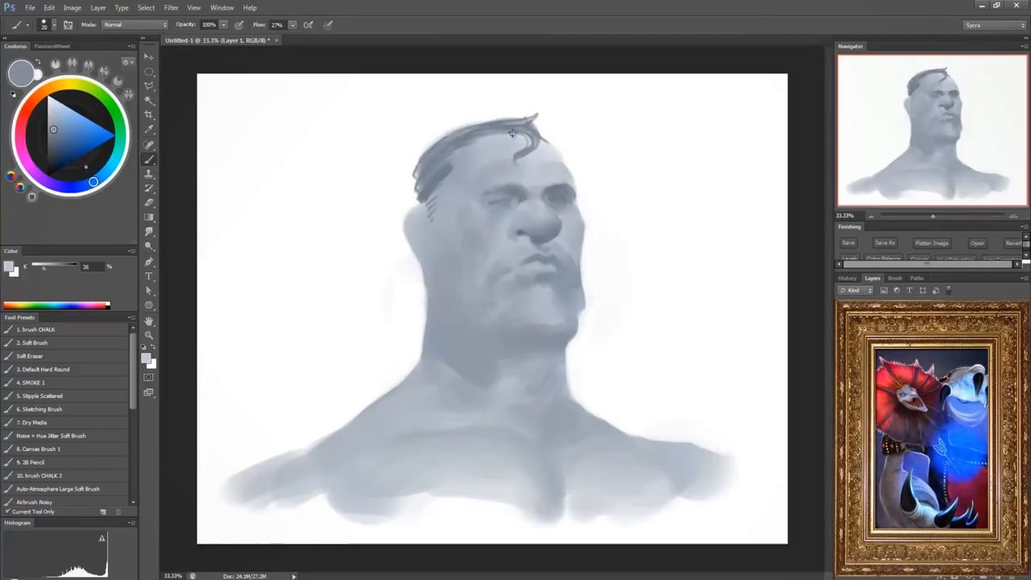
pyautogui.keyDown('alt'); pyautogui.click(511, 135); pyautogui.keyUp('alt')
pyautogui.keyDown('alt'); pyautogui.click(493, 137); pyautogui.keyUp('alt')
pyautogui.keyDown('alt'); pyautogui.click(469, 143); pyautogui.keyUp('alt')
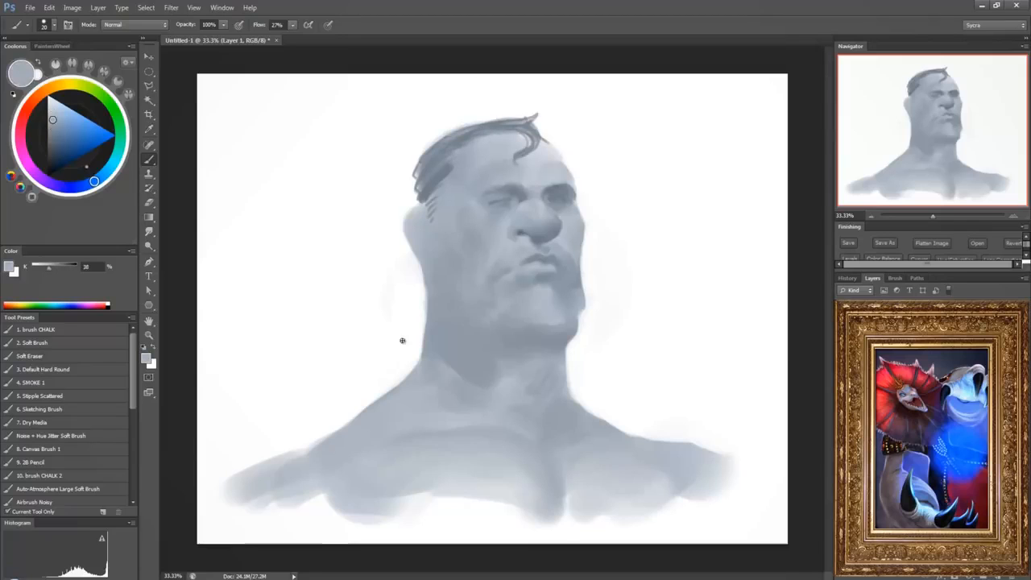
# Sharpen the mouth line and its near corner with sampled dark greys.
pyautogui.keyDown('alt'); pyautogui.click(512, 193); pyautogui.keyUp('alt')
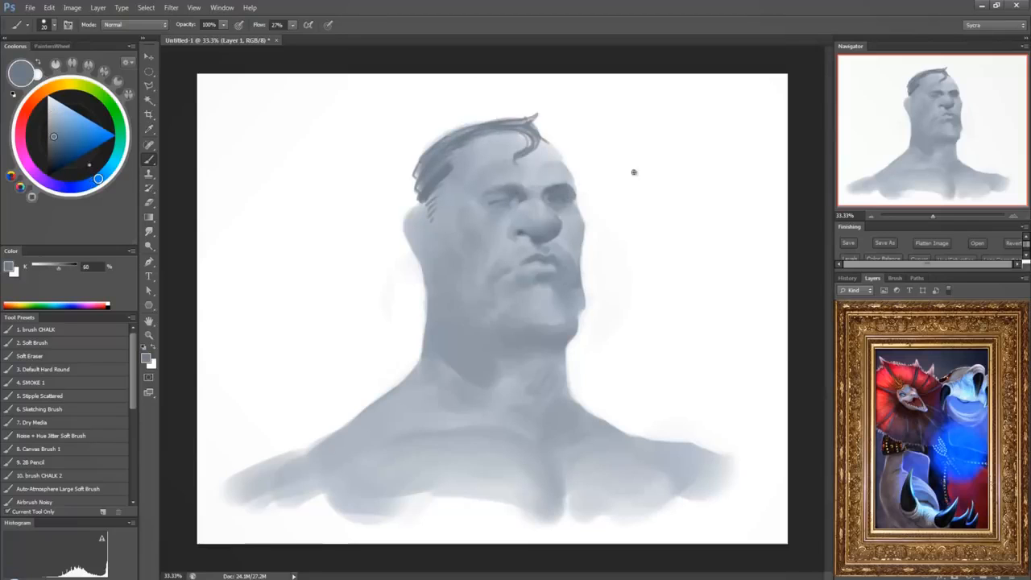
pyautogui.keyDown('alt'); pyautogui.click(526, 242); pyautogui.keyUp('alt')
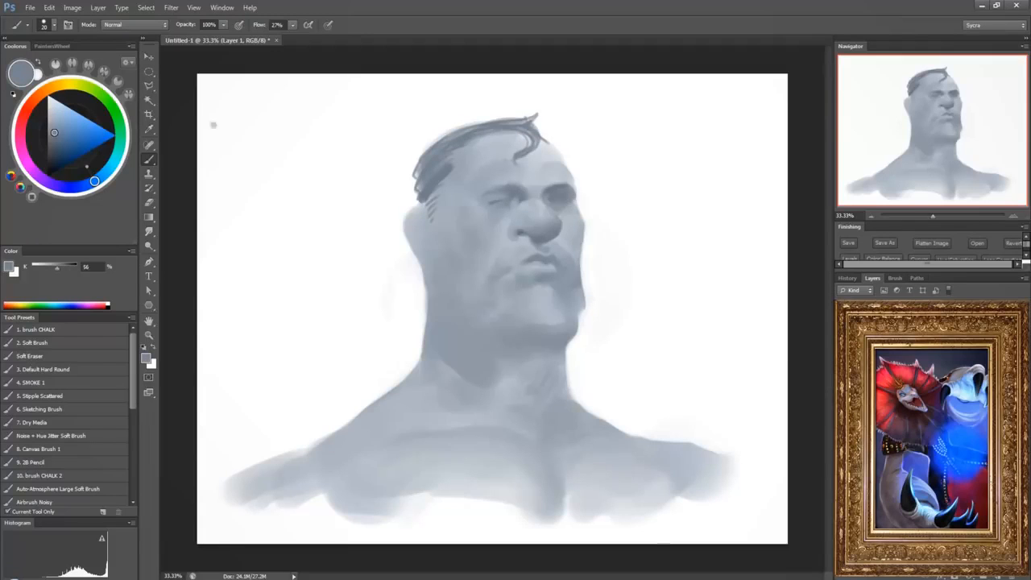
pyautogui.keyDown('alt'); pyautogui.click(510, 270); pyautogui.keyUp('alt')
pyautogui.keyDown('alt'); pyautogui.click(509, 269); pyautogui.keyUp('alt')
pyautogui.keyDown('alt'); pyautogui.click(511, 269); pyautogui.keyUp('alt')
pyautogui.keyDown('alt'); pyautogui.click(510, 193); pyautogui.keyUp('alt')
# Define the near jawline and chin underside with a darker grey, and draw a thin necklace line around the neck.
pyautogui.moveTo(54, 144); pyautogui.dragTo(51, 153)
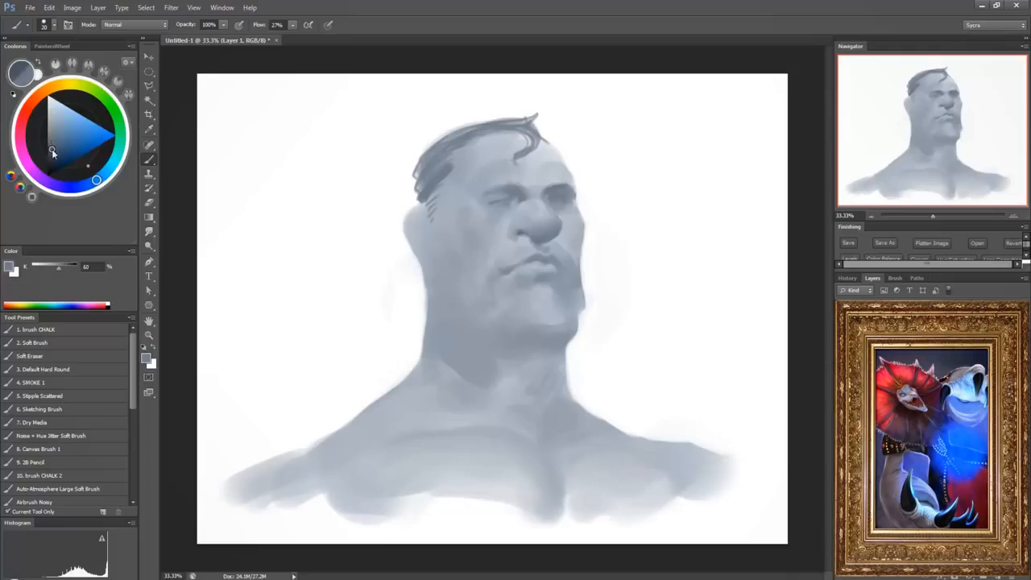
pyautogui.moveTo(453, 320); pyautogui.dragTo(464, 333)
pyautogui.keyDown('alt'); pyautogui.click(468, 335); pyautogui.keyUp('alt')
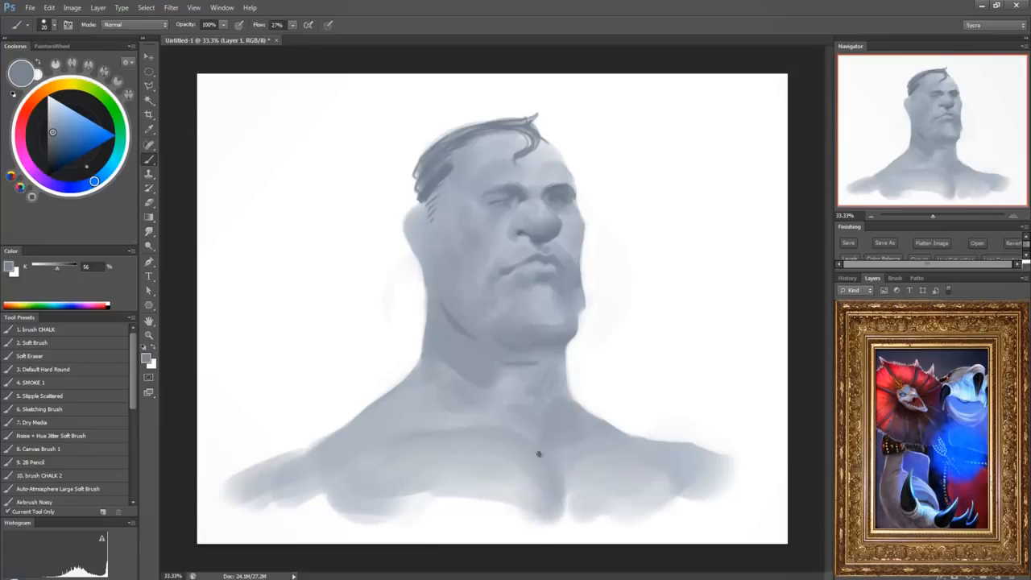
pyautogui.moveTo(507, 470); pyautogui.dragTo(554, 475)
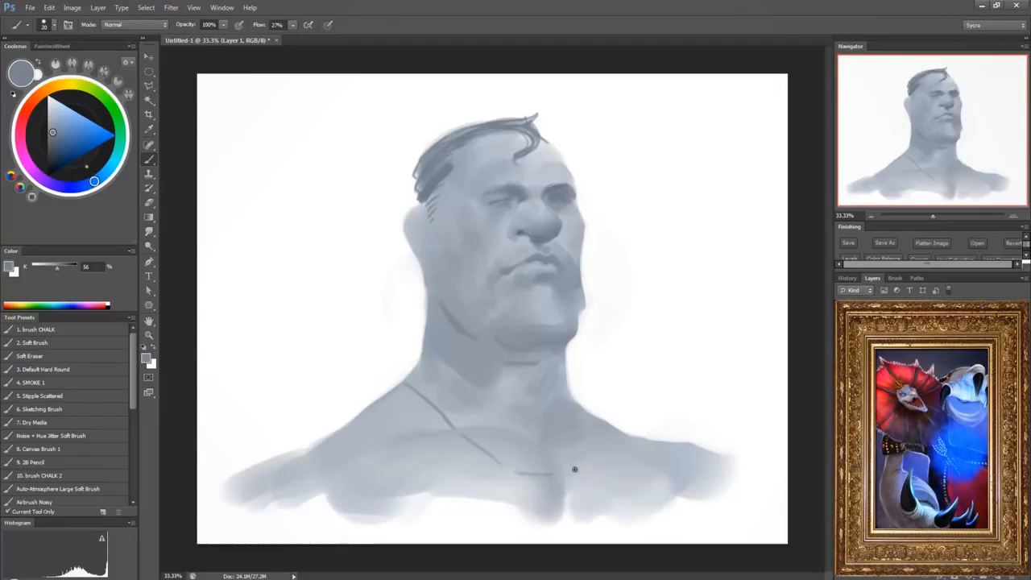
# Soften the hard jawline and chin shadow into the surrounding skin with a size 45 brush and sampled greys.
pyautogui.keyDown('alt'); pyautogui.click(455, 310); pyautogui.keyUp('alt')
pyautogui.moveTo(455, 312)
pyautogui.mouseDown()
pyautogui.moveTo(462, 323)
pyautogui.moveTo(439, 299)
pyautogui.mouseUp()
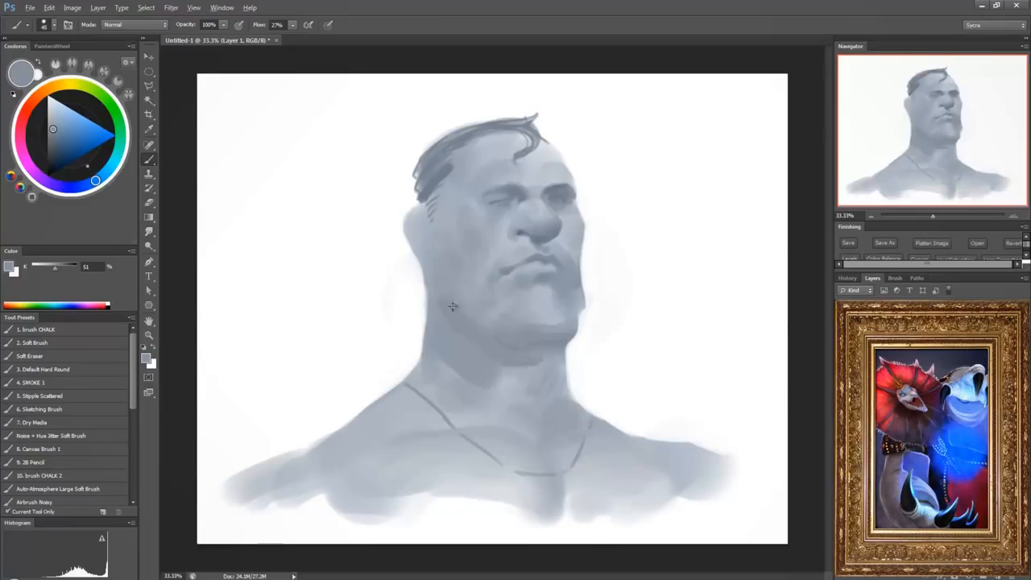
pyautogui.keyDown('alt'); pyautogui.click(496, 338); pyautogui.keyUp('alt')
pyautogui.keyDown('alt'); pyautogui.click(450, 284); pyautogui.keyUp('alt')
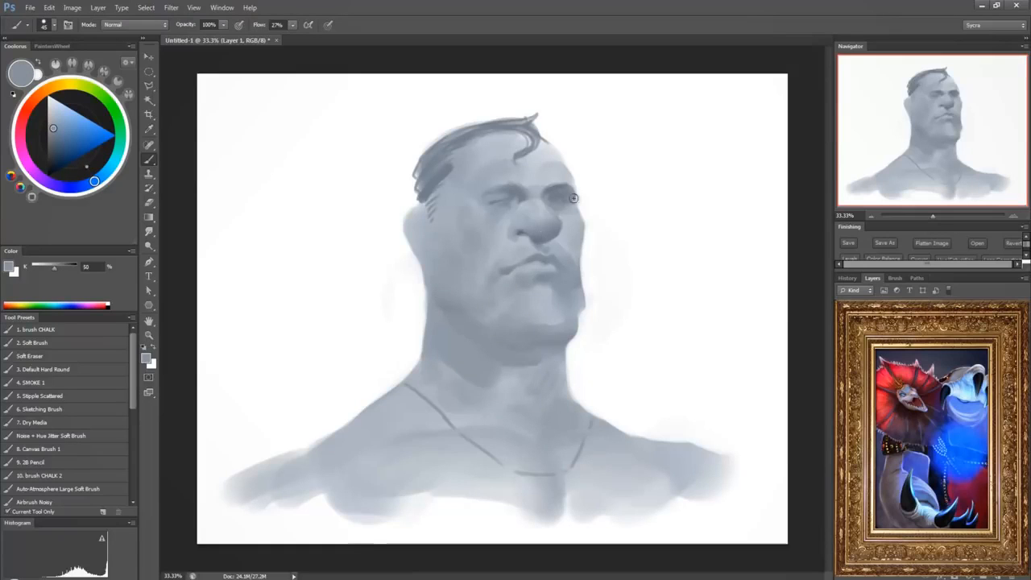
# Trim the contour below the ear with background white and repaint the earlobe and sideburn area with sampled greys.
pyautogui.keyDown('alt'); pyautogui.click(423, 281); pyautogui.keyUp('alt')
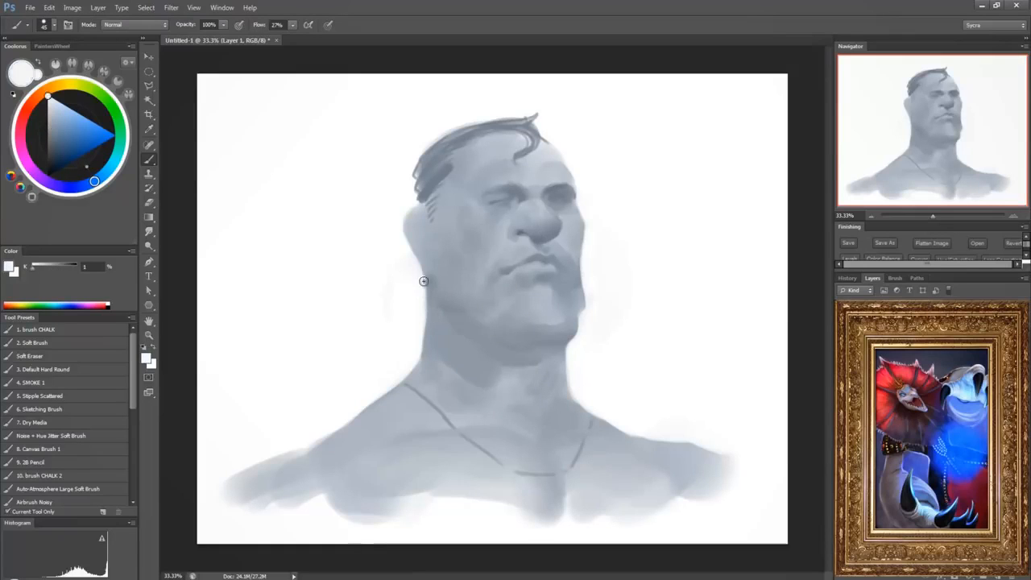
pyautogui.keyDown('alt'); pyautogui.click(435, 268); pyautogui.keyUp('alt')
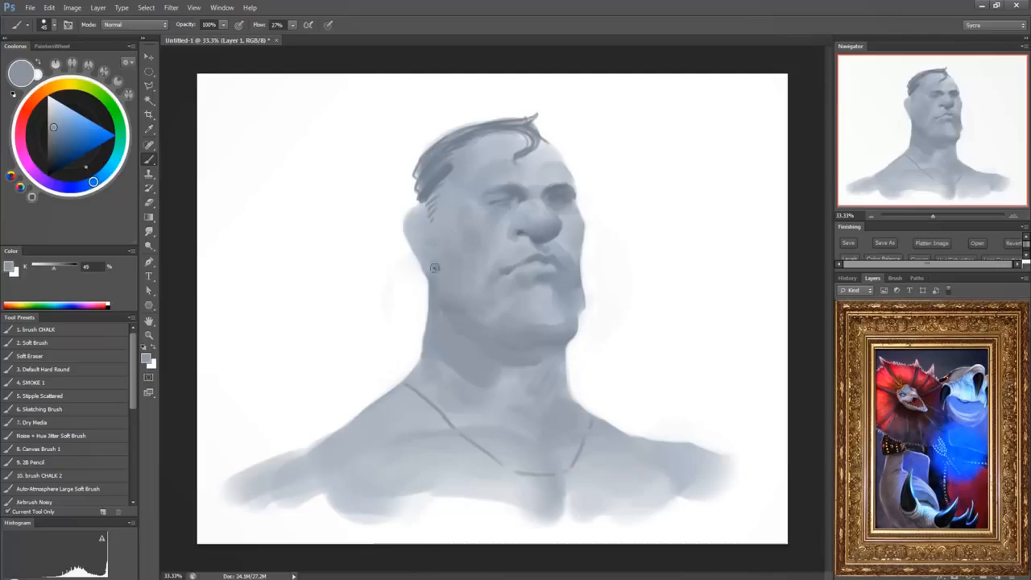
pyautogui.keyDown('alt'); pyautogui.click(413, 228); pyautogui.keyUp('alt')
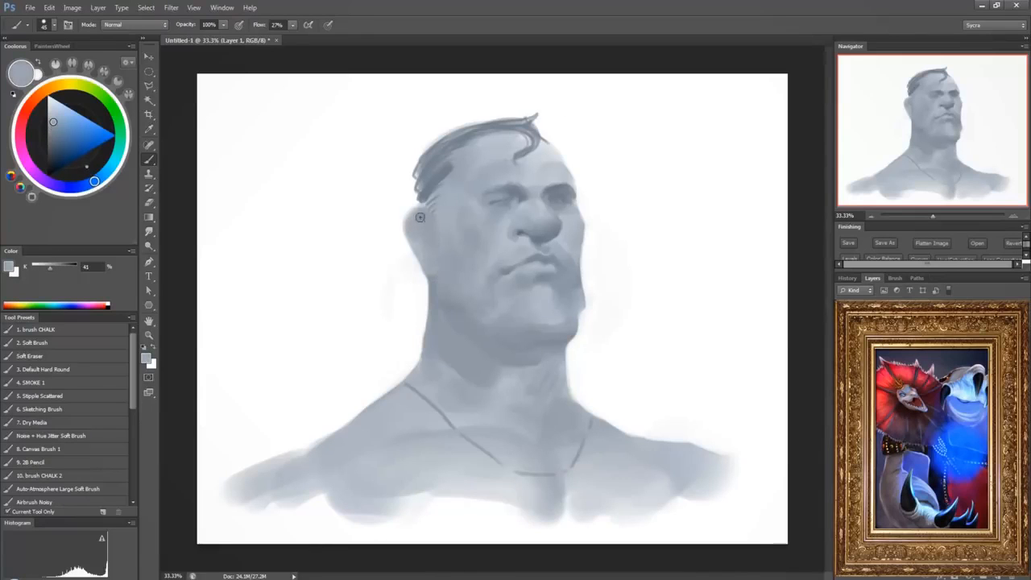
# Shade and blend the near cheek and cheekbone with greys sampled from the side of the face.
pyautogui.keyDown('alt'); pyautogui.click(472, 227); pyautogui.keyUp('alt')
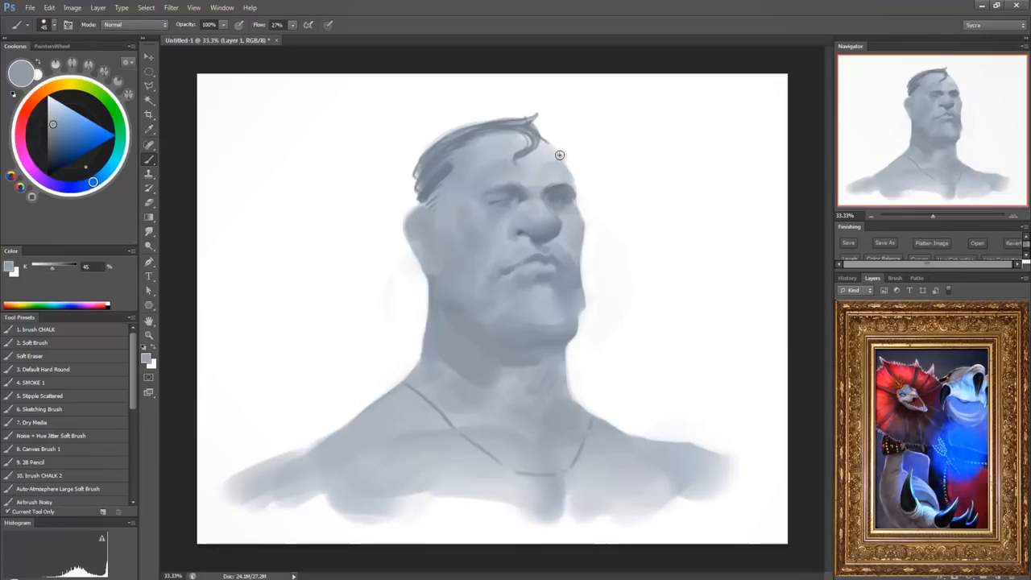
pyautogui.keyDown('alt'); pyautogui.click(429, 294); pyautogui.keyUp('alt')
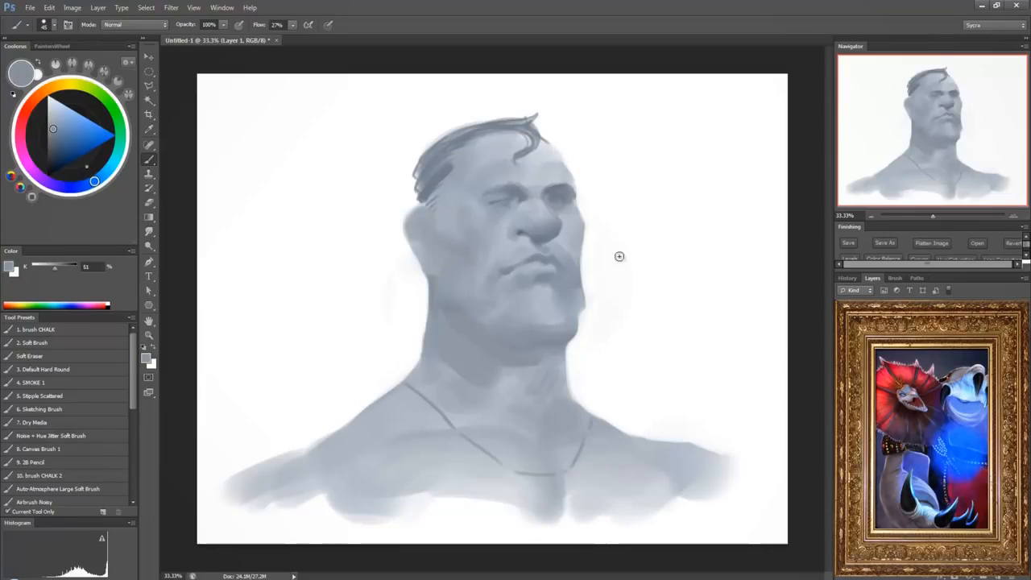
pyautogui.keyDown('alt'); pyautogui.click(457, 213); pyautogui.keyUp('alt')
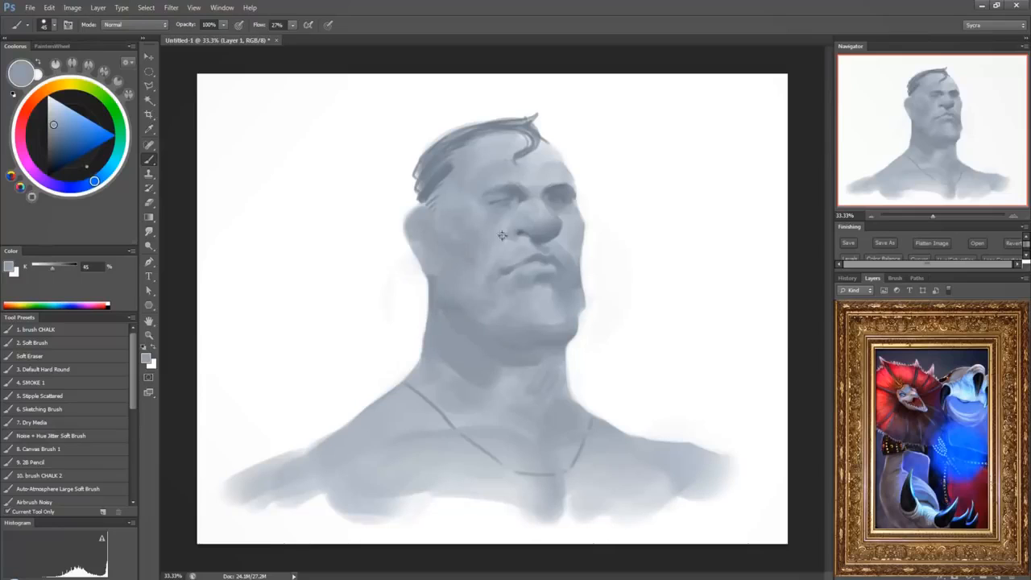
pyautogui.keyDown('alt'); pyautogui.click(444, 234); pyautogui.keyUp('alt')
pyautogui.keyDown('alt'); pyautogui.click(446, 233); pyautogui.keyUp('alt')
# Fill the side and top of the hair with the dark grey sampled from the hair.
pyautogui.keyDown('alt'); pyautogui.click(436, 198); pyautogui.keyUp('alt')
pyautogui.moveTo(433, 201)
pyautogui.mouseDown()
pyautogui.moveTo(424, 188)
pyautogui.moveTo(456, 142)
pyautogui.moveTo(486, 126)
pyautogui.mouseUp()
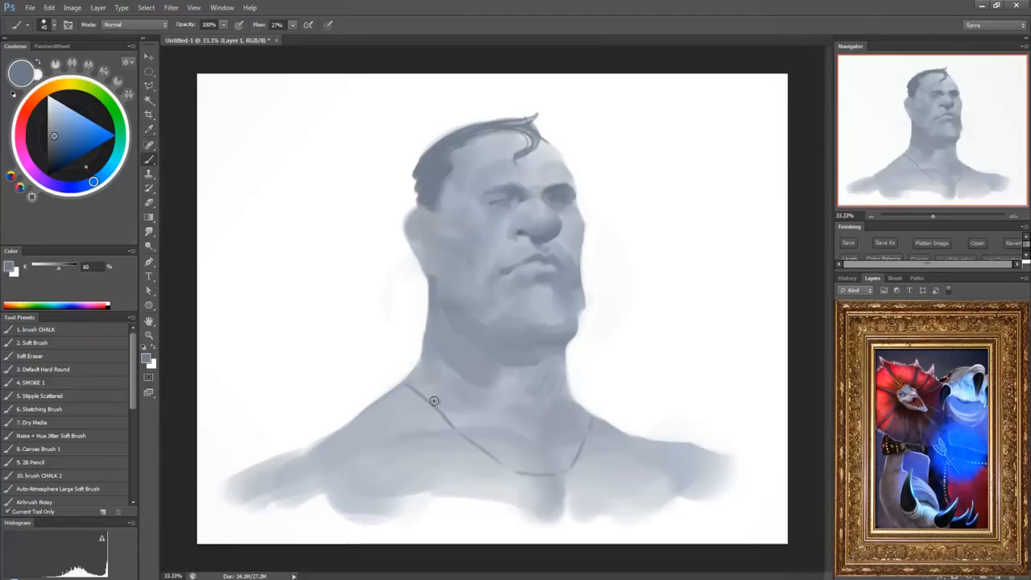
# Paint the near ear's rim and inner folds with a size 15 brush and sampled greys.
pyautogui.keyDown('alt'); pyautogui.click(416, 215); pyautogui.keyUp('alt')
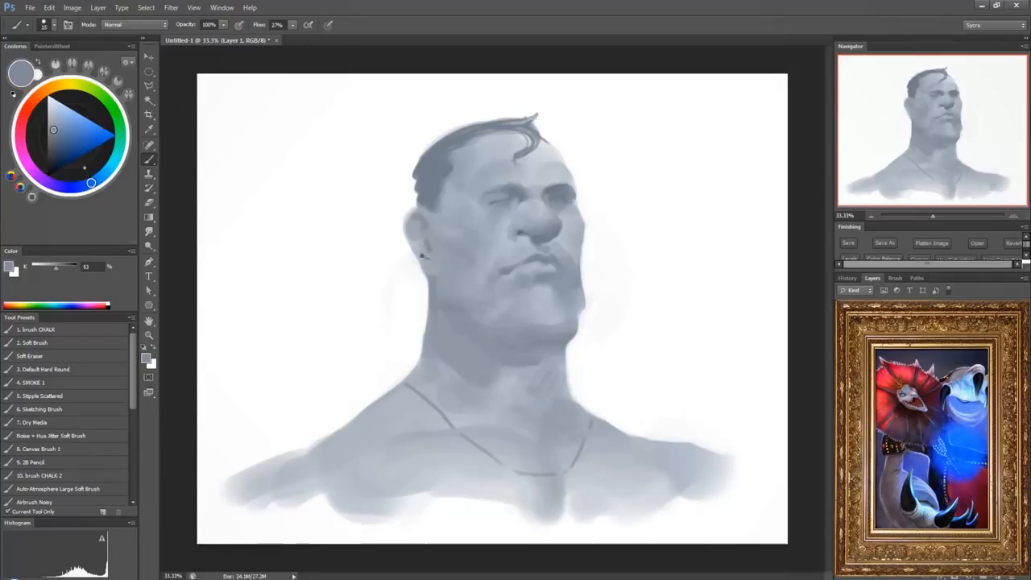
pyautogui.keyDown('alt'); pyautogui.click(425, 256); pyautogui.keyUp('alt')
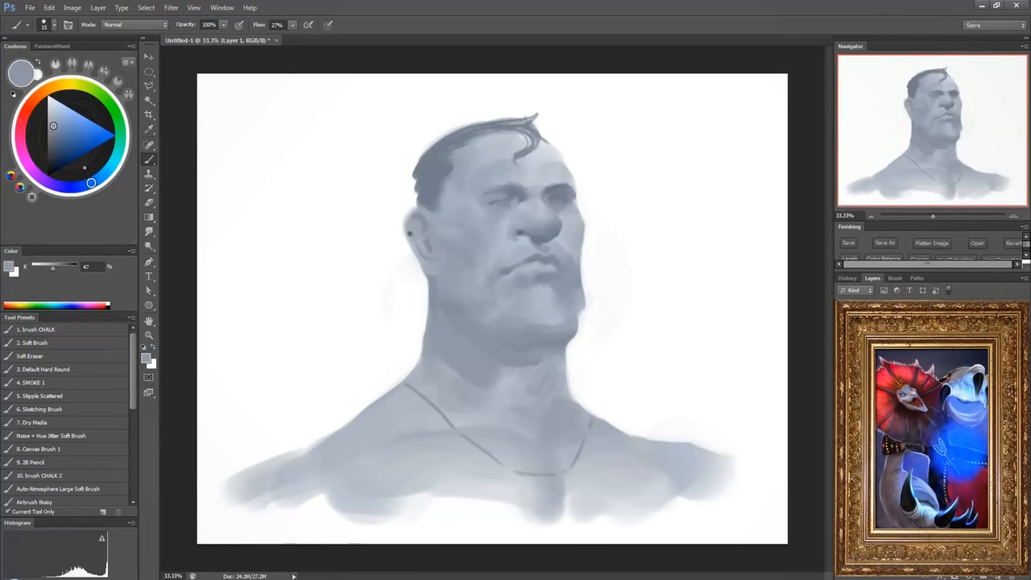
pyautogui.keyDown('alt'); pyautogui.click(420, 239); pyautogui.keyUp('alt')
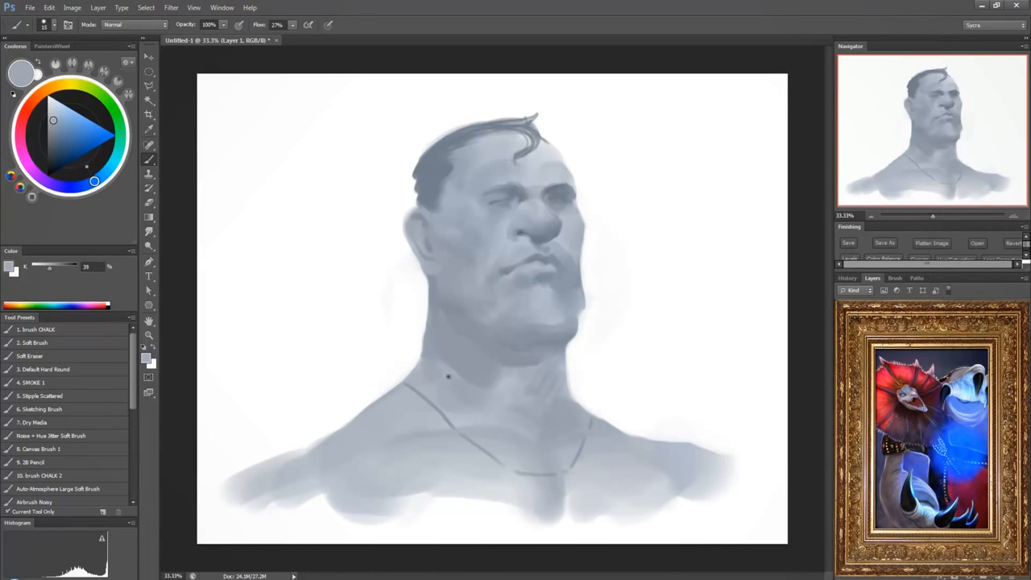
pyautogui.keyDown('alt'); pyautogui.click(425, 225); pyautogui.keyUp('alt')
pyautogui.moveTo(427, 236); pyautogui.dragTo(426, 250)
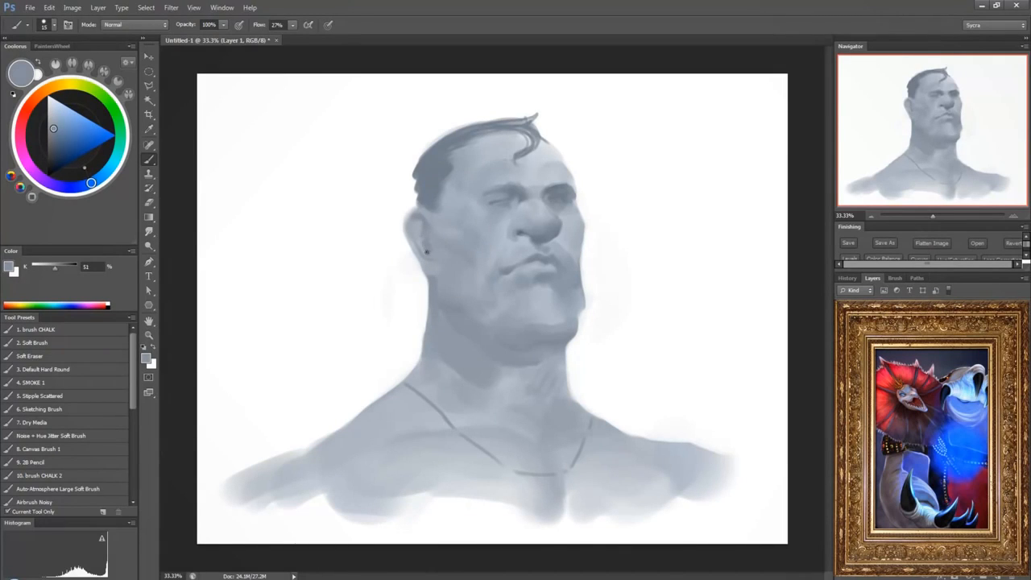
pyautogui.keyDown('alt'); pyautogui.click(419, 244); pyautogui.keyUp('alt')
pyautogui.keyDown('alt'); pyautogui.click(427, 249); pyautogui.keyUp('alt')
pyautogui.keyDown('alt'); pyautogui.click(435, 257); pyautogui.keyUp('alt')
# Add small highlights on the nose, lower lip and chin with near-white tones.
pyautogui.keyDown('alt'); pyautogui.click(623, 267); pyautogui.keyUp('alt')
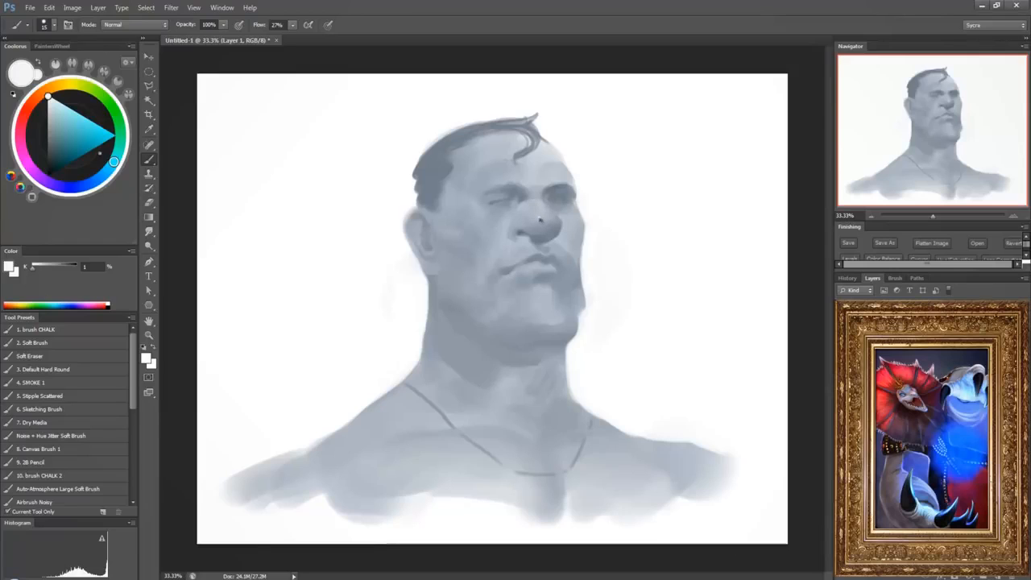
pyautogui.keyDown('alt'); pyautogui.click(538, 212); pyautogui.keyUp('alt')
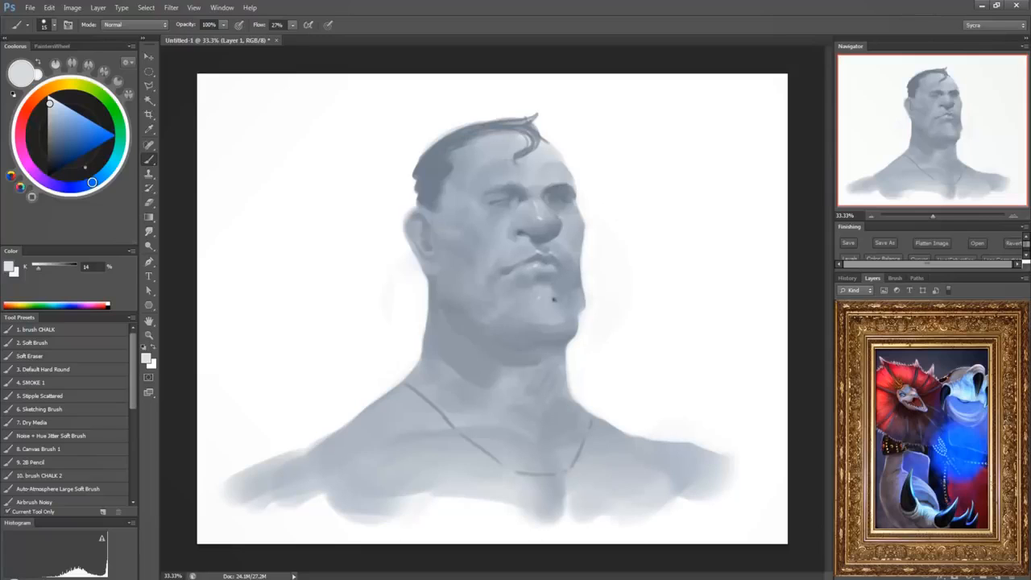
# Blend the chin, inner eyebrow, nose bridge and temple with mid greys sampled from the face.
pyautogui.keyDown('alt'); pyautogui.click(538, 281); pyautogui.keyUp('alt')
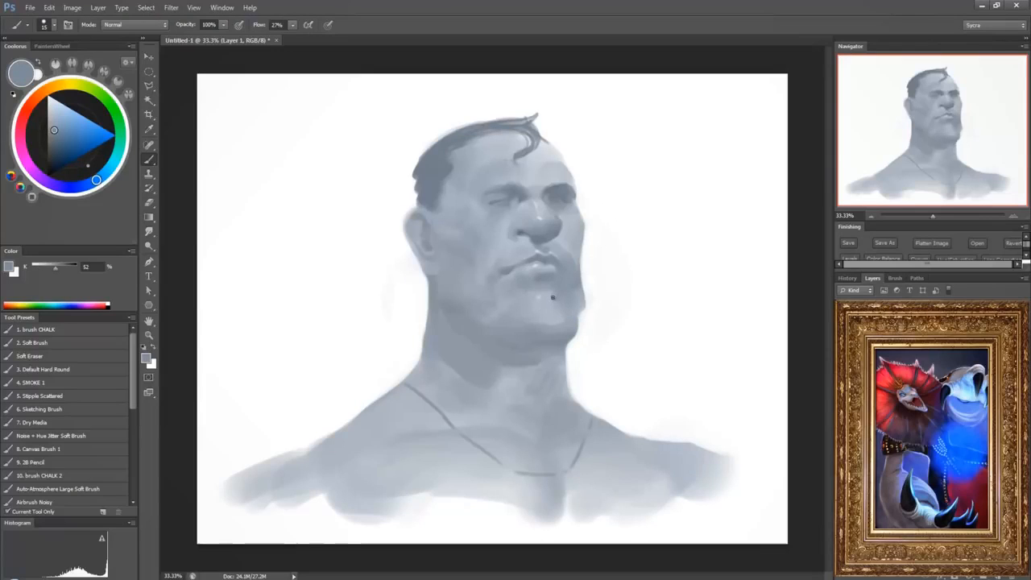
pyautogui.keyDown('alt'); pyautogui.click(525, 277); pyautogui.keyUp('alt')
pyautogui.keyDown('alt'); pyautogui.click(521, 192); pyautogui.keyUp('alt')
pyautogui.moveTo(522, 193); pyautogui.dragTo(525, 187)
pyautogui.keyDown('alt'); pyautogui.click(527, 186); pyautogui.keyUp('alt')
pyautogui.keyDown('alt'); pyautogui.click(531, 184); pyautogui.keyUp('alt')
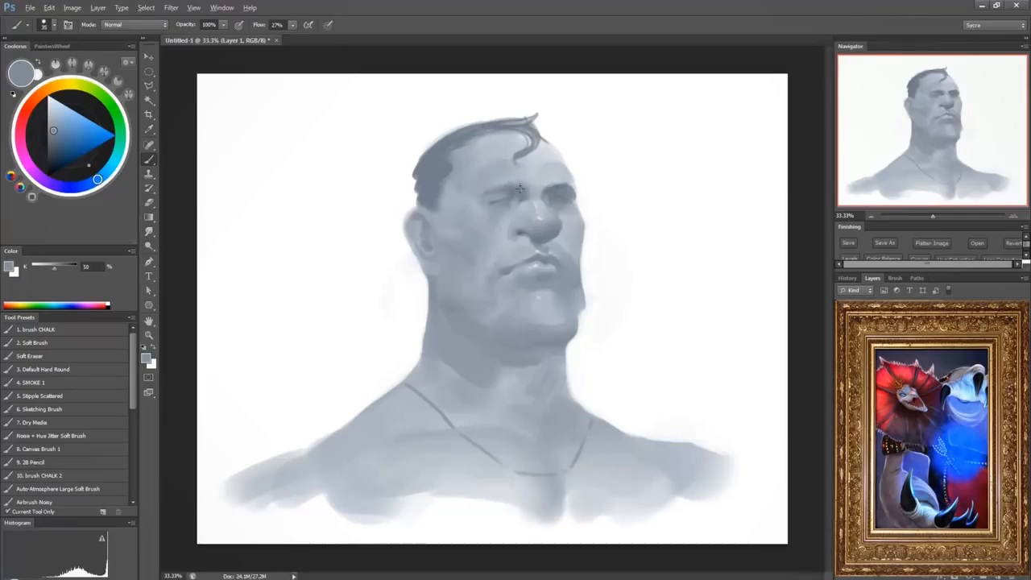
pyautogui.keyDown('alt'); pyautogui.click(540, 172); pyautogui.keyUp('alt')
pyautogui.keyDown('alt'); pyautogui.click(433, 178); pyautogui.keyUp('alt')
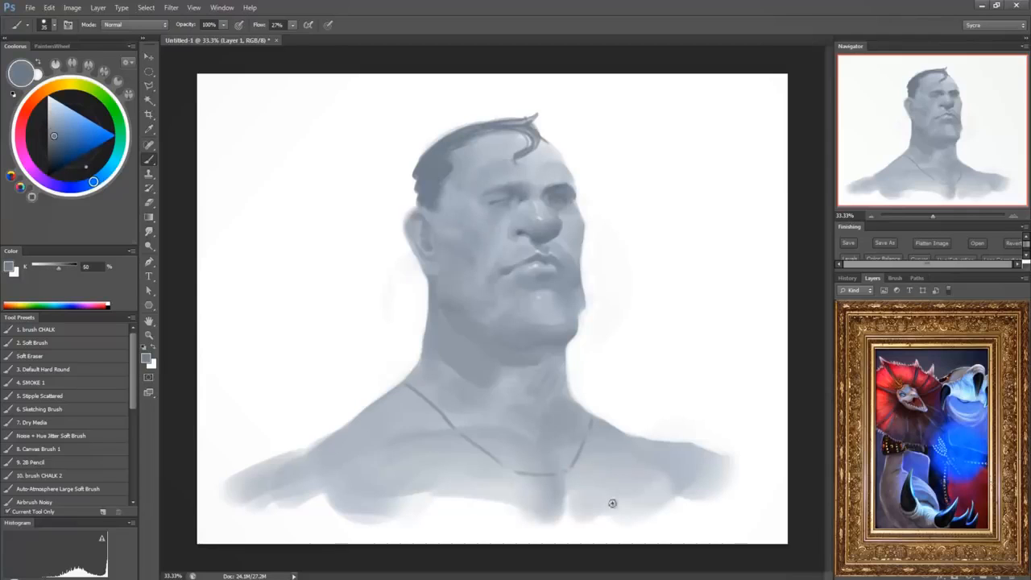
# Draw a curved collar line around the base of the neck with the grey sampled from the chest.
pyautogui.keyDown('alt'); pyautogui.click(592, 284); pyautogui.keyUp('alt')
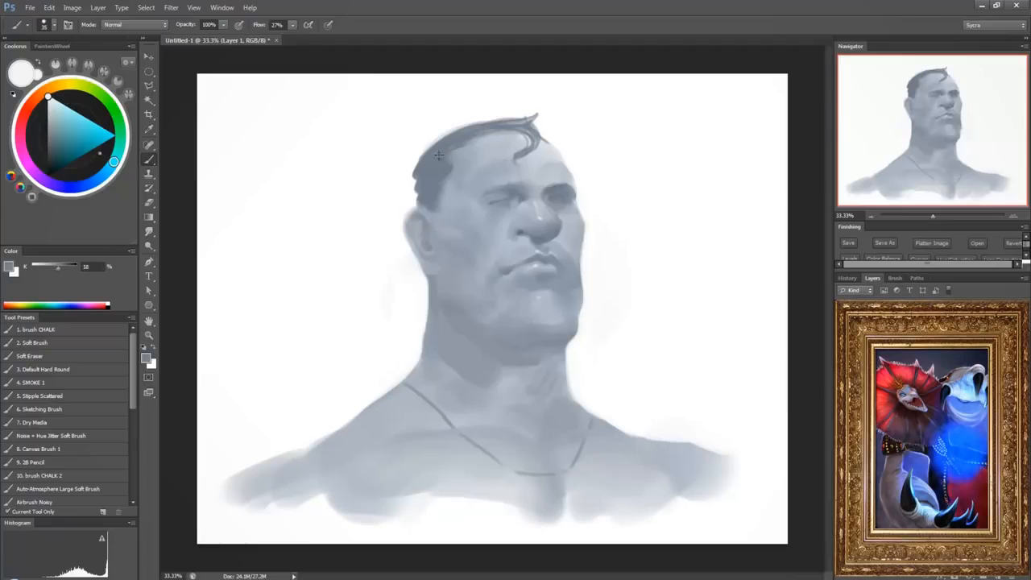
pyautogui.keyDown('alt'); pyautogui.click(554, 439); pyautogui.keyUp('alt')
pyautogui.moveTo(457, 377)
pyautogui.mouseDown()
pyautogui.moveTo(523, 387)
pyautogui.moveTo(568, 369)
pyautogui.mouseUp()
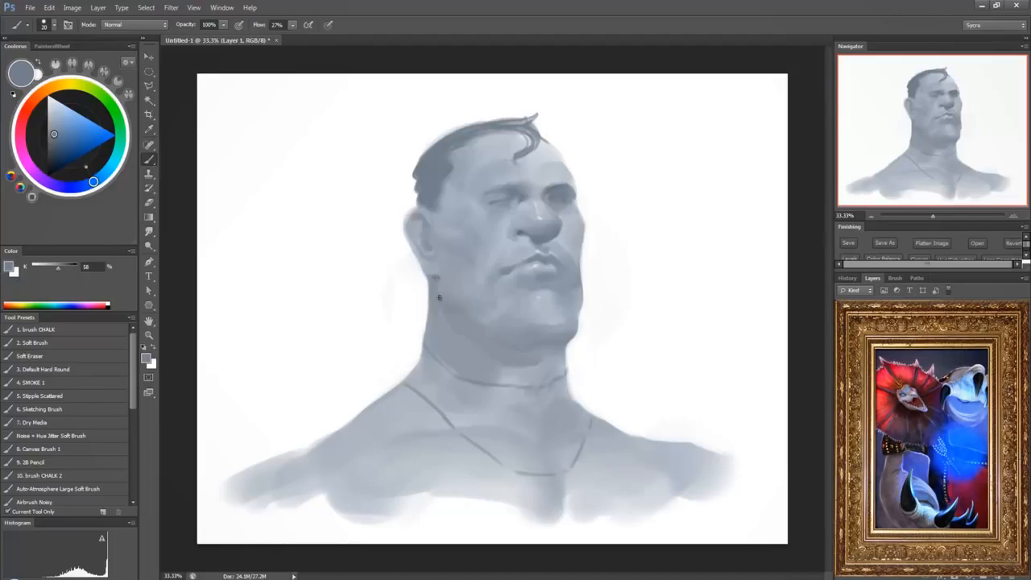
# Shade the near jawline and the underside of the jaw with greys sampled from the jaw and neck.
pyautogui.keyDown('alt'); pyautogui.click(442, 306); pyautogui.keyUp('alt')
pyautogui.keyDown('alt'); pyautogui.click(449, 305); pyautogui.keyUp('alt')
pyautogui.keyDown('alt'); pyautogui.click(441, 305); pyautogui.keyUp('alt')
pyautogui.keyDown('alt'); pyautogui.click(446, 306); pyautogui.keyUp('alt')
pyautogui.keyDown('alt'); pyautogui.click(457, 310); pyautogui.keyUp('alt')
pyautogui.keyDown('alt'); pyautogui.click(455, 323); pyautogui.keyUp('alt')
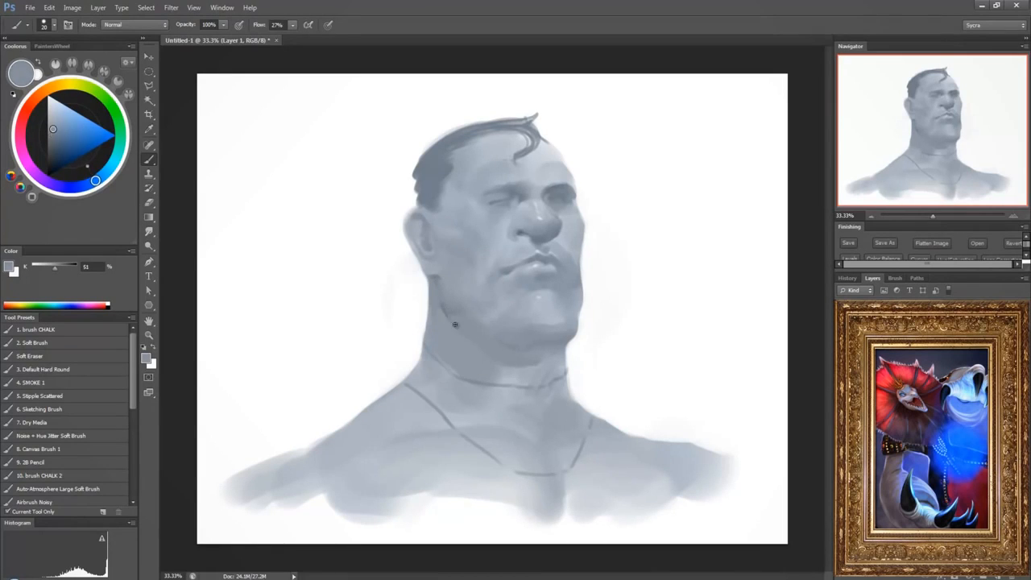
pyautogui.keyDown('alt'); pyautogui.click(446, 311); pyautogui.keyUp('alt')
pyautogui.keyDown('alt'); pyautogui.click(485, 349); pyautogui.keyUp('alt')
pyautogui.keyDown('alt'); pyautogui.click(547, 356); pyautogui.keyUp('alt')
pyautogui.keyDown('alt'); pyautogui.click(511, 371); pyautogui.keyUp('alt')
# Darken the near eyebrow with the nostril's grey and refine the nose and far cheek with sampled lighter greys.
pyautogui.keyDown('alt'); pyautogui.click(522, 233); pyautogui.keyUp('alt')
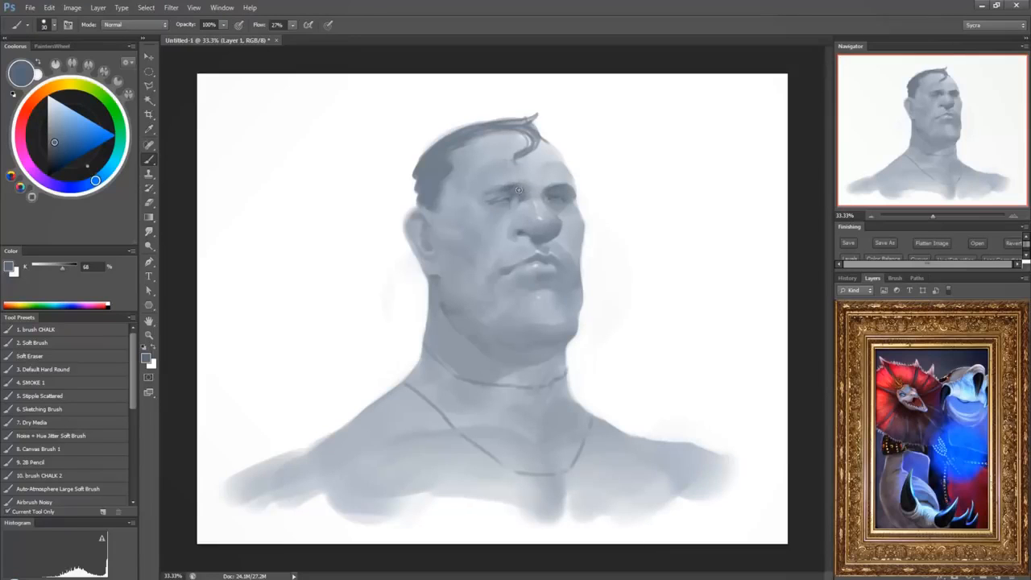
pyautogui.moveTo(505, 190); pyautogui.dragTo(492, 191)
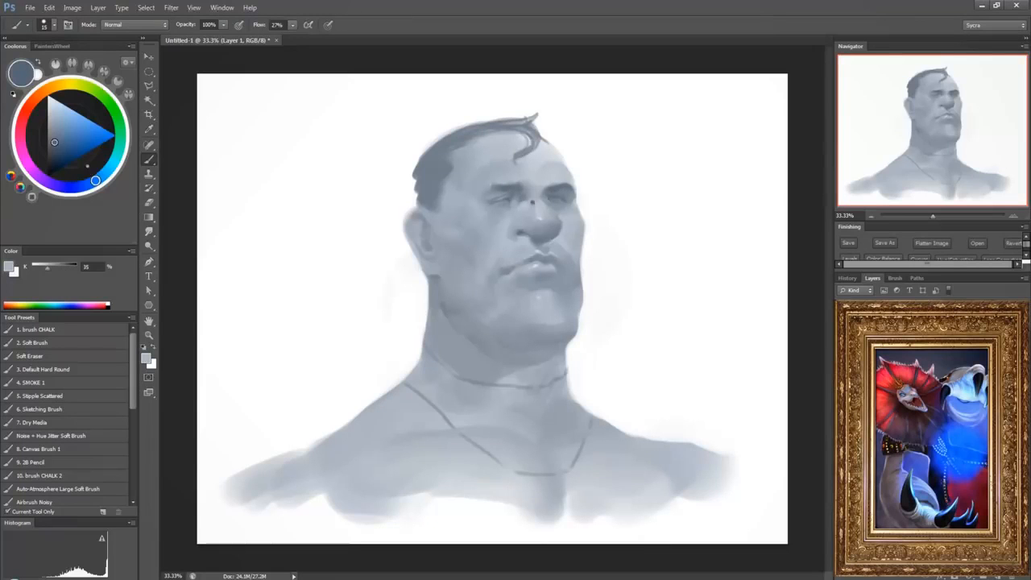
pyautogui.keyDown('alt'); pyautogui.click(540, 216); pyautogui.keyUp('alt')
pyautogui.keyDown('alt'); pyautogui.click(537, 217); pyautogui.keyUp('alt')
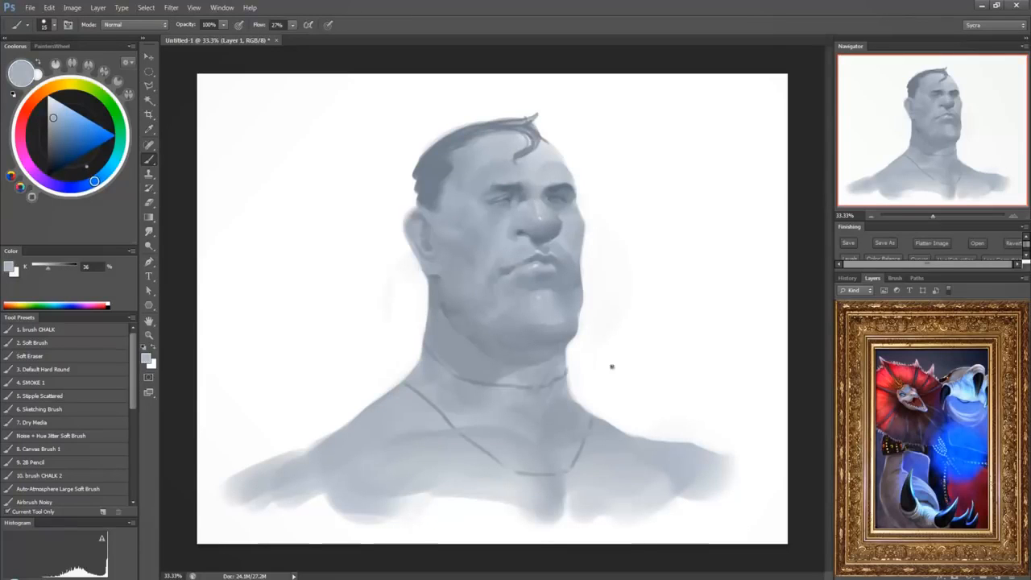
pyautogui.keyDown('alt'); pyautogui.click(556, 213); pyautogui.keyUp('alt')
pyautogui.keyDown('alt'); pyautogui.click(562, 225); pyautogui.keyUp('alt')
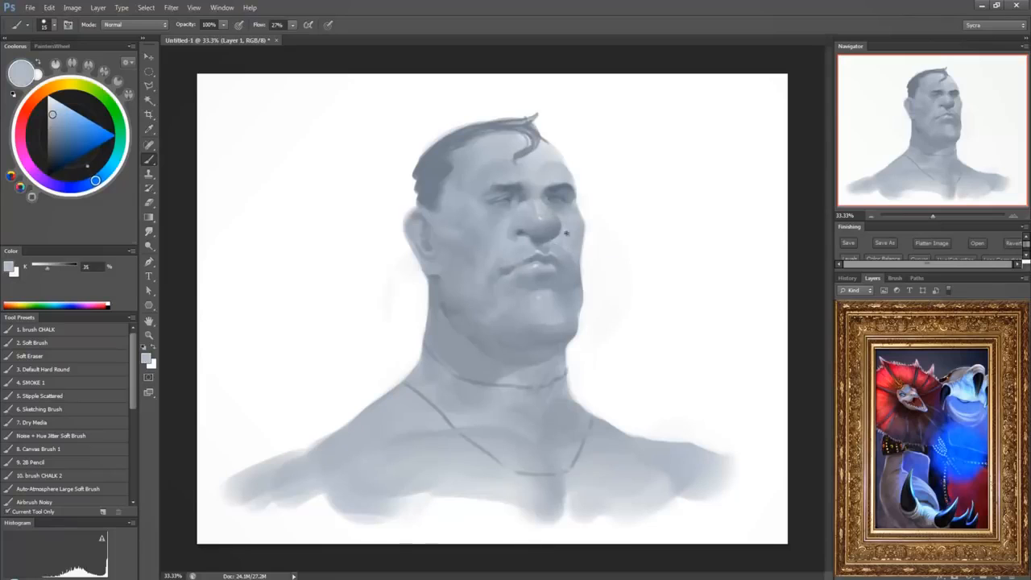
pyautogui.keyDown('alt'); pyautogui.click(569, 218); pyautogui.keyUp('alt')
# Define both eyes with the dark grey sampled from the eyebrow and light grey sampled around the far eye.
pyautogui.keyDown('alt'); pyautogui.click(509, 189); pyautogui.keyUp('alt')
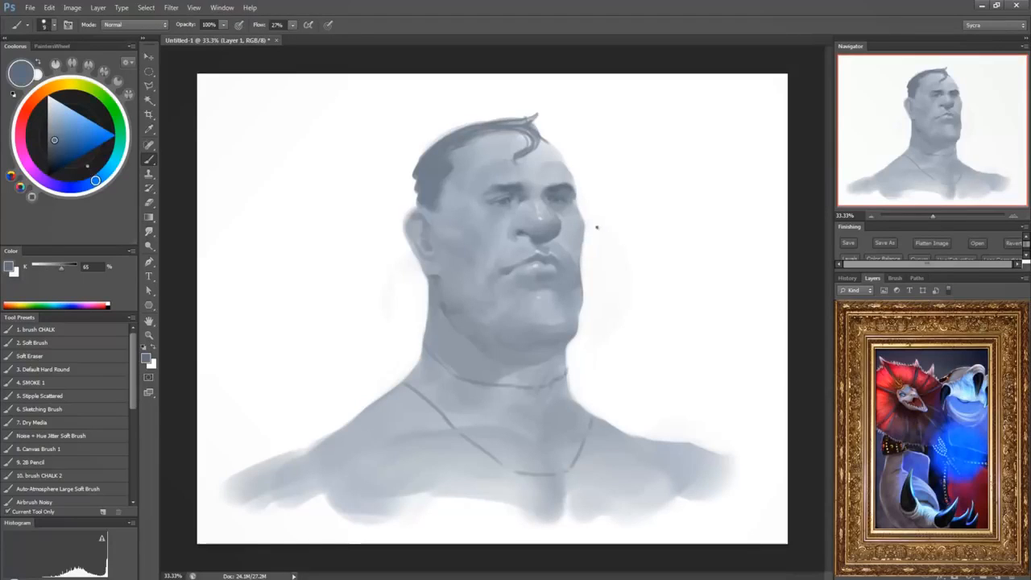
pyautogui.keyDown('alt'); pyautogui.click(594, 227); pyautogui.keyUp('alt')
pyautogui.keyDown('alt'); pyautogui.click(561, 202); pyautogui.keyUp('alt')
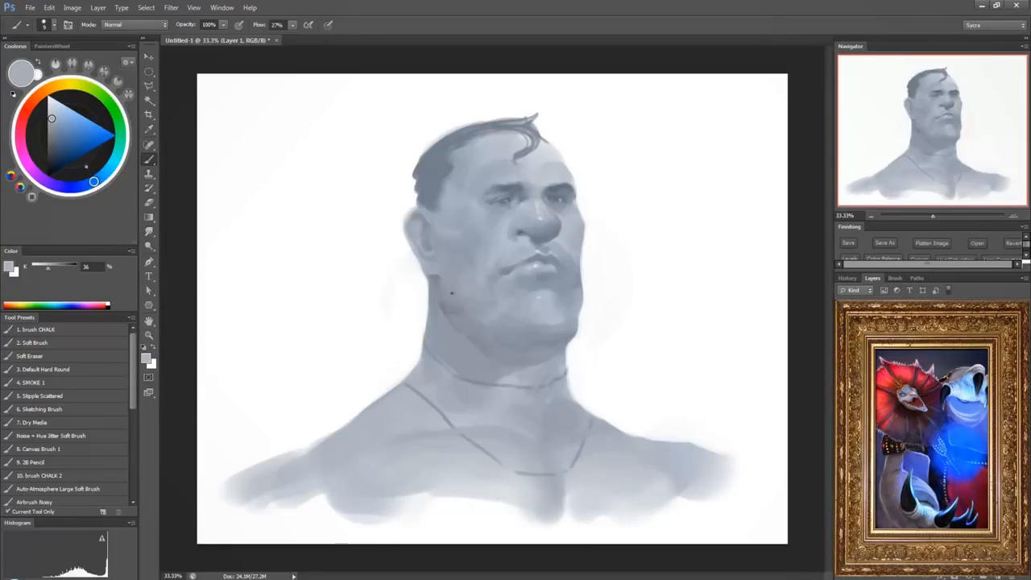
# Refine the side of the face, sideburn and ear edge with sampled tones and a size 15 brush.
pyautogui.keyDown('alt'); pyautogui.click(434, 279); pyautogui.keyUp('alt')
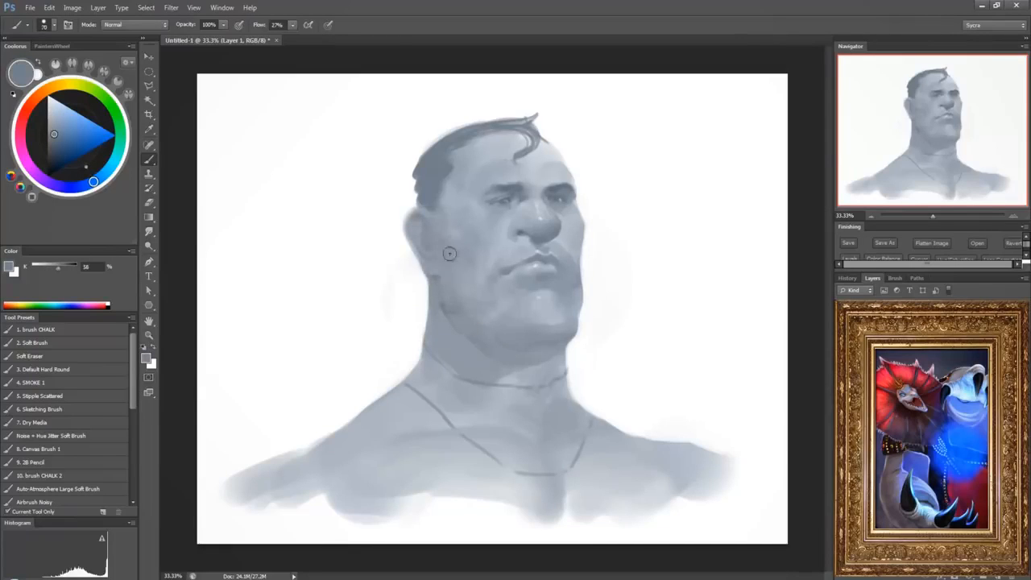
pyautogui.keyDown('alt'); pyautogui.click(460, 279); pyautogui.keyUp('alt')
pyautogui.press('[')
pyautogui.press('[')
pyautogui.press('[')
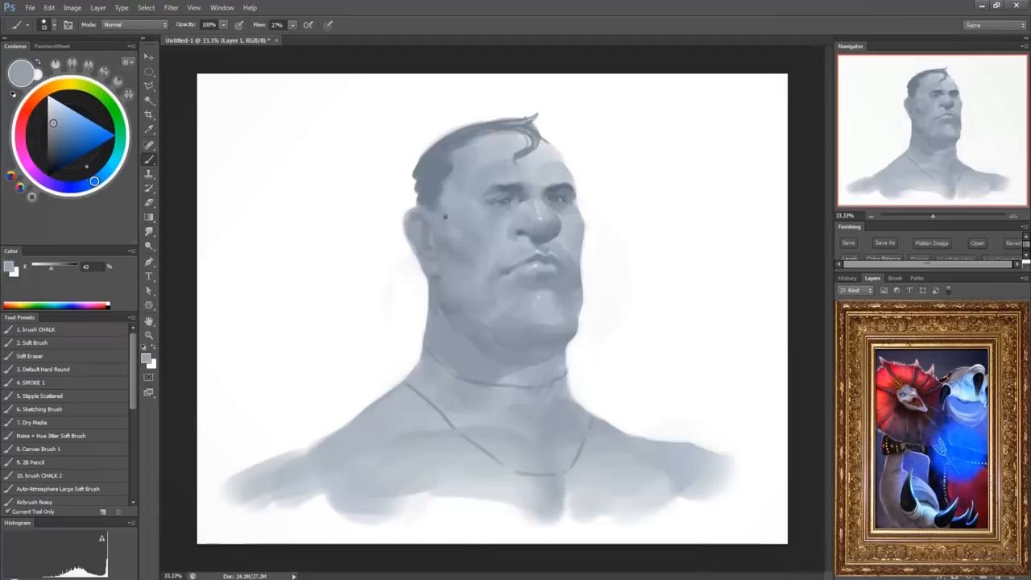
pyautogui.keyDown('alt'); pyautogui.click(430, 211); pyautogui.keyUp('alt')
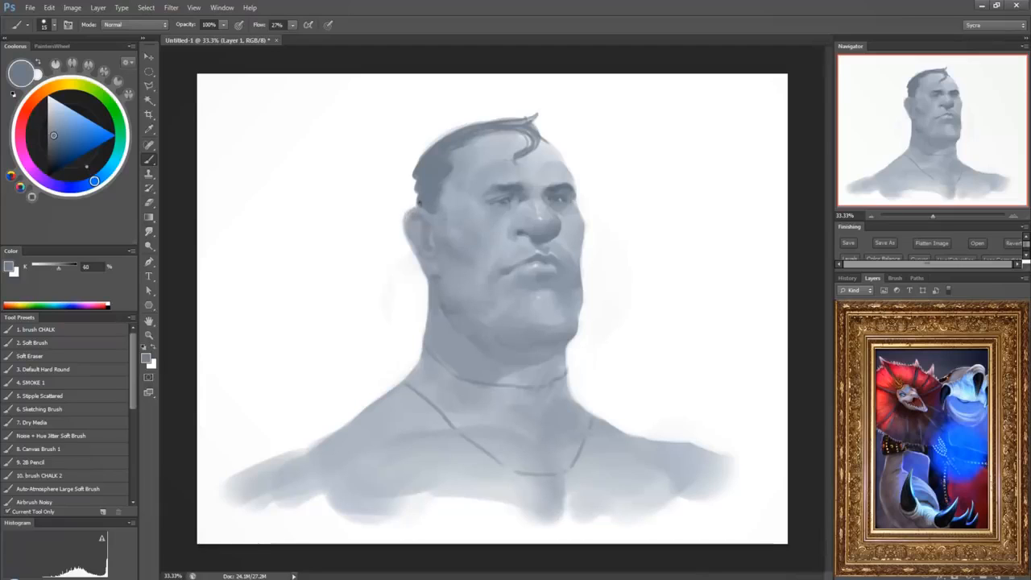
pyautogui.keyDown('alt'); pyautogui.click(402, 214); pyautogui.keyUp('alt')
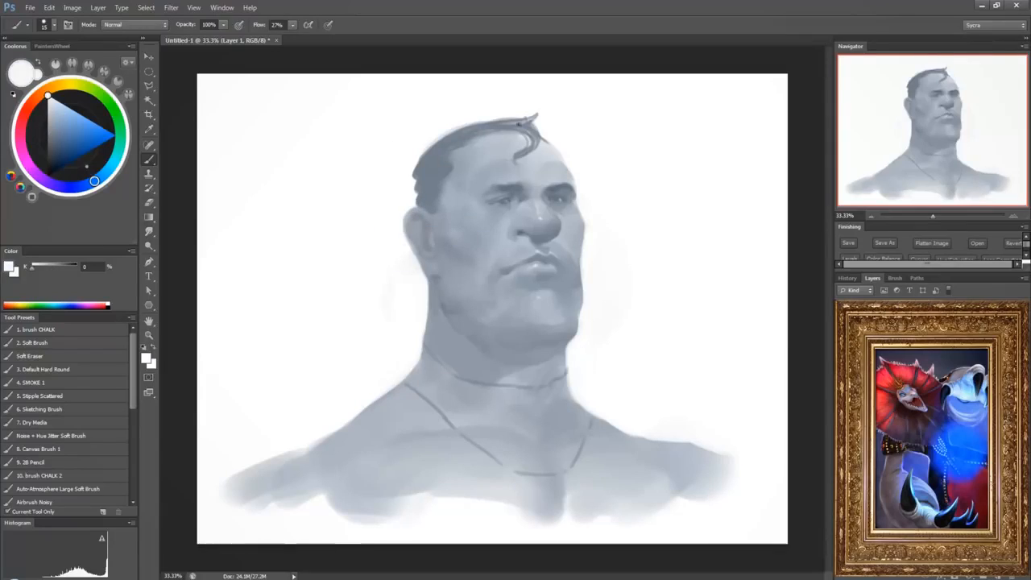
# Extend the front hair tuft into a longer point and fill it with sampled dark greys.
pyautogui.keyDown('alt'); pyautogui.click(504, 202); pyautogui.keyUp('alt')
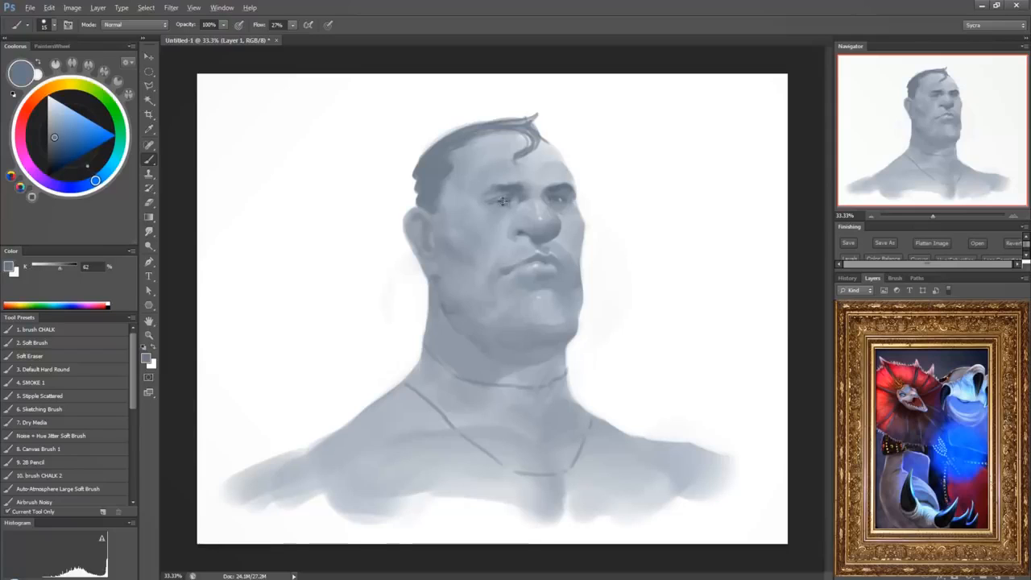
pyautogui.keyDown('alt'); pyautogui.click(502, 201); pyautogui.keyUp('alt')
pyautogui.keyDown('alt'); pyautogui.click(534, 118); pyautogui.keyUp('alt')
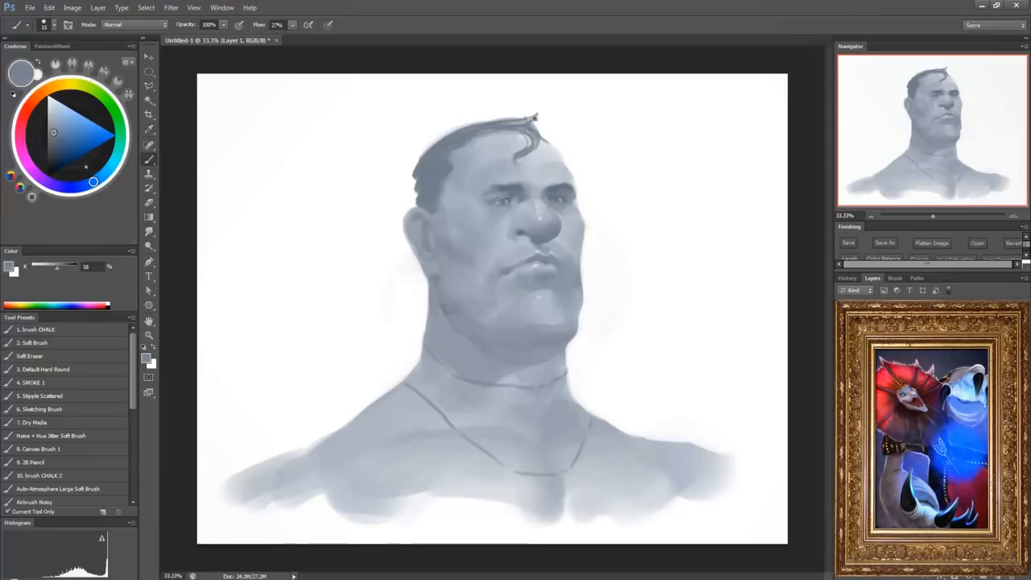
pyautogui.moveTo(535, 119)
pyautogui.mouseDown()
pyautogui.moveTo(546, 144)
pyautogui.moveTo(547, 111)
pyautogui.mouseUp()
pyautogui.keyDown('alt'); pyautogui.click(515, 120); pyautogui.keyUp('alt')
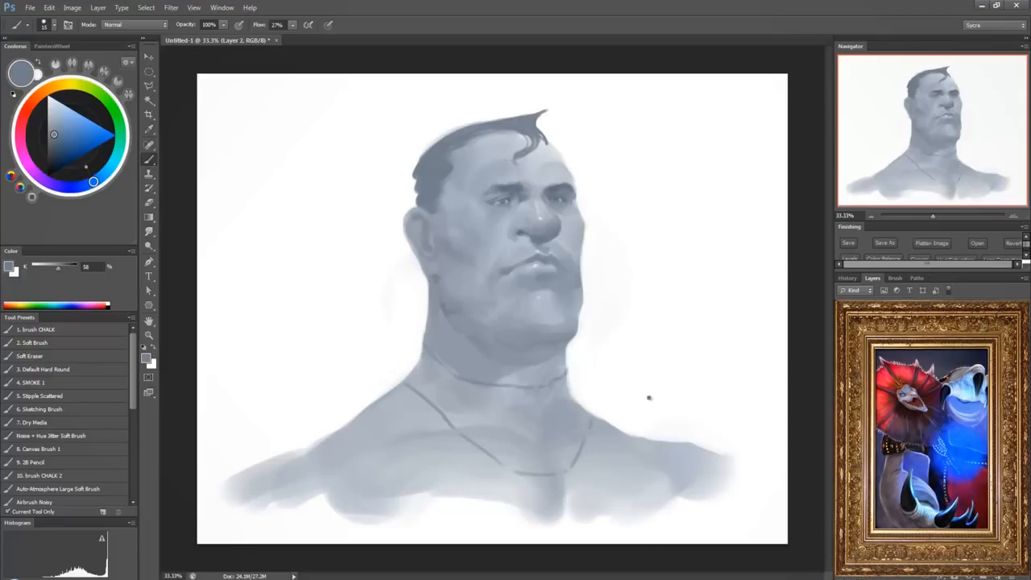
# Darken the shoulders, chest and lower neck on Layer 2 with a size 500 brush and sampled greys.
pyautogui.press(']')
pyautogui.press(']')
pyautogui.press(']')
pyautogui.press(']')
pyautogui.press(']')
pyautogui.press(']')
pyautogui.press(']')
pyautogui.press(']')
pyautogui.press(']')
pyautogui.press(']')
pyautogui.press(']')
pyautogui.press(']')
pyautogui.press(']')
pyautogui.press(']')
pyautogui.press(']')
pyautogui.press(']')
pyautogui.press(']')
pyautogui.press(']')
pyautogui.press(']')
pyautogui.press(']')
pyautogui.keyDown('alt'); pyautogui.click(695, 477); pyautogui.keyUp('alt')
pyautogui.moveTo(622, 476)
pyautogui.mouseDown()
pyautogui.moveTo(693, 441)
pyautogui.moveTo(559, 471)
pyautogui.moveTo(422, 391)
pyautogui.moveTo(366, 448)
pyautogui.moveTo(463, 496)
pyautogui.moveTo(644, 493)
pyautogui.mouseUp()
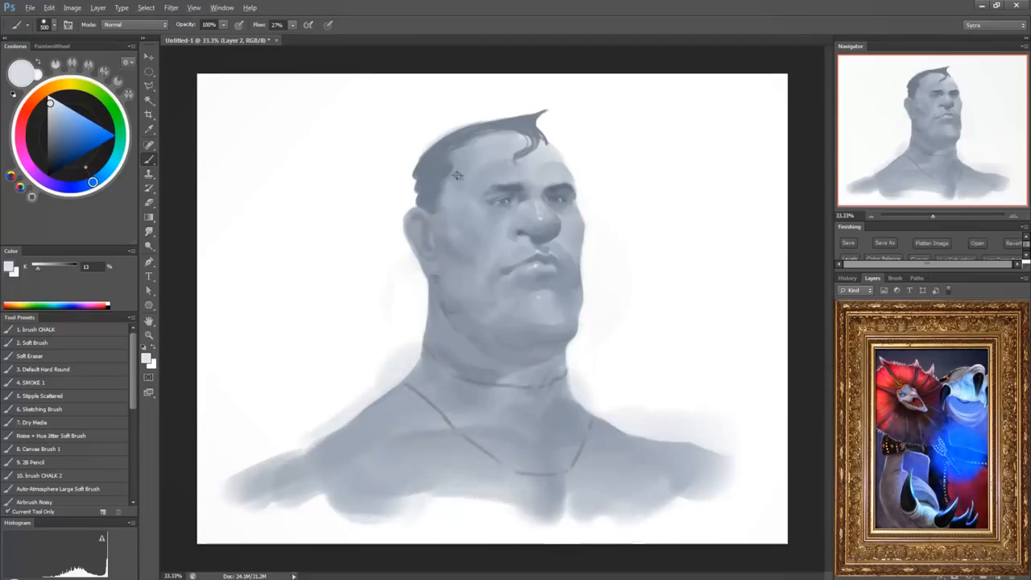
pyautogui.keyDown('alt'); pyautogui.click(456, 175); pyautogui.keyUp('alt')
pyautogui.moveTo(467, 378)
pyautogui.mouseDown()
pyautogui.moveTo(430, 435)
pyautogui.moveTo(518, 437)
pyautogui.moveTo(649, 472)
pyautogui.moveTo(334, 487)
pyautogui.moveTo(354, 508)
pyautogui.mouseUp()
# Select the shading that spills outside the neck and shoulders with the Lasso tool and delete it.
pyautogui.moveTo(572, 373); pyautogui.dragTo(575, 394)
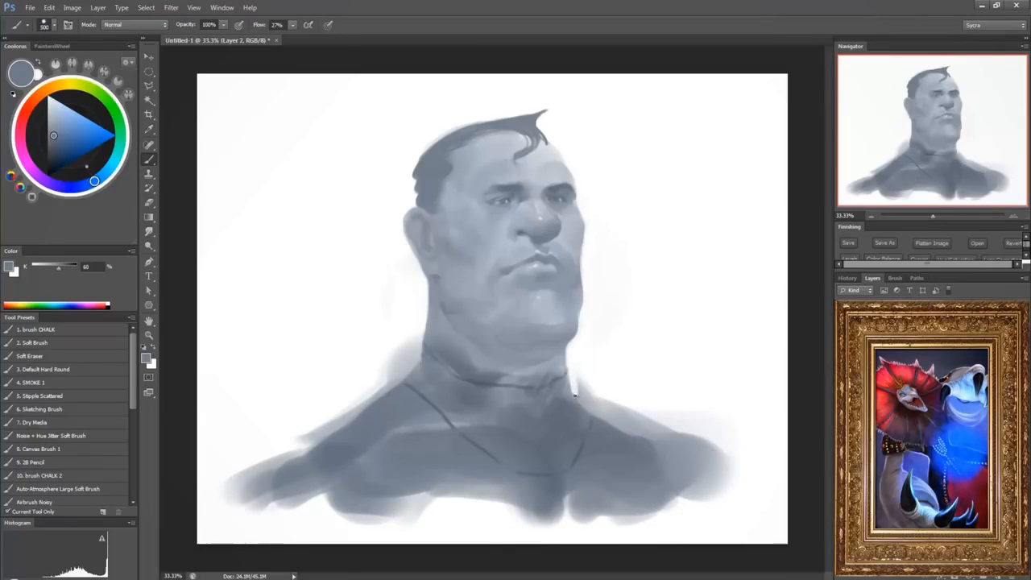
pyautogui.click(149, 85)
pyautogui.moveTo(426, 310); pyautogui.dragTo(418, 358)
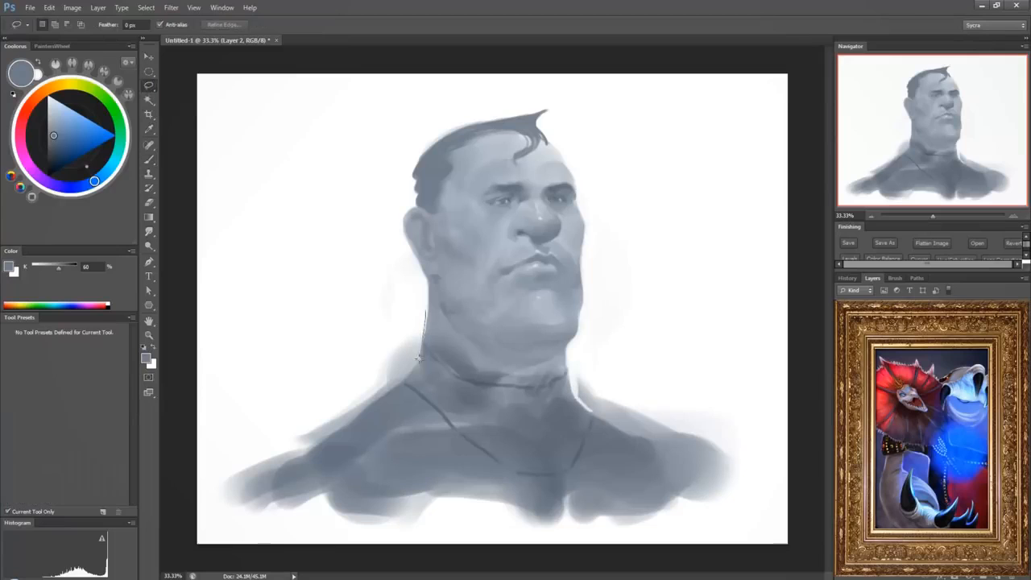
pyautogui.moveTo(365, 400)
pyautogui.mouseDown()
pyautogui.moveTo(391, 283)
pyautogui.moveTo(420, 299)
pyautogui.mouseUp()
pyautogui.moveTo(568, 348)
pyautogui.mouseDown()
pyautogui.moveTo(591, 410)
pyautogui.moveTo(685, 333)
pyautogui.mouseUp()
pyautogui.press('Delete')
pyautogui.hotkey('ctrl', 'd')
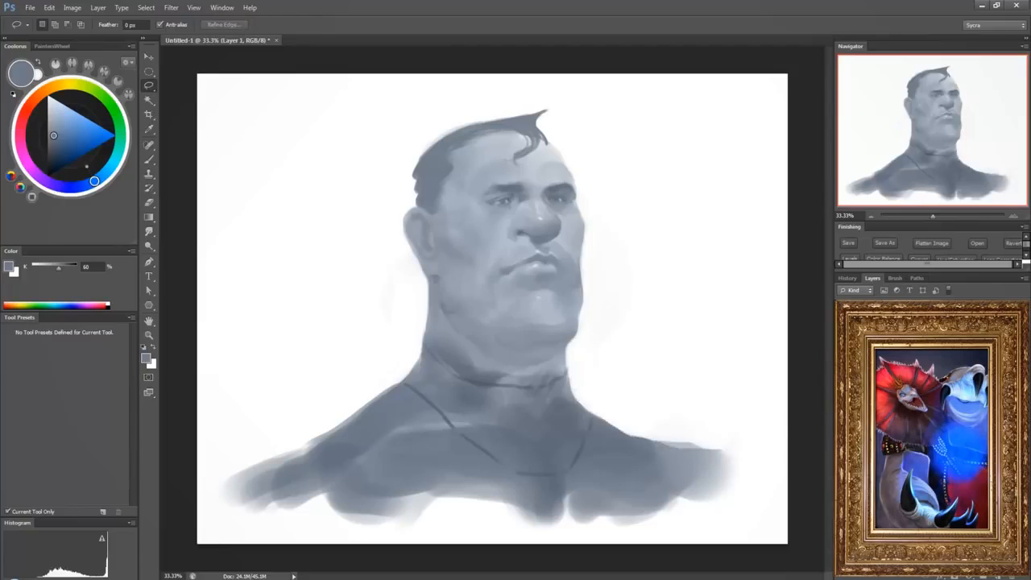
# Paint out the necklace line across the chest with a size 60 brush and surrounding sampled greys.
pyautogui.press('b')
pyautogui.press('[')
pyautogui.press('[')
pyautogui.press('[')
pyautogui.press('[')
pyautogui.press('[')
pyautogui.keyDown('alt'); pyautogui.click(409, 401); pyautogui.keyUp('alt')
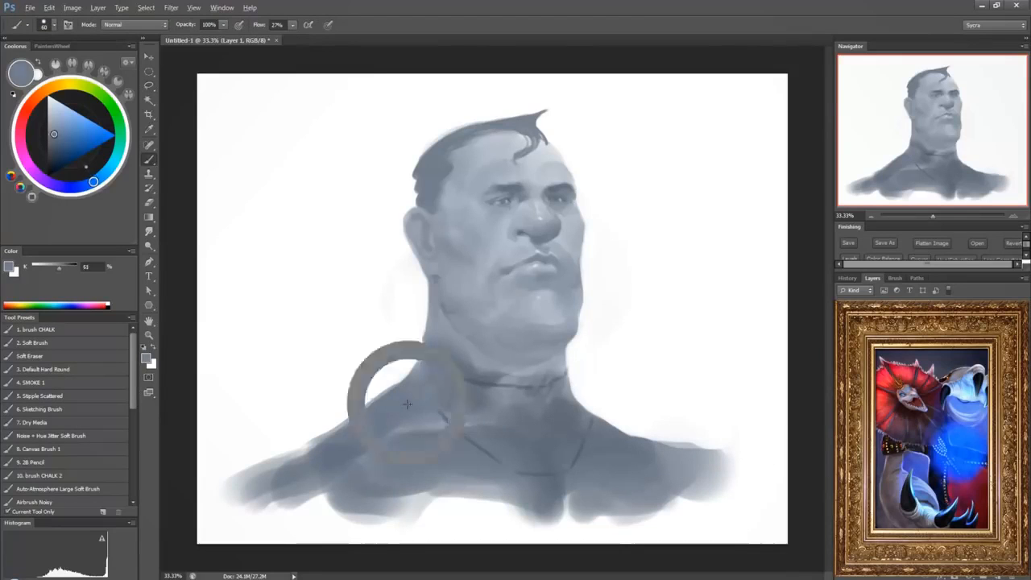
pyautogui.moveTo(411, 390)
pyautogui.mouseDown()
pyautogui.moveTo(450, 410)
pyautogui.moveTo(436, 416)
pyautogui.moveTo(476, 445)
pyautogui.moveTo(446, 419)
pyautogui.moveTo(493, 431)
pyautogui.moveTo(532, 461)
pyautogui.moveTo(535, 484)
pyautogui.moveTo(518, 471)
pyautogui.moveTo(579, 472)
pyautogui.moveTo(582, 436)
pyautogui.moveTo(573, 456)
pyautogui.moveTo(599, 430)
pyautogui.mouseUp()
pyautogui.keyDown('alt'); pyautogui.click(442, 420); pyautogui.keyUp('alt')
pyautogui.keyDown('alt'); pyautogui.click(453, 427); pyautogui.keyUp('alt')
pyautogui.keyDown('alt'); pyautogui.click(515, 465); pyautogui.keyUp('alt')
pyautogui.keyDown('alt'); pyautogui.click(563, 463); pyautogui.keyUp('alt')
pyautogui.keyDown('alt'); pyautogui.click(583, 456); pyautogui.keyUp('alt')
pyautogui.keyDown('alt'); pyautogui.click(598, 427); pyautogui.keyUp('alt')
pyautogui.keyDown('alt'); pyautogui.click(598, 426); pyautogui.keyUp('alt')
pyautogui.keyDown('alt'); pyautogui.click(557, 473); pyautogui.keyUp('alt')
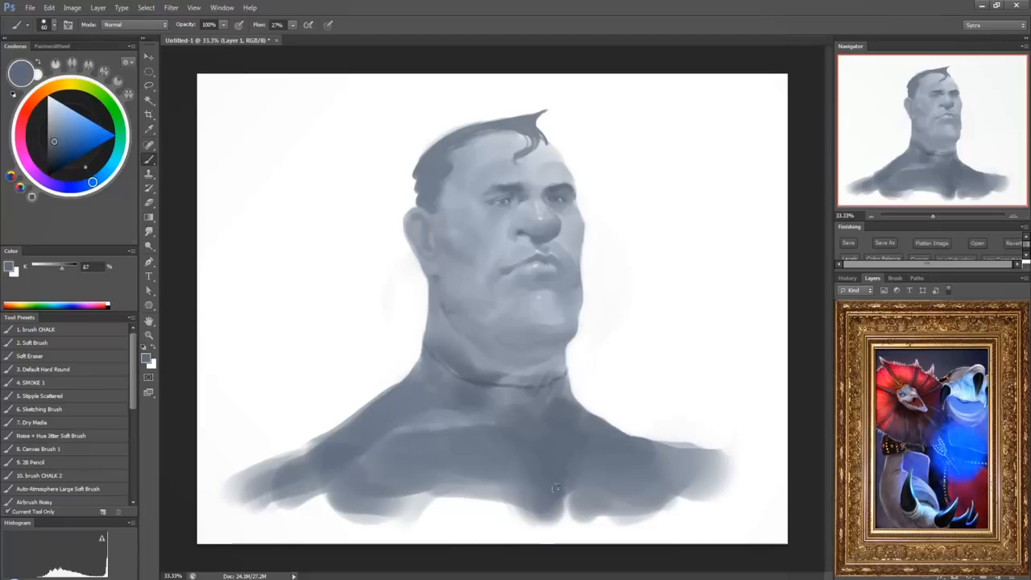
# Fill the gap at the chest's lower centre and blend the chest with sampled greys, enlarging the brush to 125.
pyautogui.moveTo(563, 481); pyautogui.dragTo(569, 517)
pyautogui.keyDown('alt'); pyautogui.click(554, 488); pyautogui.keyUp('alt')
pyautogui.keyDown('alt'); pyautogui.click(549, 524); pyautogui.keyUp('alt')
pyautogui.keyDown('alt'); pyautogui.click(525, 463); pyautogui.keyUp('alt')
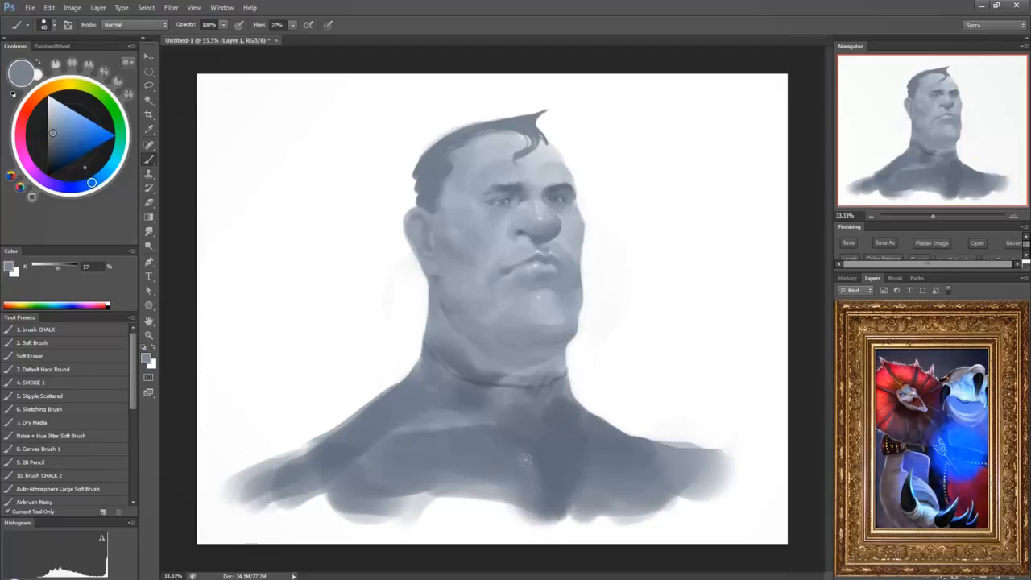
pyautogui.press(']')
pyautogui.press(']')
pyautogui.press(']')
pyautogui.press(']')
pyautogui.press(']')
pyautogui.keyDown('alt'); pyautogui.click(535, 481); pyautogui.keyUp('alt')
pyautogui.keyDown('alt'); pyautogui.click(556, 439); pyautogui.keyUp('alt')
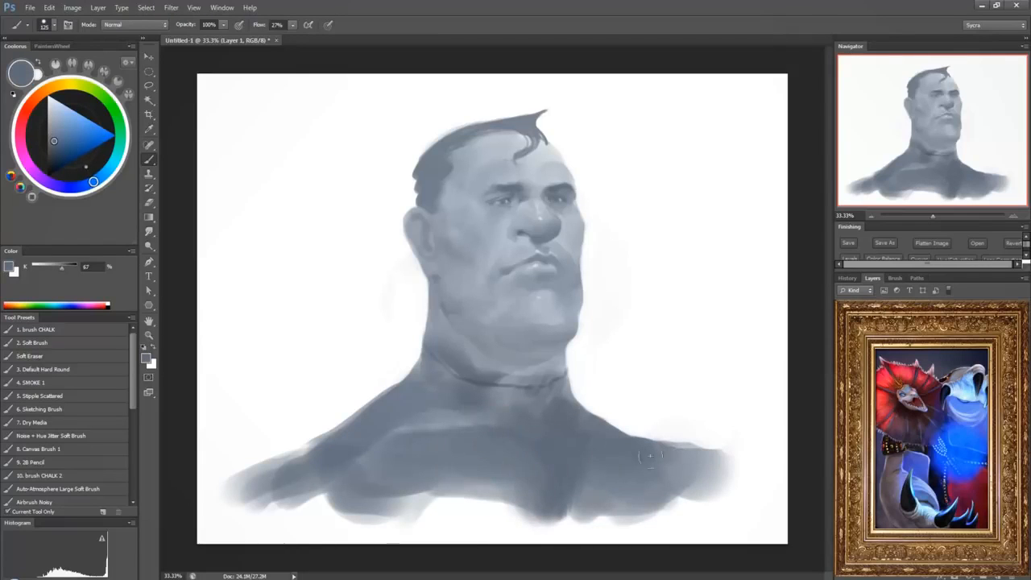
# Blend the throat and soften the collar line with a size 45 brush and greys sampled from the neck.
pyautogui.press('[')
pyautogui.press('[')
pyautogui.press('[')
pyautogui.press('[')
pyautogui.press('[')
pyautogui.press('[')
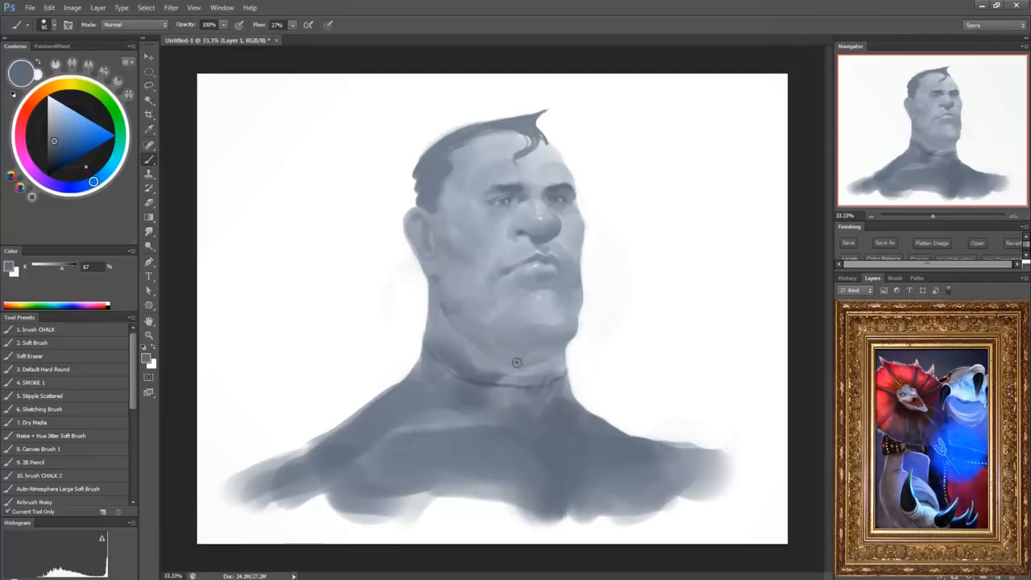
pyautogui.keyDown('alt'); pyautogui.click(469, 342); pyautogui.keyUp('alt')
pyautogui.moveTo(452, 355)
pyautogui.mouseDown()
pyautogui.moveTo(513, 385)
pyautogui.moveTo(538, 377)
pyautogui.mouseUp()
pyautogui.keyDown('alt'); pyautogui.click(477, 364); pyautogui.keyUp('alt')
pyautogui.keyDown('alt'); pyautogui.click(489, 362); pyautogui.keyUp('alt')
pyautogui.keyDown('alt'); pyautogui.click(524, 368); pyautogui.keyUp('alt')
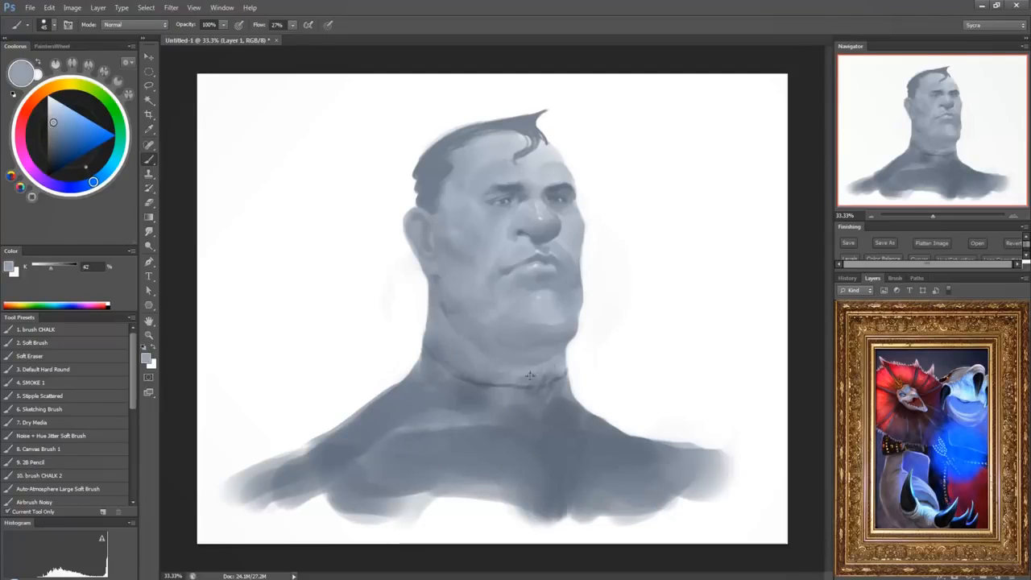
pyautogui.keyDown('alt'); pyautogui.click(525, 371); pyautogui.keyUp('alt')
pyautogui.keyDown('alt'); pyautogui.click(541, 379); pyautogui.keyUp('alt')
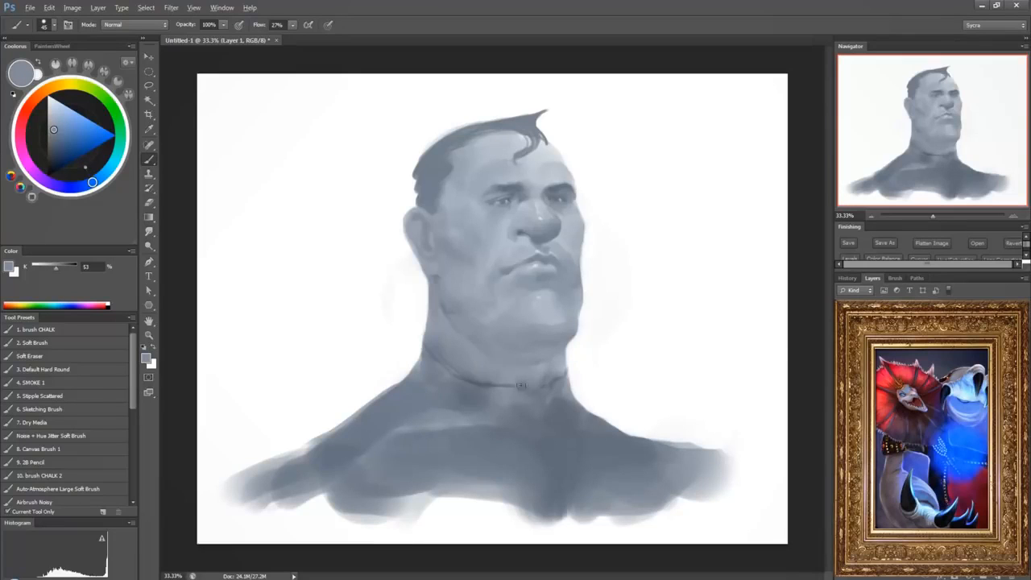
# Choose a dark navy and paint the pupils and eyebrows with a smaller brush.
pyautogui.moveTo(54, 168); pyautogui.dragTo(58, 159)
pyautogui.press('[')
pyautogui.press('[')
pyautogui.press('[')
pyautogui.press('[')
pyautogui.moveTo(566, 236); pyautogui.dragTo(558, 199)
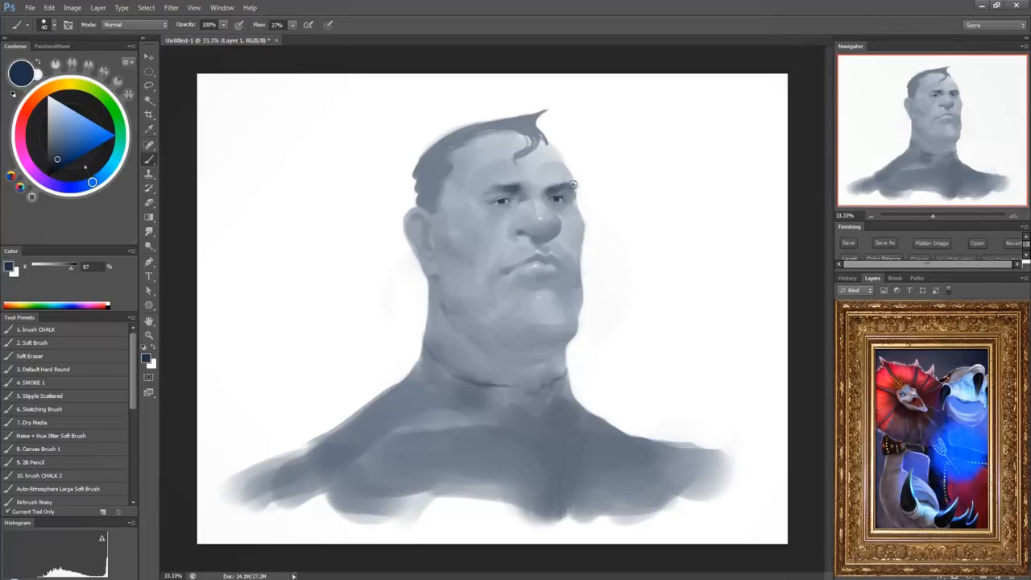
# Add a new layer and deepen the eyebrows and eye sockets with a larger brush and the nose's light grey.
pyautogui.click(998, 577)
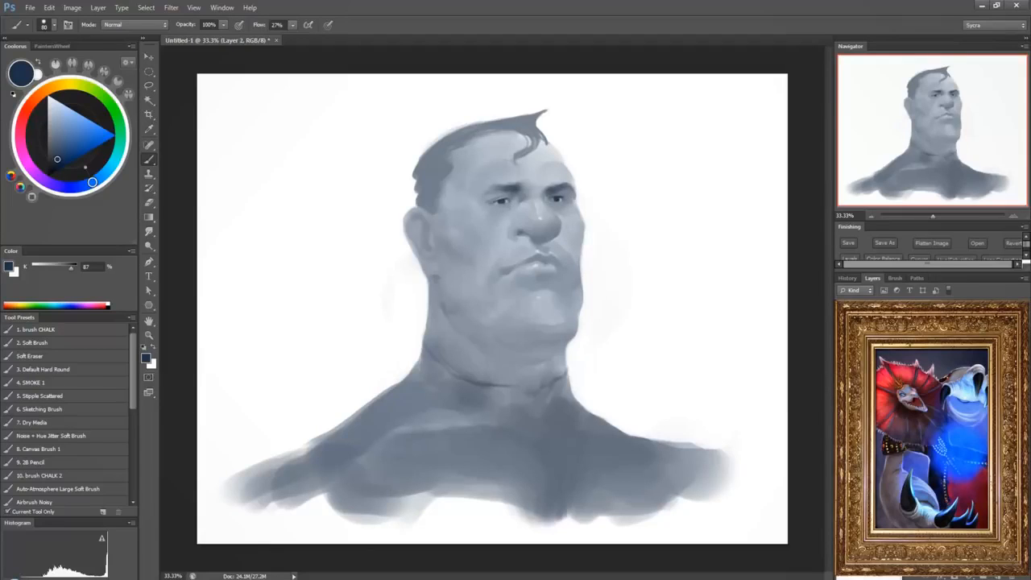
pyautogui.keyDown('alt'); pyautogui.click(545, 216); pyautogui.keyUp('alt')
pyautogui.press(']')
pyautogui.press(']')
pyautogui.press(']')
pyautogui.press(']')
pyautogui.moveTo(488, 196); pyautogui.dragTo(573, 195)
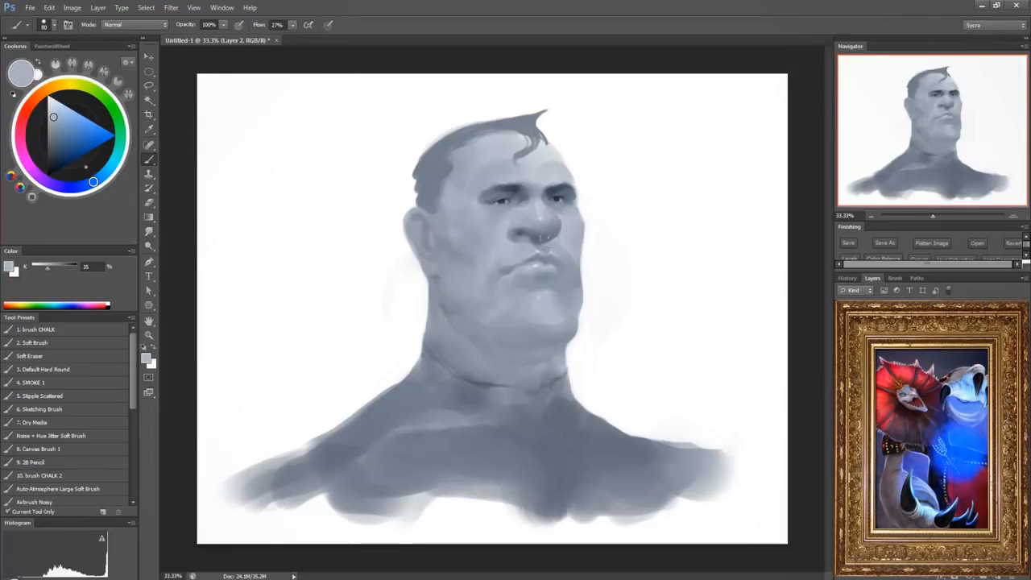
# Deepen the shadows under the lower lip and on the throat with a size 40 brush.
pyautogui.press('[')
pyautogui.press('[')
pyautogui.press('[')
pyautogui.press('[')
pyautogui.moveTo(557, 267)
pyautogui.mouseDown()
pyautogui.moveTo(540, 258)
pyautogui.moveTo(512, 266)
pyautogui.moveTo(546, 278)
pyautogui.mouseUp()
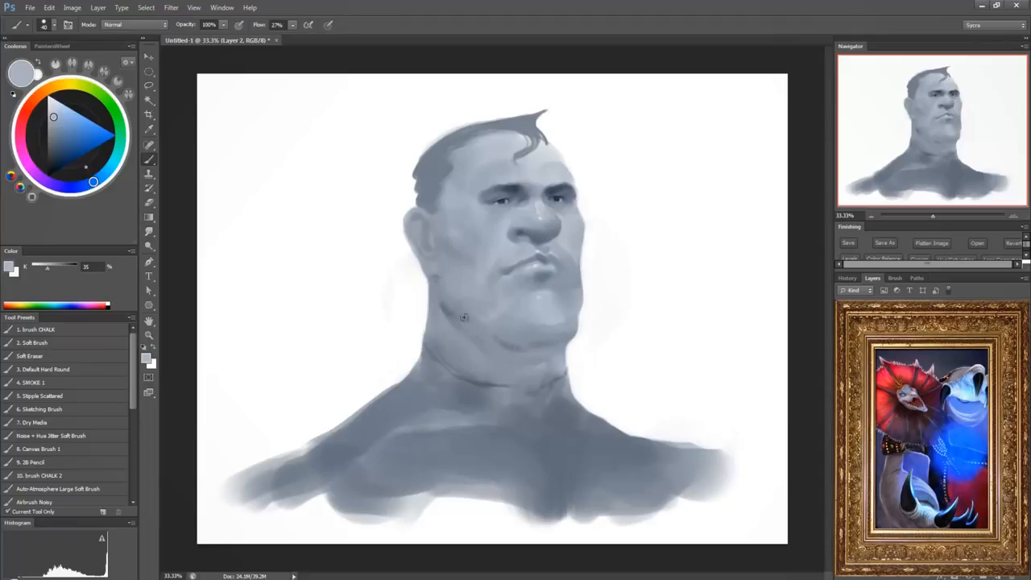
pyautogui.moveTo(546, 414); pyautogui.dragTo(543, 435)
pyautogui.moveTo(486, 393); pyautogui.dragTo(503, 403)
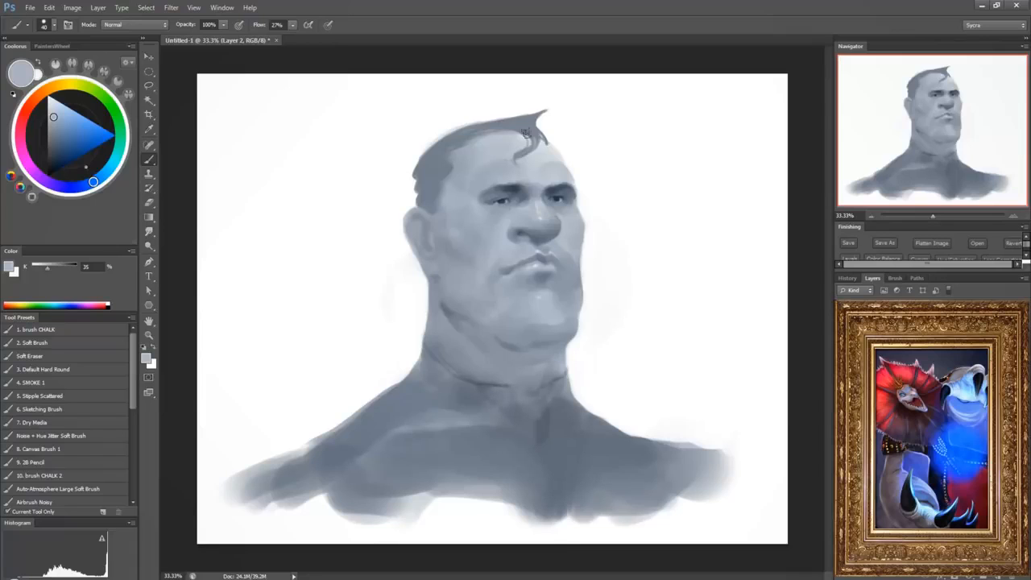
# Add a new layer and paint a broad stroke of the eye's dark navy over the forelock with a size 400 brush.
pyautogui.moveTo(525, 131)
pyautogui.mouseDown()
pyautogui.moveTo(501, 127)
pyautogui.moveTo(507, 120)
pyautogui.moveTo(430, 191)
pyautogui.moveTo(437, 153)
pyautogui.mouseUp()
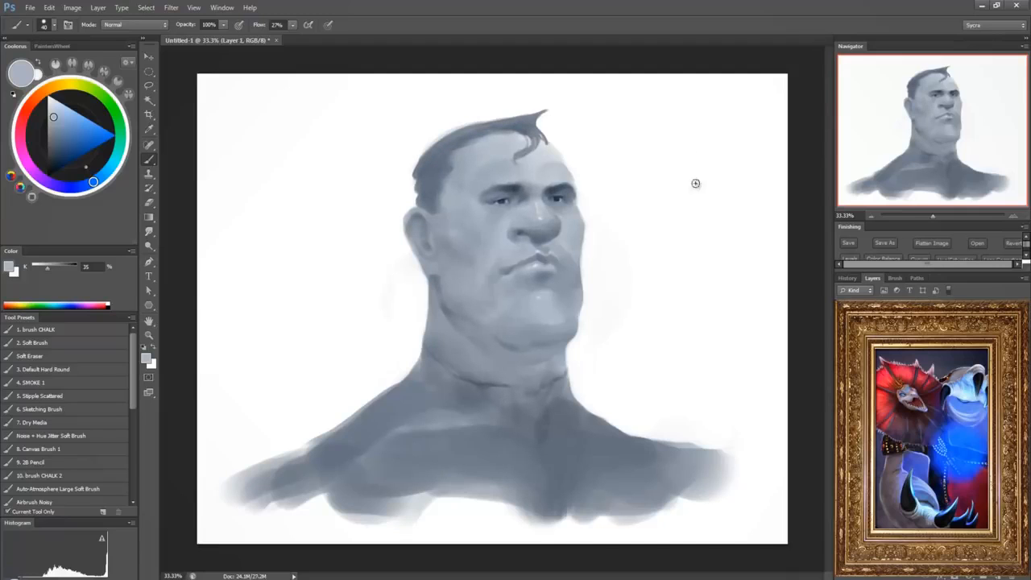
pyautogui.keyDown('alt'); pyautogui.click(558, 191); pyautogui.keyUp('alt')
pyautogui.click(999, 575)
pyautogui.press(']')
pyautogui.press(']')
pyautogui.press(']')
pyautogui.press(']')
pyautogui.press(']')
pyautogui.press(']')
pyautogui.press(']')
pyautogui.press(']')
pyautogui.press(']')
pyautogui.press(']')
pyautogui.press(']')
pyautogui.press(']')
pyautogui.press(']')
pyautogui.press(']')
pyautogui.press(']')
pyautogui.press(']')
pyautogui.press(']')
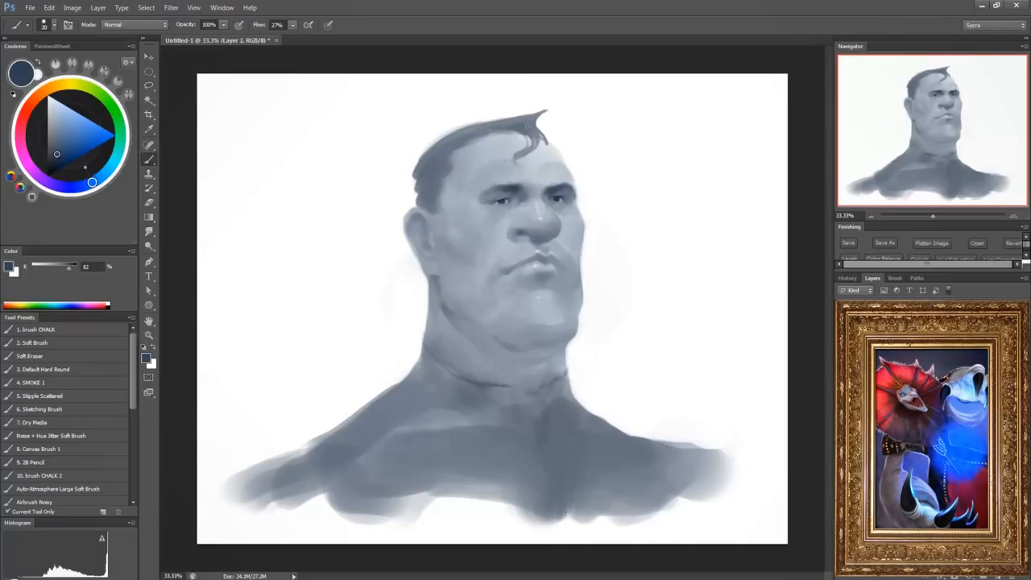
pyautogui.moveTo(561, 102)
pyautogui.mouseDown()
pyautogui.moveTo(583, 115)
pyautogui.moveTo(558, 147)
pyautogui.moveTo(499, 129)
pyautogui.mouseUp()
# Outline the forelock with the Lasso tool and delete the navy paint outside its shape.
pyautogui.press('l')
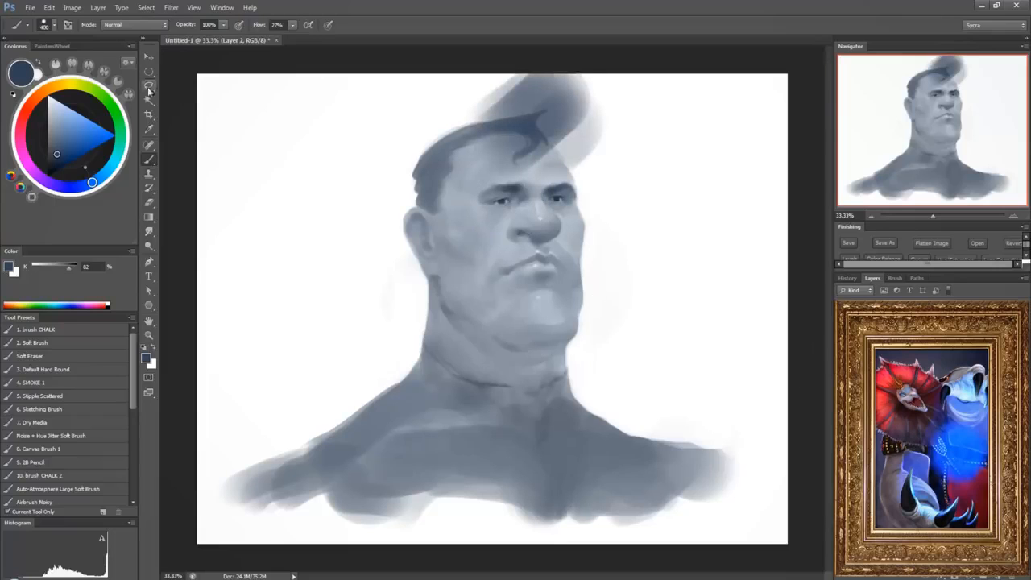
pyautogui.hotkey('ctrl', 'shift', 'd')
pyautogui.hotkey('ctrl', 'shift', 'i')
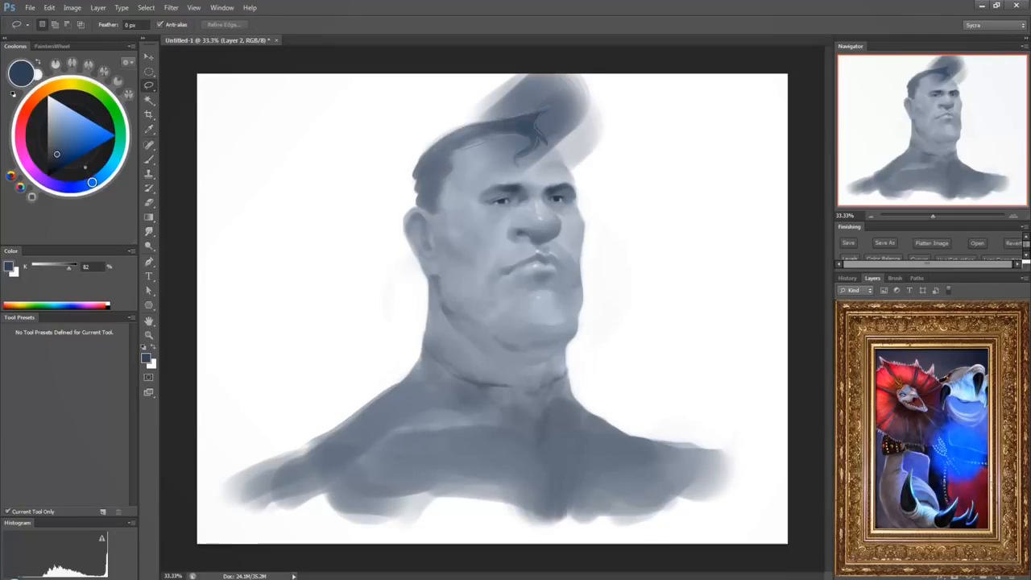
pyautogui.press('Delete')
pyautogui.hotkey('ctrl', 'd')
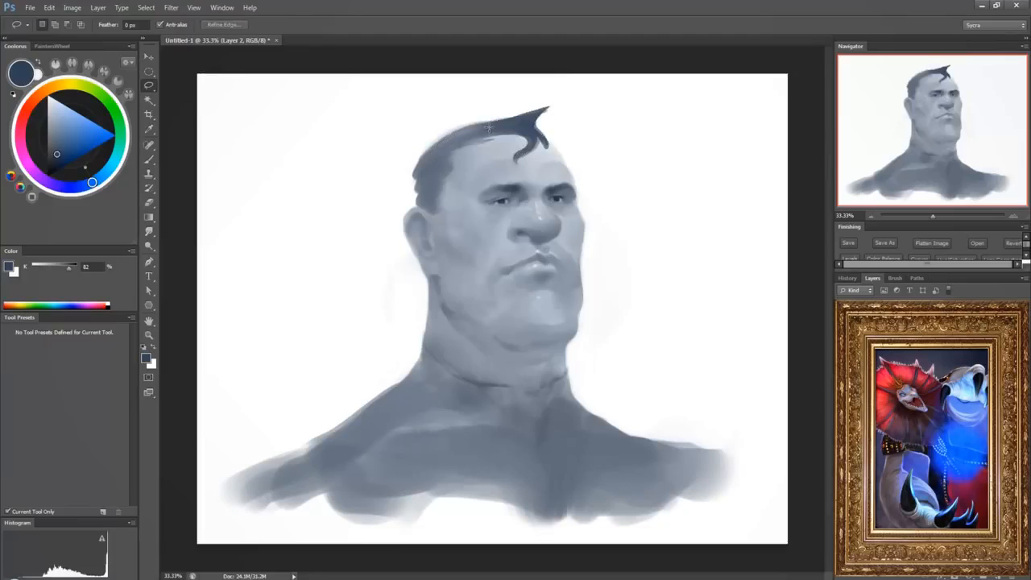
# Darken the hair from the hairline down to the sideburn with a size 50 brush and navy sampled from the hair.
pyautogui.press('b')
pyautogui.keyDown('alt'); pyautogui.click(508, 128); pyautogui.keyUp('alt')
pyautogui.moveTo(497, 129)
pyautogui.mouseDown()
pyautogui.moveTo(414, 178)
pyautogui.moveTo(427, 211)
pyautogui.mouseUp()
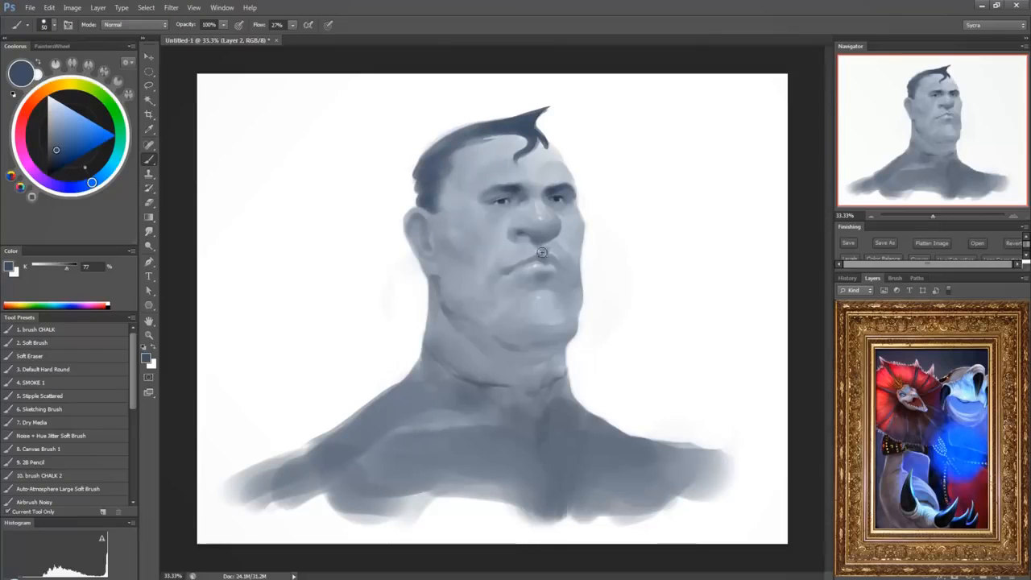
# Refine the mouth corner beside the broad cheek with a smaller brush and greys sampled from the surrounding skin.
pyautogui.press('[')
pyautogui.press('[')
pyautogui.keyDown('alt'); pyautogui.click(505, 259); pyautogui.keyUp('alt')
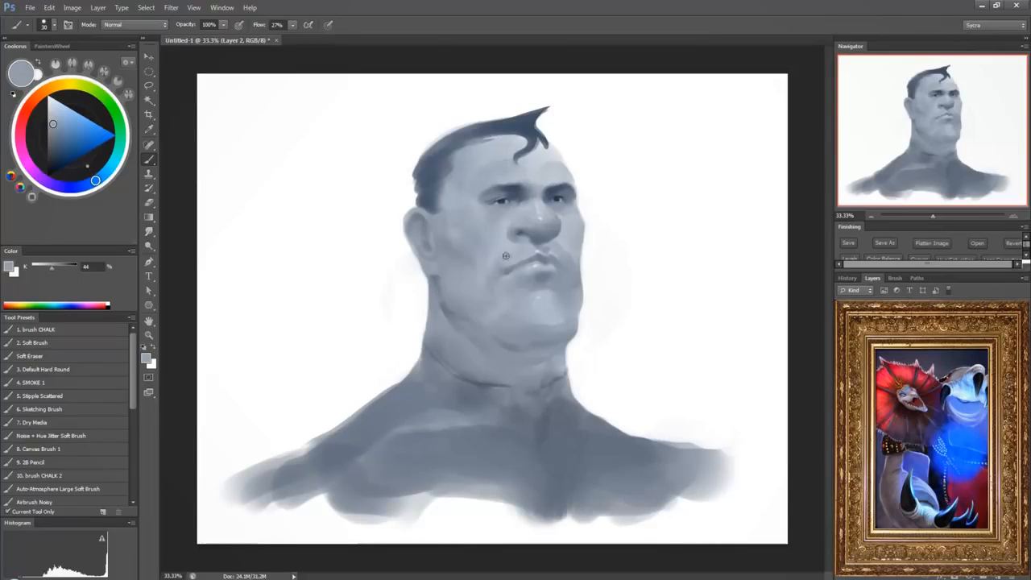
pyautogui.keyDown('alt'); pyautogui.click(509, 267); pyautogui.keyUp('alt')
pyautogui.moveTo(514, 264); pyautogui.dragTo(508, 264)
pyautogui.keyDown('alt'); pyautogui.click(506, 262); pyautogui.keyUp('alt')
pyautogui.keyDown('alt'); pyautogui.click(506, 266); pyautogui.keyUp('alt')
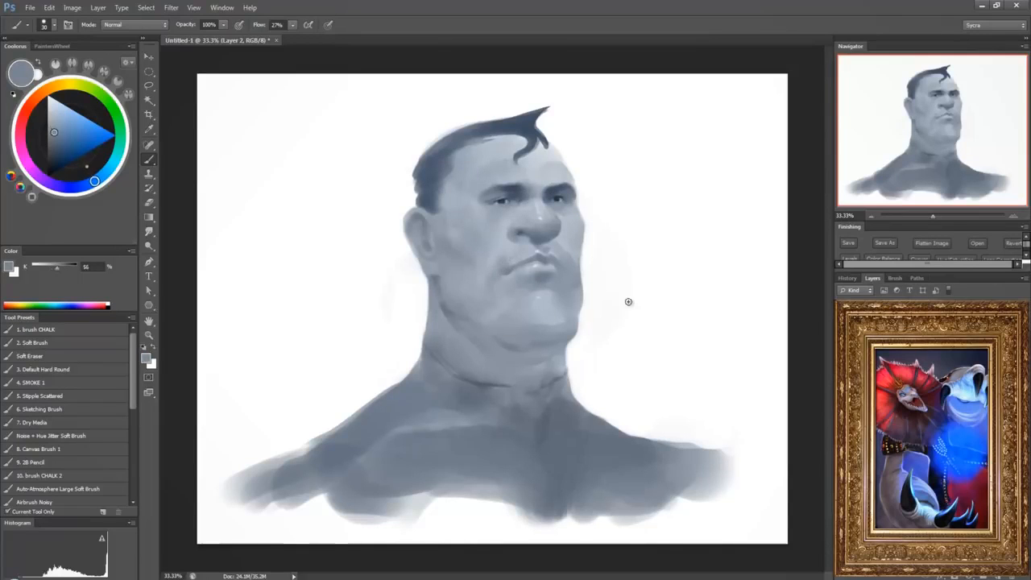
pyautogui.keyDown('alt'); pyautogui.click(510, 264); pyautogui.keyUp('alt')
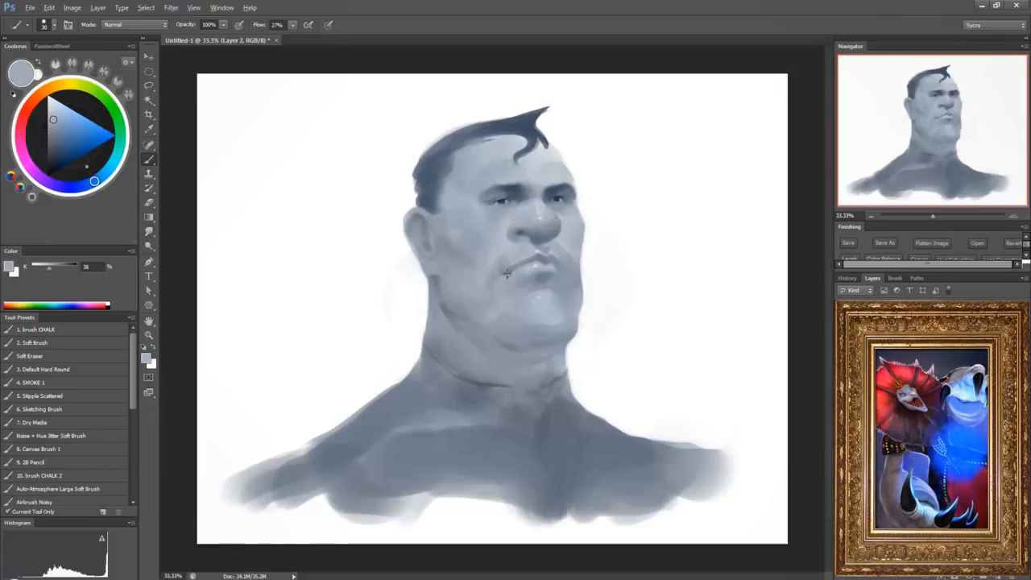
pyautogui.keyDown('alt'); pyautogui.click(507, 275); pyautogui.keyUp('alt')
pyautogui.moveTo(508, 275)
pyautogui.mouseDown()
pyautogui.moveTo(466, 457)
pyautogui.moveTo(508, 278)
pyautogui.mouseUp()
pyautogui.keyDown('alt'); pyautogui.click(504, 288); pyautogui.keyUp('alt')
pyautogui.keyDown('alt'); pyautogui.click(502, 273); pyautogui.keyUp('alt')
pyautogui.keyDown('alt'); pyautogui.click(504, 288); pyautogui.keyUp('alt')
pyautogui.press('[')
pyautogui.press('[')
pyautogui.press('[')
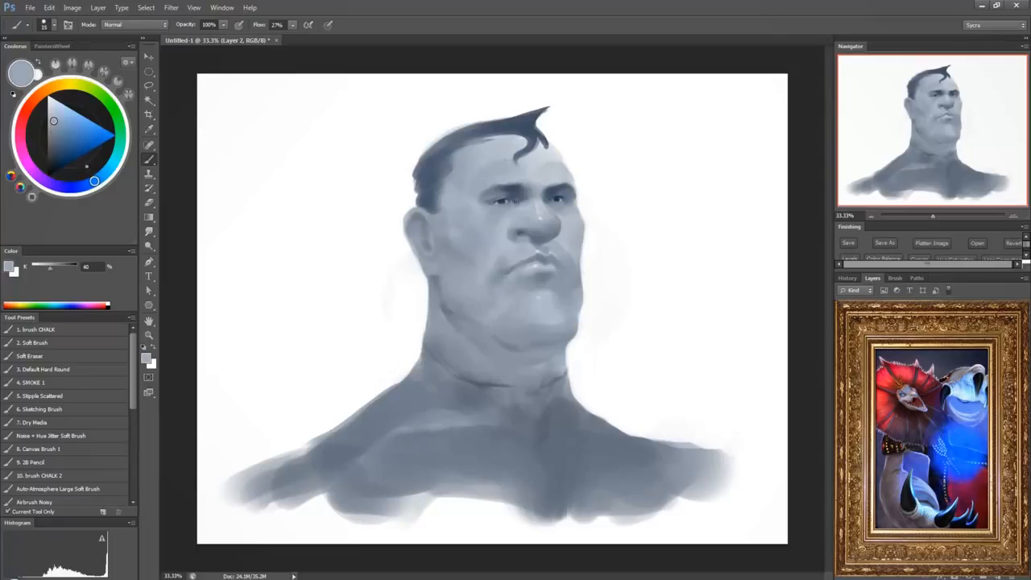
# Refine the eye and the underside of the nose with a size 15 brush and greys sampled nearby.
pyautogui.keyDown('alt'); pyautogui.click(513, 191); pyautogui.keyUp('alt')
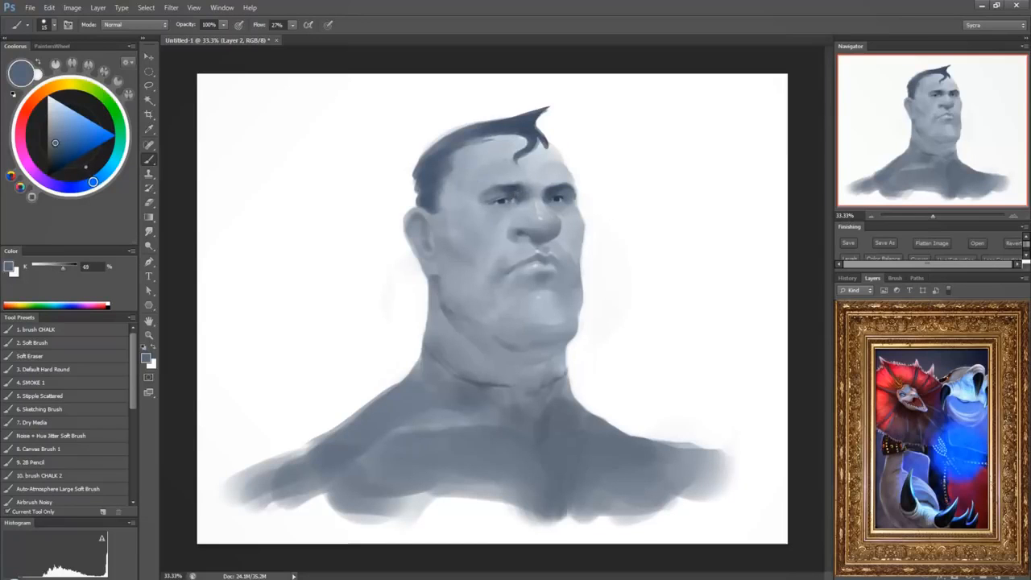
pyautogui.keyDown('alt'); pyautogui.click(503, 196); pyautogui.keyUp('alt')
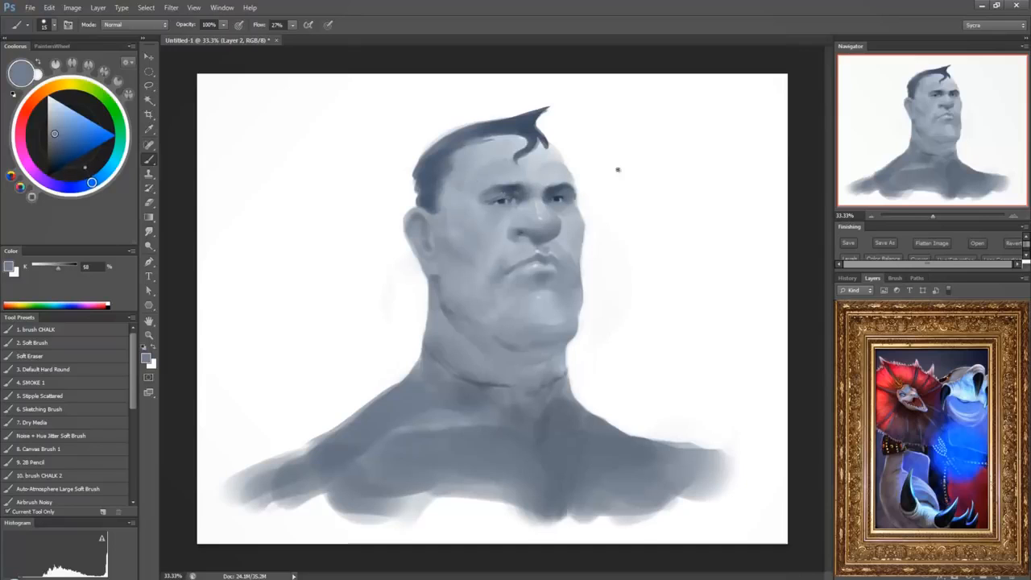
pyautogui.keyDown('alt'); pyautogui.click(522, 233); pyautogui.keyUp('alt')
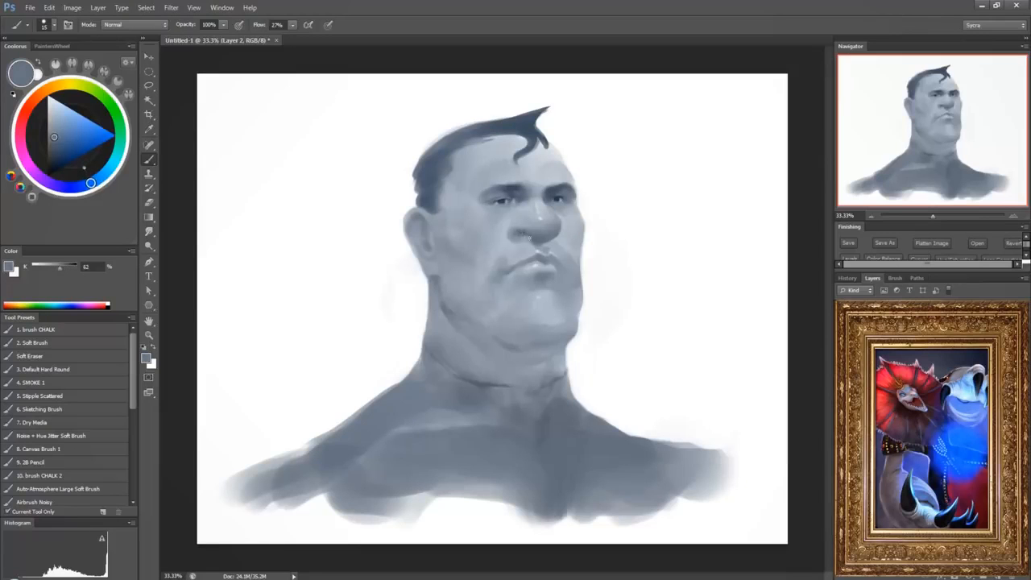
pyautogui.keyDown('alt'); pyautogui.click(522, 233); pyautogui.keyUp('alt')
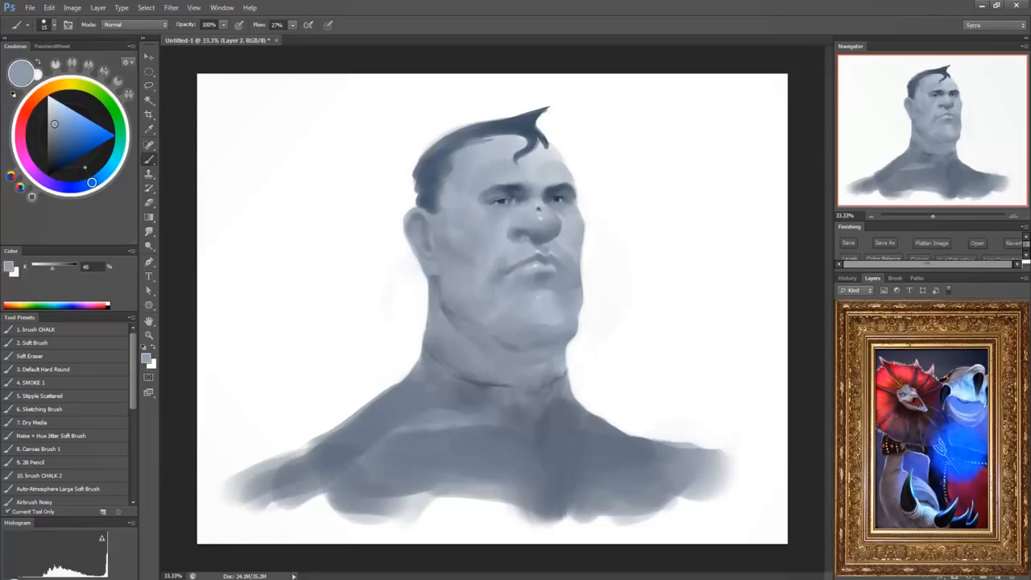
pyautogui.keyDown('alt'); pyautogui.click(538, 233); pyautogui.keyUp('alt')
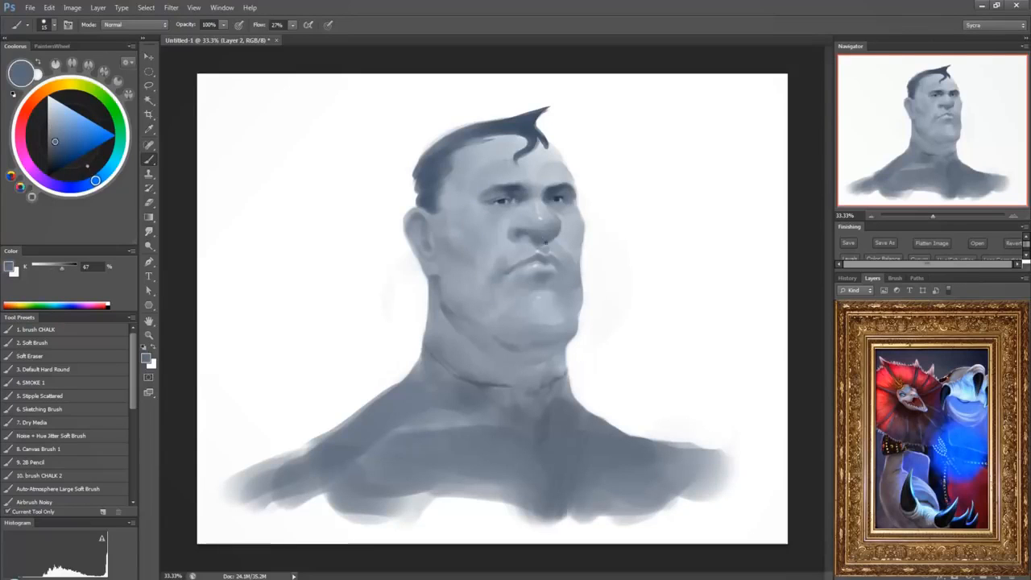
# Define the area under the nose and both lips with light and mid greys sampled around the mouth.
pyautogui.keyDown('alt'); pyautogui.click(549, 243); pyautogui.keyUp('alt')
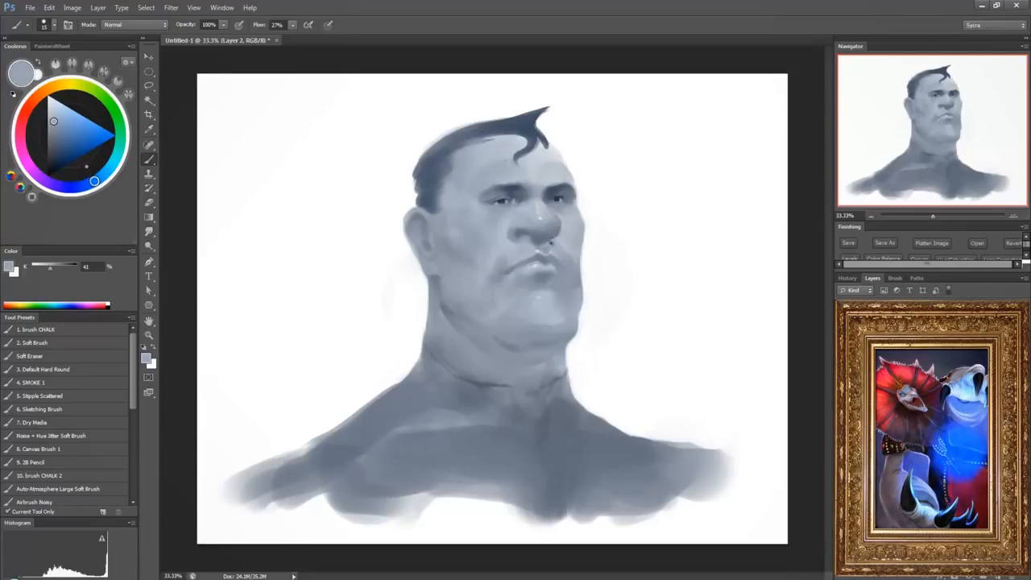
pyautogui.keyDown('alt'); pyautogui.click(552, 252); pyautogui.keyUp('alt')
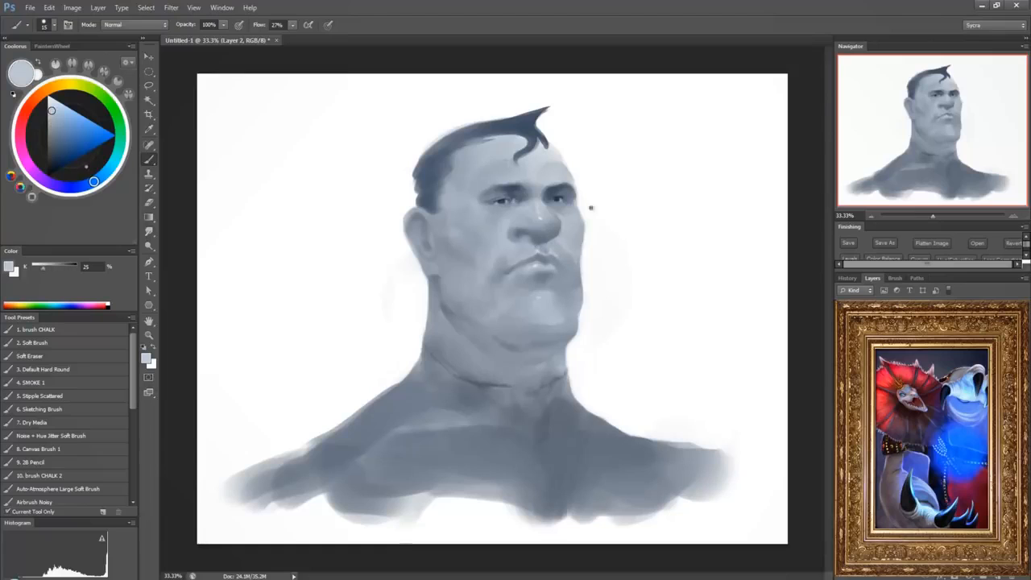
pyautogui.keyDown('alt'); pyautogui.click(549, 264); pyautogui.keyUp('alt')
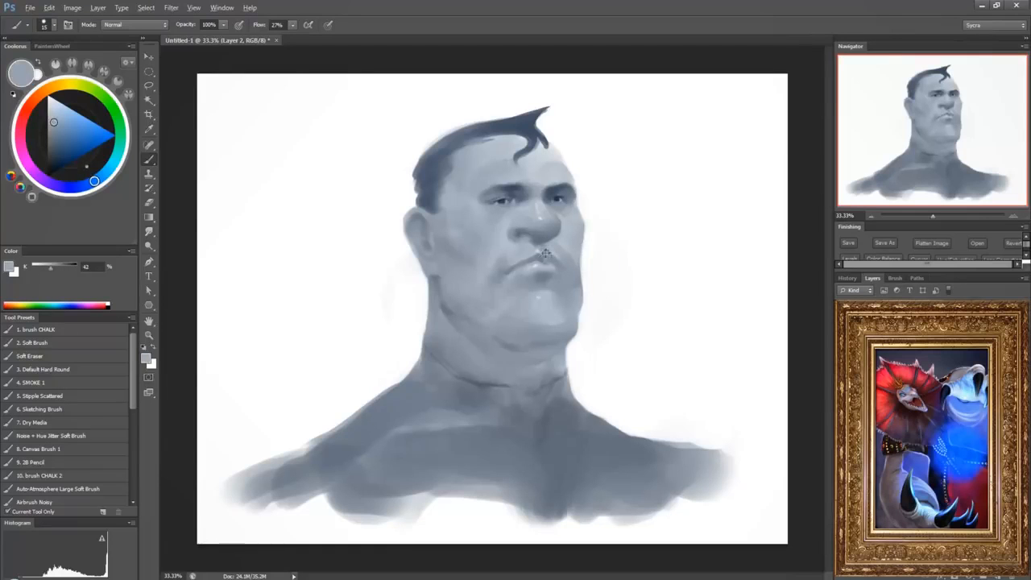
pyautogui.keyDown('alt'); pyautogui.click(549, 256); pyautogui.keyUp('alt')
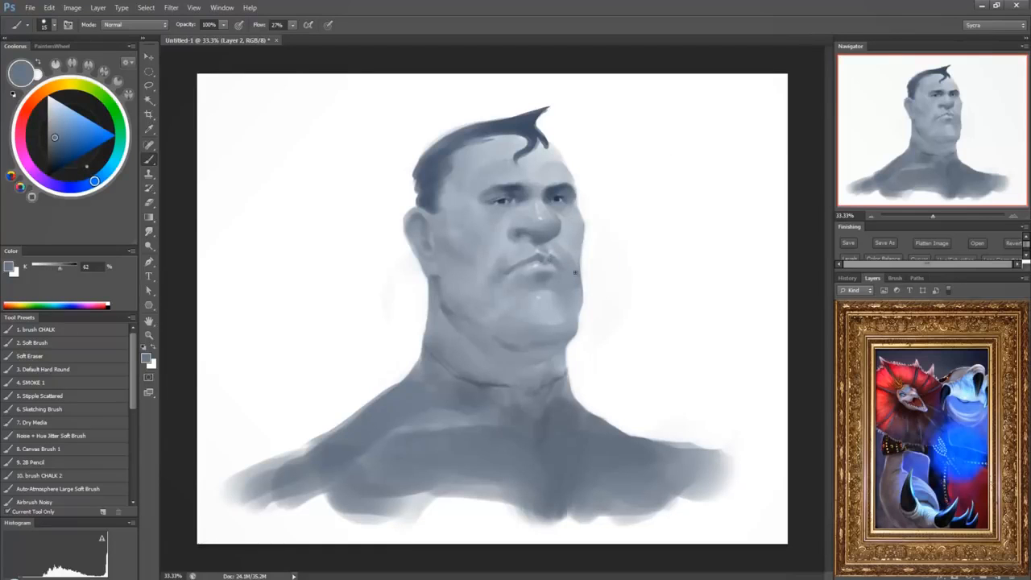
pyautogui.keyDown('alt'); pyautogui.click(548, 260); pyautogui.keyUp('alt')
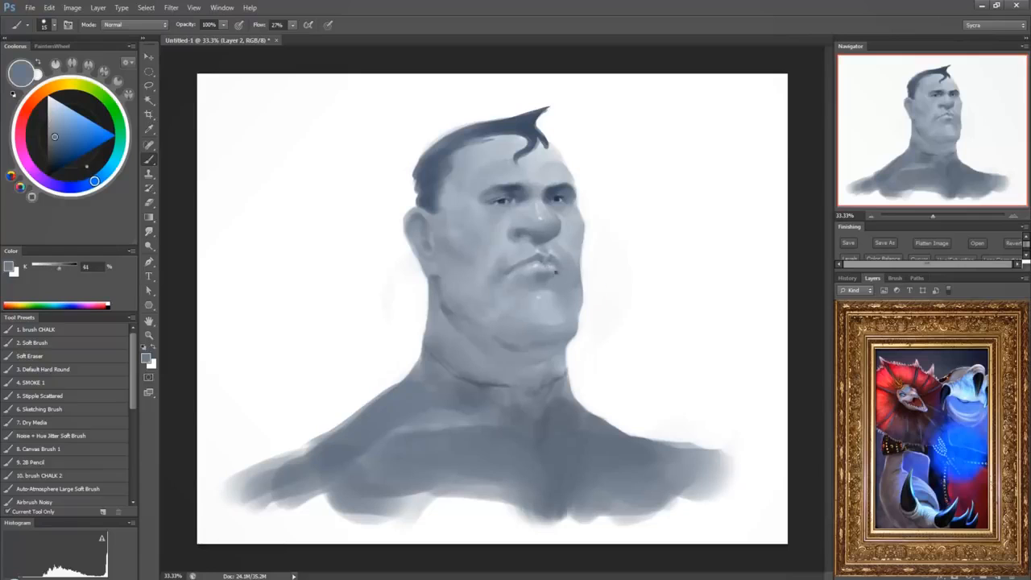
pyautogui.keyDown('alt'); pyautogui.click(554, 274); pyautogui.keyUp('alt')
pyautogui.keyDown('alt'); pyautogui.click(517, 281); pyautogui.keyUp('alt')
pyautogui.keyDown('alt'); pyautogui.click(548, 262); pyautogui.keyUp('alt')
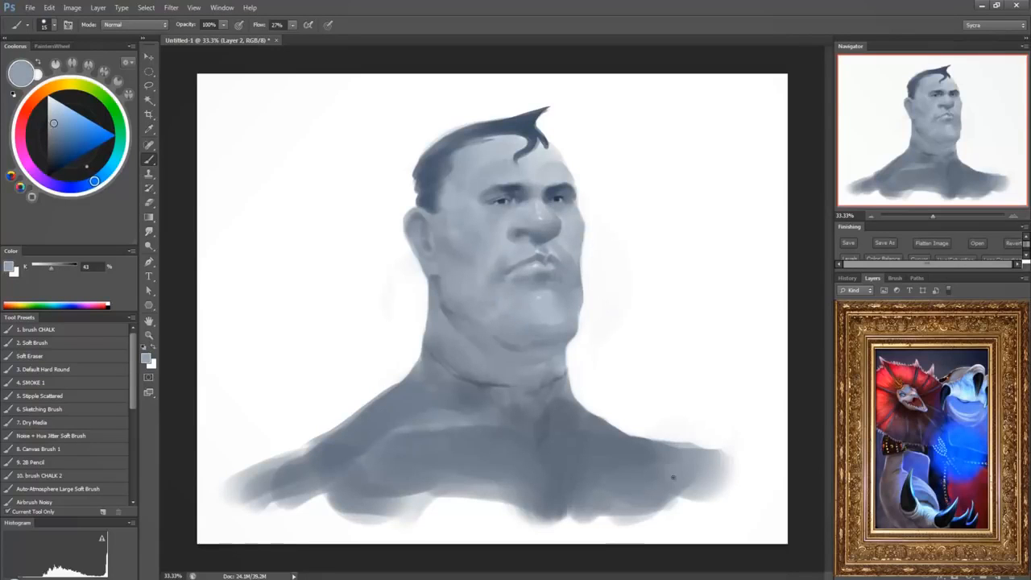
# Sharpen the collar line with the forelock's navy and refine the shadow under the chin with sampled greys.
pyautogui.keyDown('alt'); pyautogui.click(526, 129); pyautogui.keyUp('alt')
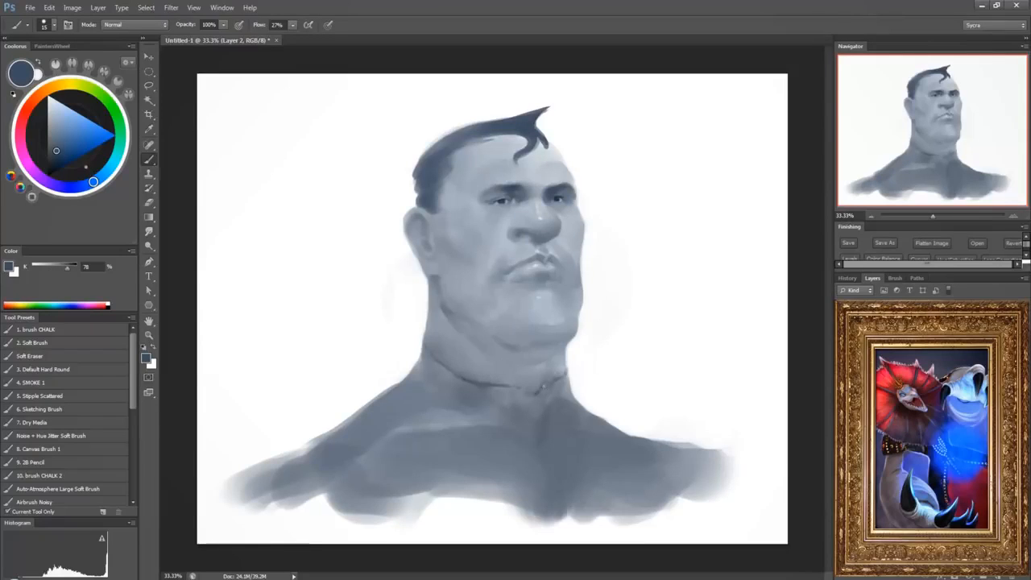
pyautogui.keyDown('alt'); pyautogui.click(506, 346); pyautogui.keyUp('alt')
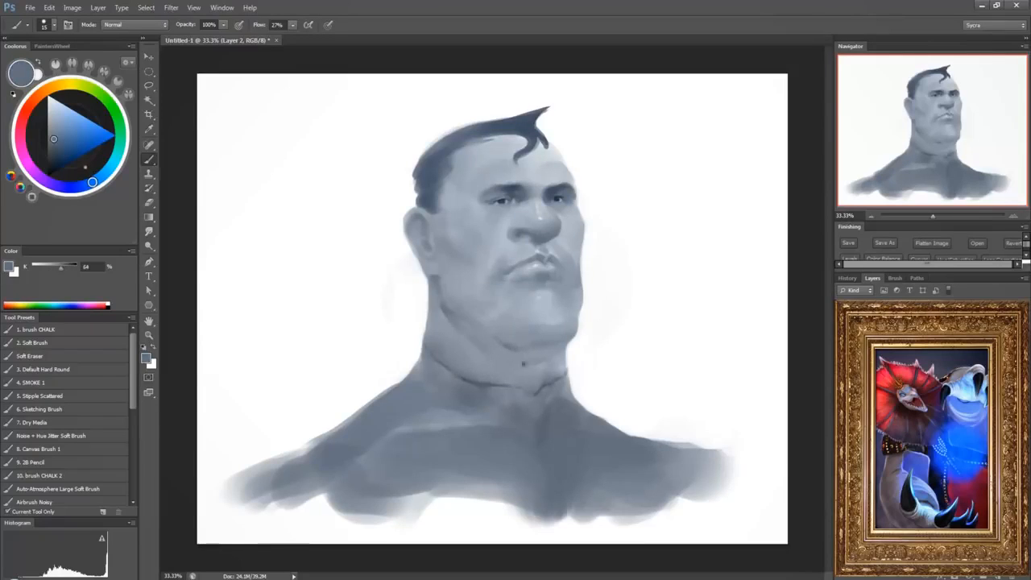
pyautogui.keyDown('alt'); pyautogui.click(523, 338); pyautogui.keyUp('alt')
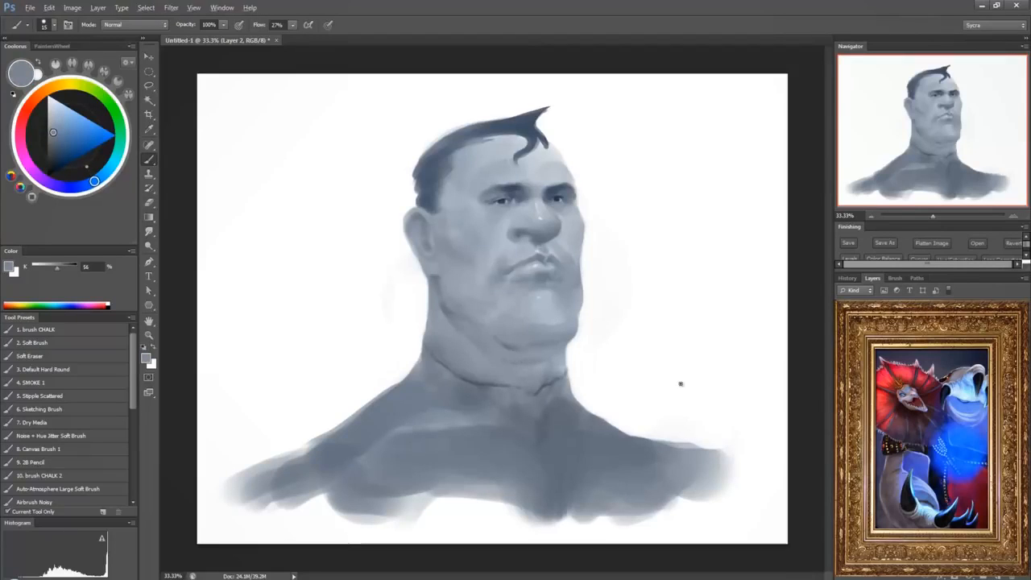
# Refine the ear's rim, inner folds and lobe with greys sampled from the ear.
pyautogui.keyDown('alt'); pyautogui.click(413, 228); pyautogui.keyUp('alt')
pyautogui.keyDown('alt'); pyautogui.click(415, 221); pyautogui.keyUp('alt')
pyautogui.keyDown('alt'); pyautogui.click(415, 223); pyautogui.keyUp('alt')
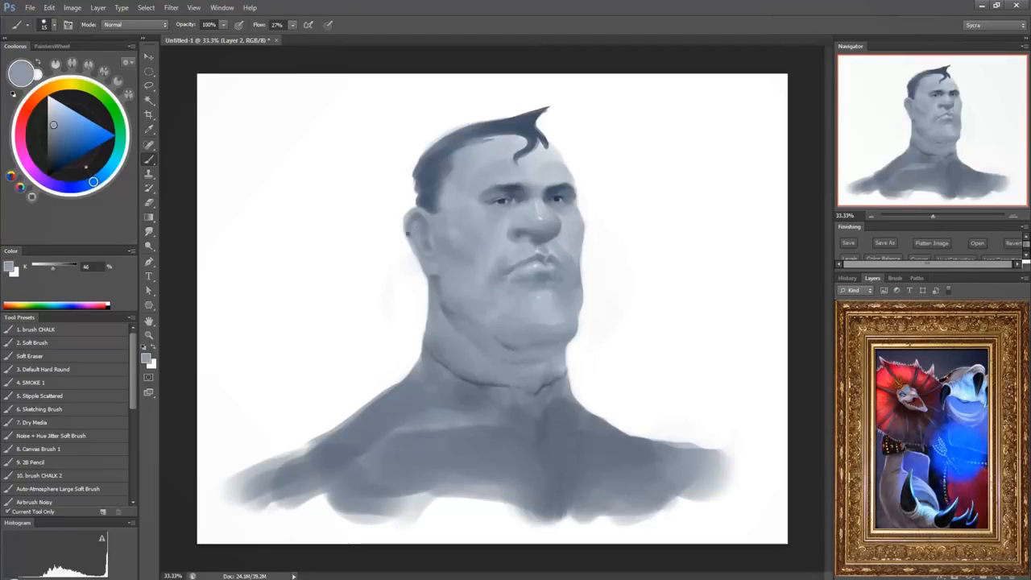
pyautogui.keyDown('alt'); pyautogui.click(417, 226); pyautogui.keyUp('alt')
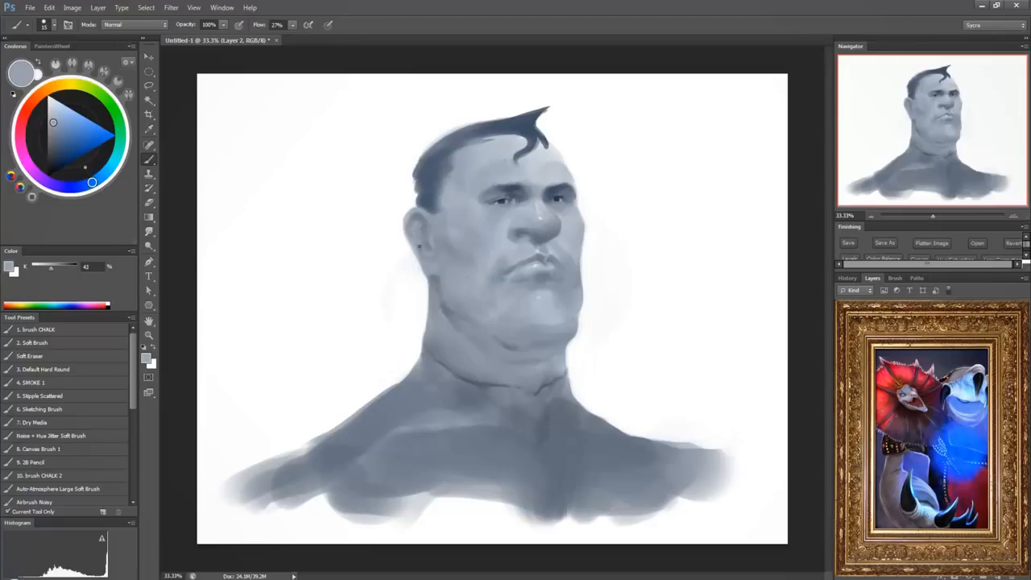
pyautogui.keyDown('alt'); pyautogui.click(410, 243); pyautogui.keyUp('alt')
pyautogui.keyDown('alt'); pyautogui.click(417, 245); pyautogui.keyUp('alt')
pyautogui.keyDown('alt'); pyautogui.click(422, 249); pyautogui.keyUp('alt')
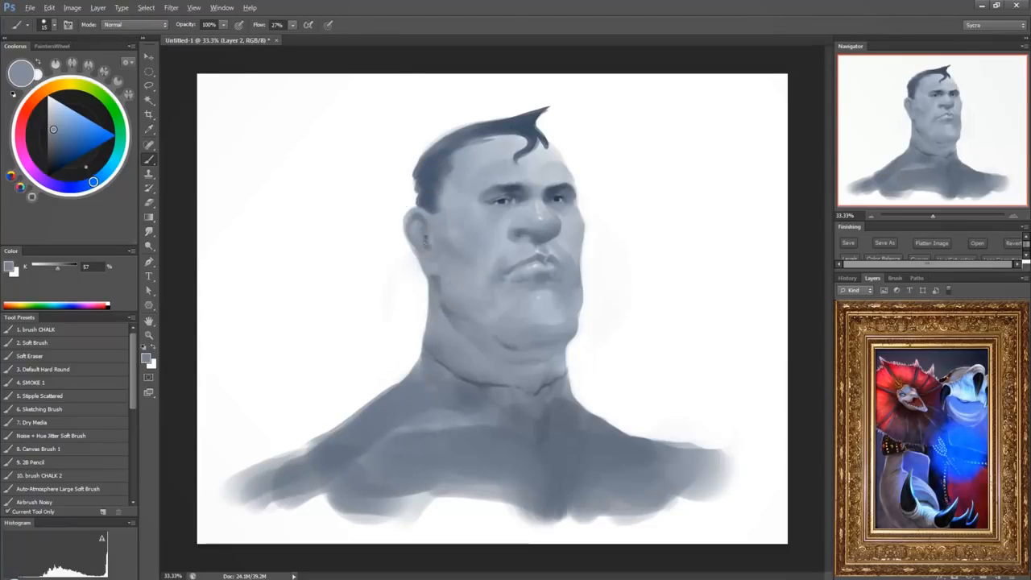
pyautogui.keyDown('alt'); pyautogui.click(424, 239); pyautogui.keyUp('alt')
pyautogui.keyDown('alt'); pyautogui.click(427, 246); pyautogui.keyUp('alt')
pyautogui.keyDown('alt'); pyautogui.click(427, 246); pyautogui.keyUp('alt')
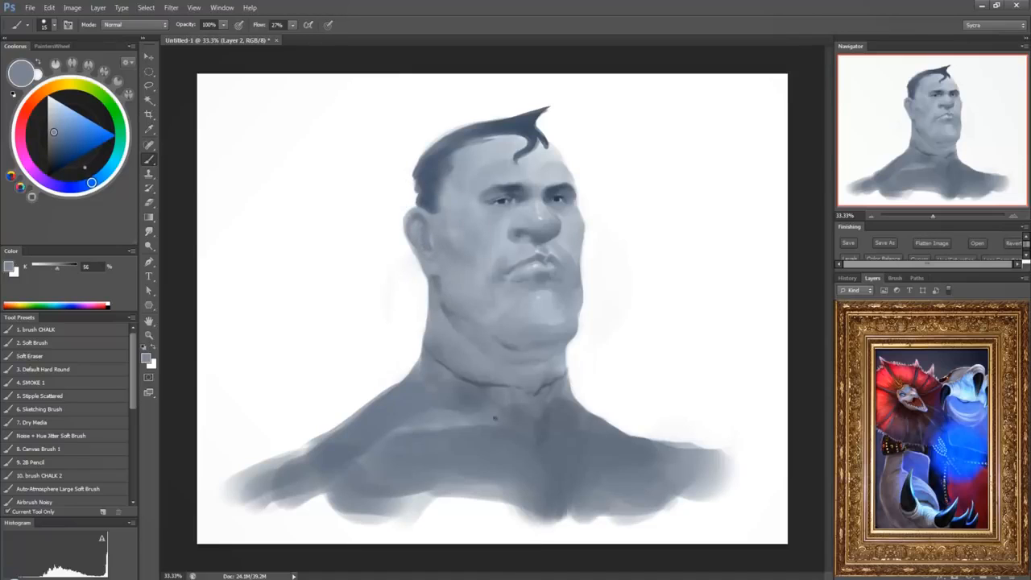
# Sketch an angular emblem outline across the chest with thin lines in light grey sampled from the forehead.
pyautogui.keyDown('alt'); pyautogui.click(510, 152); pyautogui.keyUp('alt')
pyautogui.moveTo(420, 483)
pyautogui.mouseDown()
pyautogui.moveTo(540, 459)
pyautogui.moveTo(617, 458)
pyautogui.moveTo(640, 471)
pyautogui.mouseUp()
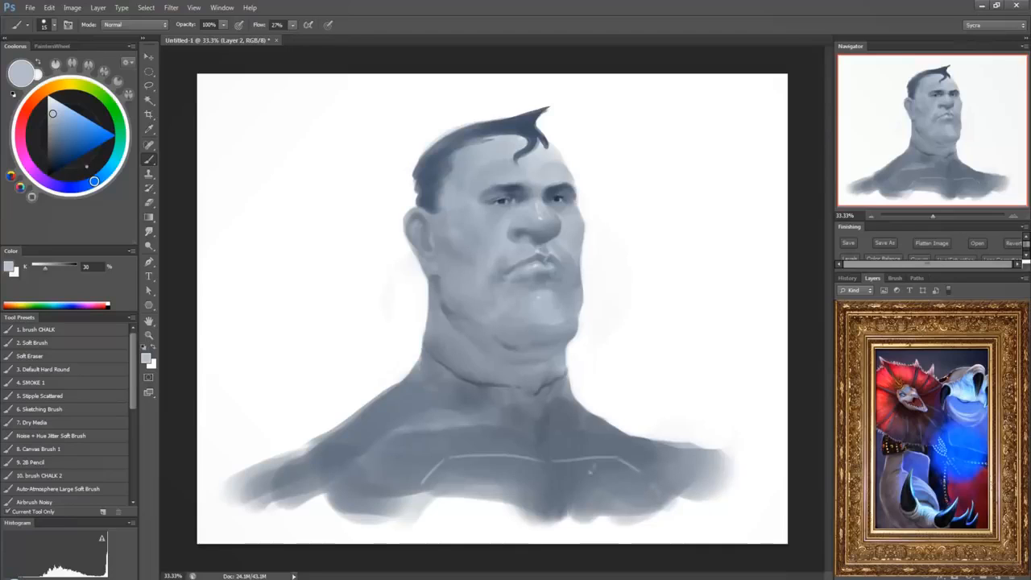
pyautogui.moveTo(594, 466); pyautogui.dragTo(565, 463)
pyautogui.moveTo(465, 461); pyautogui.dragTo(438, 486)
pyautogui.moveTo(642, 474); pyautogui.dragTo(659, 492)
pyautogui.moveTo(400, 493)
pyautogui.mouseDown()
pyautogui.moveTo(485, 454)
pyautogui.moveTo(436, 448)
pyautogui.moveTo(602, 448)
pyautogui.mouseUp()
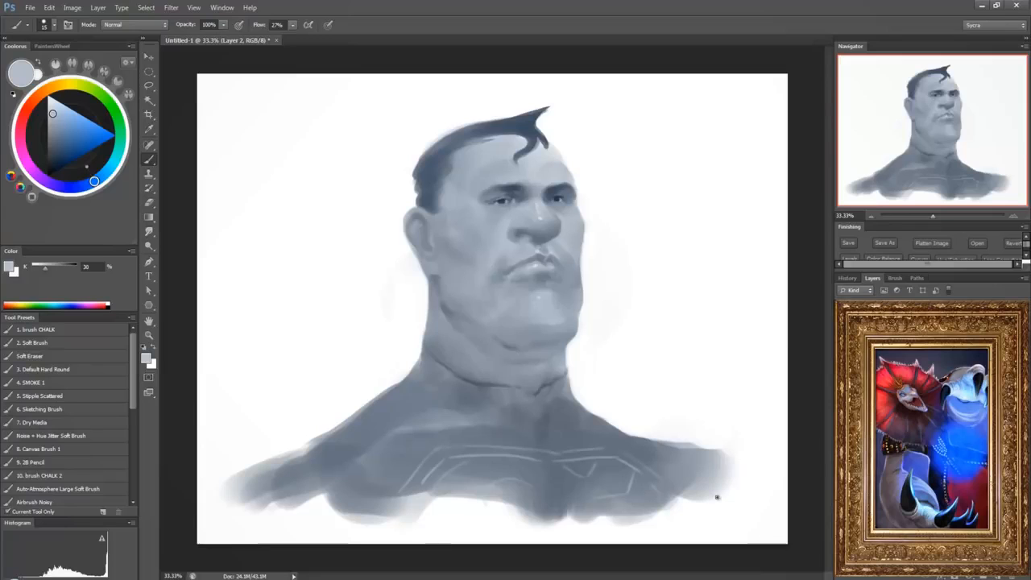
# Merge the layer down and shade the lower background with the Soft Brush preset at size 1300 in grey sampled from the chest.
pyautogui.hotkey('ctrl', 'e')
pyautogui.click(69, 344)
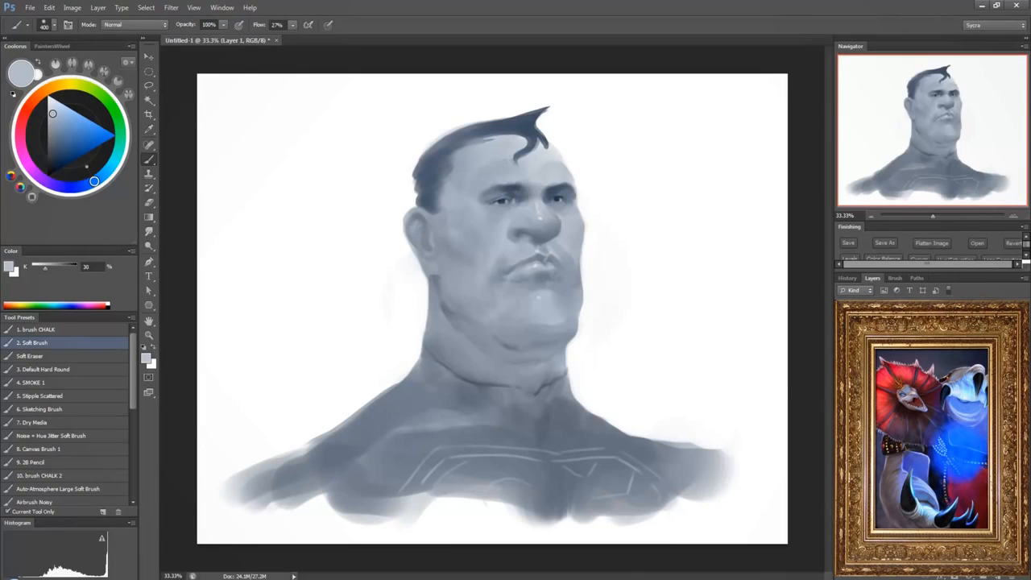
pyautogui.press(']')
pyautogui.press(']')
pyautogui.press(']')
pyautogui.press(']')
pyautogui.press(']')
pyautogui.press(']')
pyautogui.press(']')
pyautogui.press(']')
pyautogui.press(']')
pyautogui.keyDown('alt'); pyautogui.click(560, 441); pyautogui.keyUp('alt')
pyautogui.moveTo(785, 507)
pyautogui.mouseDown()
pyautogui.moveTo(576, 564)
pyautogui.moveTo(222, 491)
pyautogui.moveTo(701, 491)
pyautogui.moveTo(716, 451)
pyautogui.mouseUp()
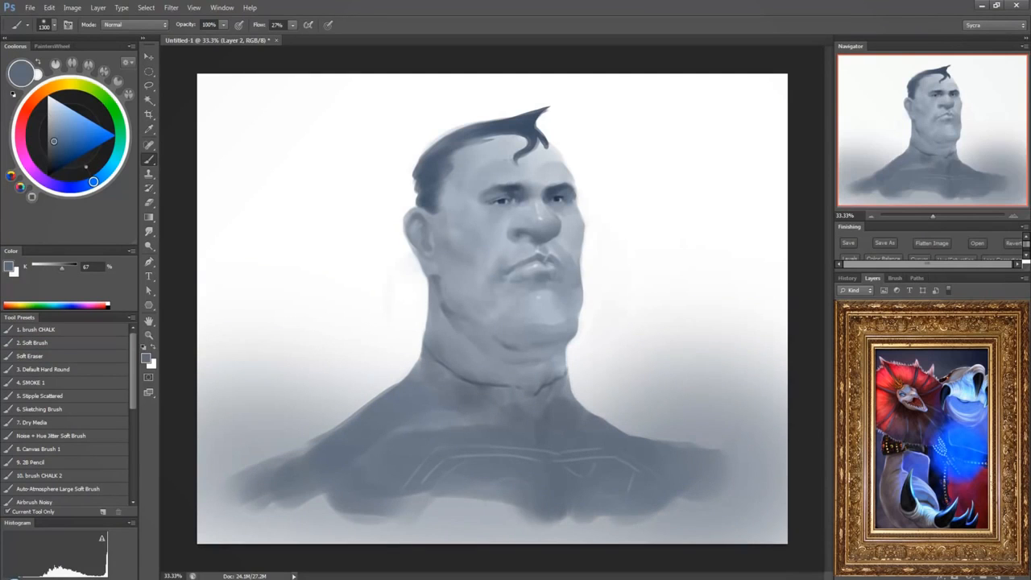
pyautogui.moveTo(793, 403); pyautogui.dragTo(793, 355)
pyautogui.moveTo(757, 527)
pyautogui.mouseDown()
pyautogui.moveTo(403, 563)
pyautogui.moveTo(214, 475)
pyautogui.moveTo(346, 560)
pyautogui.moveTo(685, 563)
pyautogui.mouseUp()
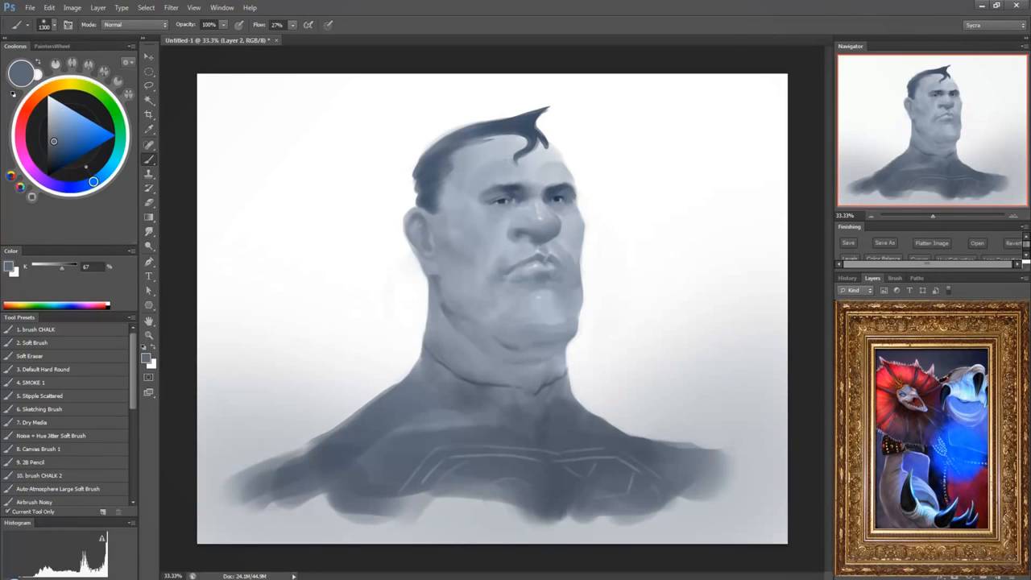
# Darken both sides and the lower corners of the background into a soft vignette with the same large brush.
pyautogui.moveTo(211, 346)
pyautogui.mouseDown()
pyautogui.moveTo(201, 274)
pyautogui.moveTo(241, 88)
pyautogui.mouseUp()
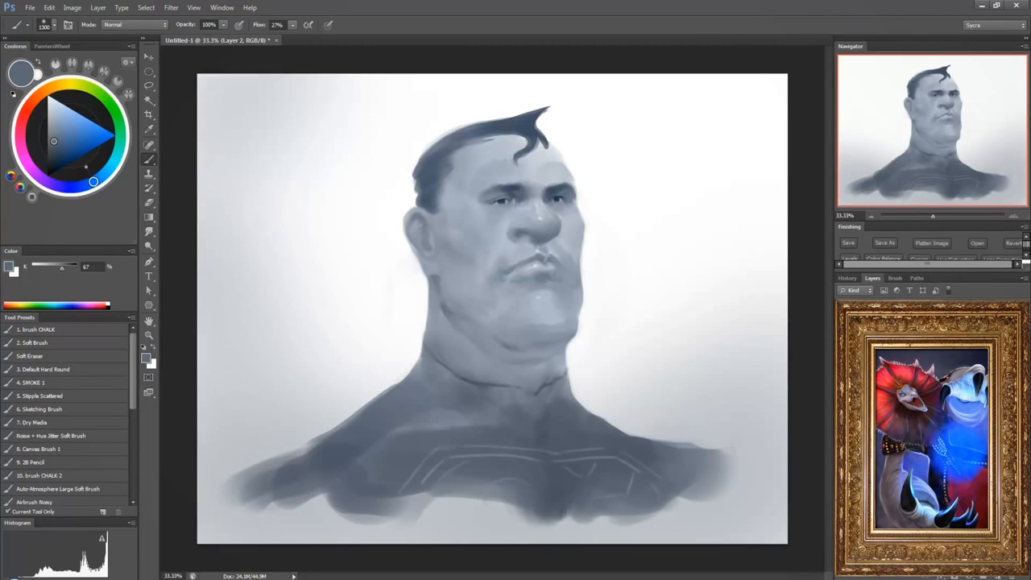
pyautogui.moveTo(744, 84)
pyautogui.mouseDown()
pyautogui.moveTo(780, 185)
pyautogui.moveTo(781, 306)
pyautogui.mouseUp()
pyautogui.moveTo(781, 467); pyautogui.dragTo(760, 536)
pyautogui.moveTo(238, 535); pyautogui.dragTo(208, 527)
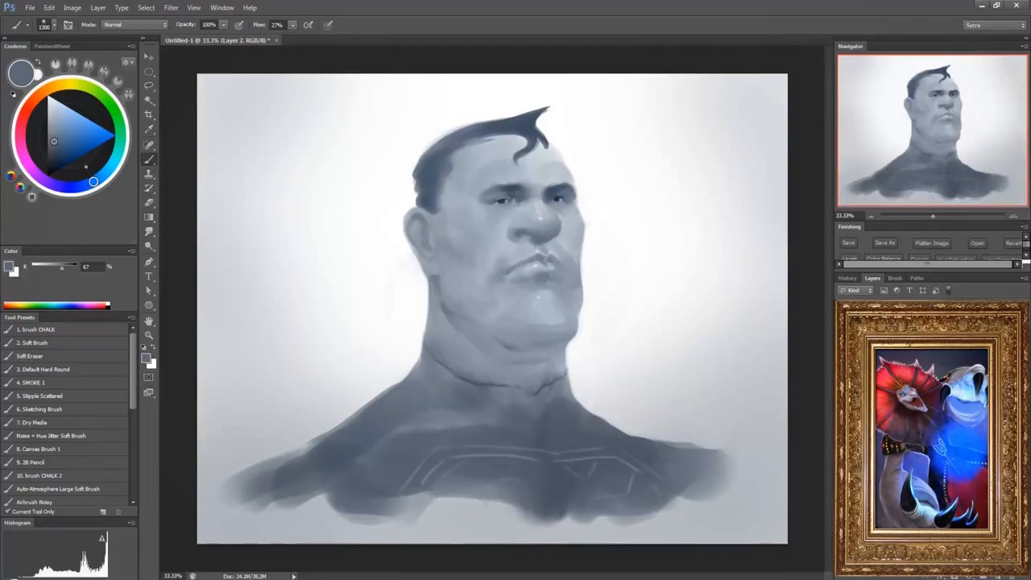
# Sketch a bulky standing figure's small head, sloping shoulders and outer arms on the blank page with the 2B Pencil preset at size 2.
pyautogui.press('[')
pyautogui.press('[')
pyautogui.press('[')
pyautogui.press('[')
pyautogui.press('[')
pyautogui.press('[')
pyautogui.press('[')
pyautogui.press('[')
pyautogui.press('[')
pyautogui.press('[')
pyautogui.press('[')
pyautogui.press('[')
pyautogui.press('[')
pyautogui.press('[')
pyautogui.press('[')
pyautogui.press('[')
pyautogui.press('[')
pyautogui.press('[')
pyautogui.press('[')
pyautogui.press('[')
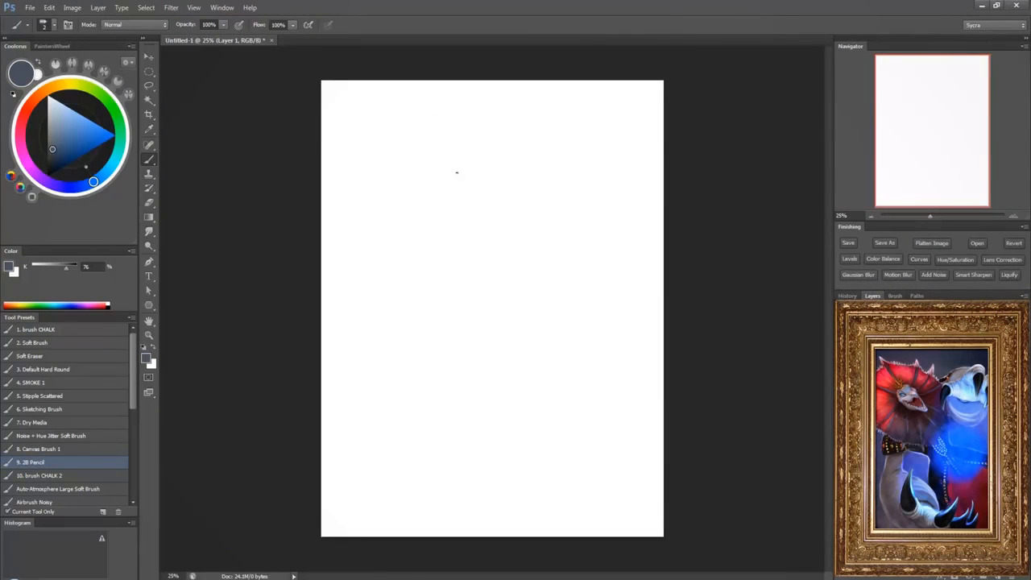
pyautogui.moveTo(456, 172)
pyautogui.mouseDown()
pyautogui.moveTo(433, 199)
pyautogui.moveTo(476, 190)
pyautogui.mouseUp()
pyautogui.moveTo(476, 190)
pyautogui.mouseDown()
pyautogui.moveTo(470, 208)
pyautogui.moveTo(481, 204)
pyautogui.mouseUp()
pyautogui.moveTo(470, 168); pyautogui.dragTo(500, 212)
pyautogui.moveTo(475, 169); pyautogui.dragTo(502, 251)
pyautogui.moveTo(429, 186); pyautogui.dragTo(422, 247)
pyautogui.moveTo(417, 206); pyautogui.dragTo(409, 243)
pyautogui.moveTo(435, 171); pyautogui.dragTo(419, 198)
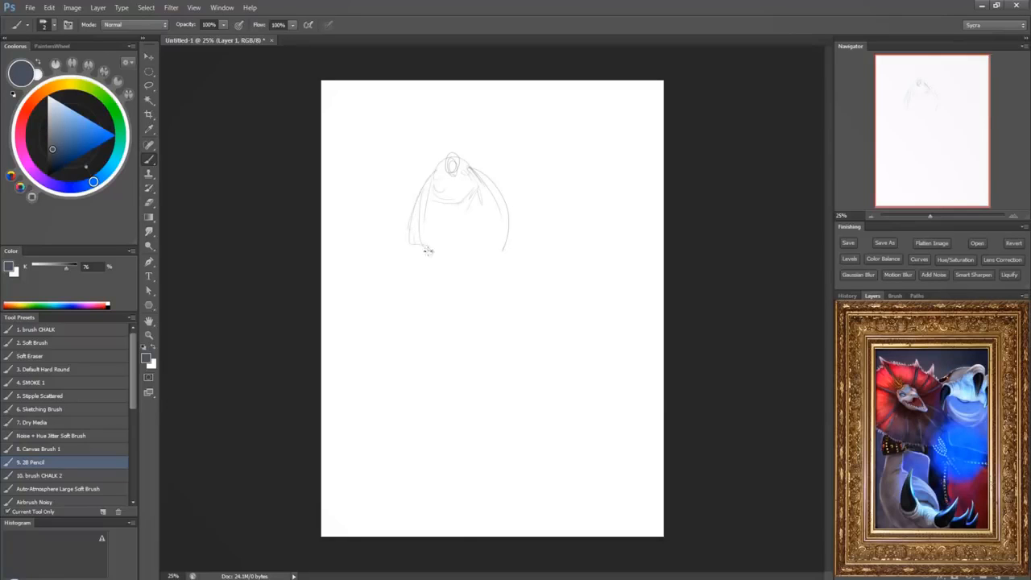
# Rough in the standing figure's hands, waist line, round thighs and thin lower legs with light pencil lines.
pyautogui.moveTo(426, 246); pyautogui.dragTo(432, 256)
pyautogui.moveTo(506, 232)
pyautogui.mouseDown()
pyautogui.moveTo(508, 194)
pyautogui.moveTo(490, 209)
pyautogui.moveTo(391, 216)
pyautogui.mouseUp()
pyautogui.moveTo(464, 225)
pyautogui.mouseDown()
pyautogui.moveTo(467, 261)
pyautogui.moveTo(430, 234)
pyautogui.moveTo(439, 239)
pyautogui.moveTo(427, 246)
pyautogui.moveTo(429, 227)
pyautogui.moveTo(456, 257)
pyautogui.mouseUp()
pyautogui.moveTo(432, 255)
pyautogui.mouseDown()
pyautogui.moveTo(437, 263)
pyautogui.moveTo(435, 255)
pyautogui.moveTo(492, 248)
pyautogui.moveTo(485, 253)
pyautogui.moveTo(492, 240)
pyautogui.moveTo(486, 299)
pyautogui.mouseUp()
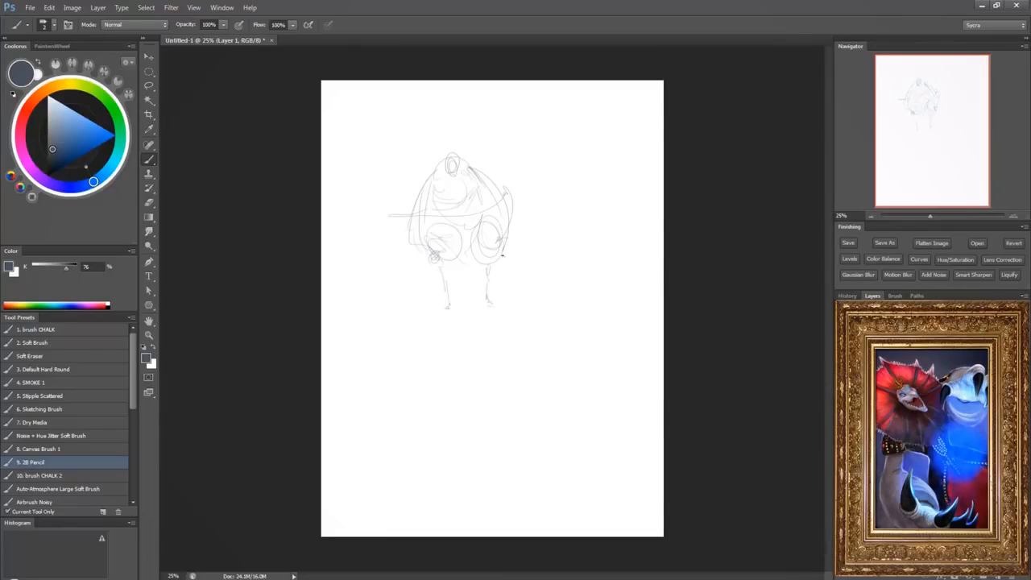
# Sketch a second figure in three-quarter view beside the first, with round head, barrel torso, shoulder and bent near arm.
pyautogui.moveTo(571, 161)
pyautogui.mouseDown()
pyautogui.moveTo(562, 148)
pyautogui.moveTo(540, 167)
pyautogui.moveTo(579, 157)
pyautogui.moveTo(575, 137)
pyautogui.moveTo(565, 143)
pyautogui.moveTo(581, 163)
pyautogui.mouseUp()
pyautogui.moveTo(535, 196); pyautogui.dragTo(591, 200)
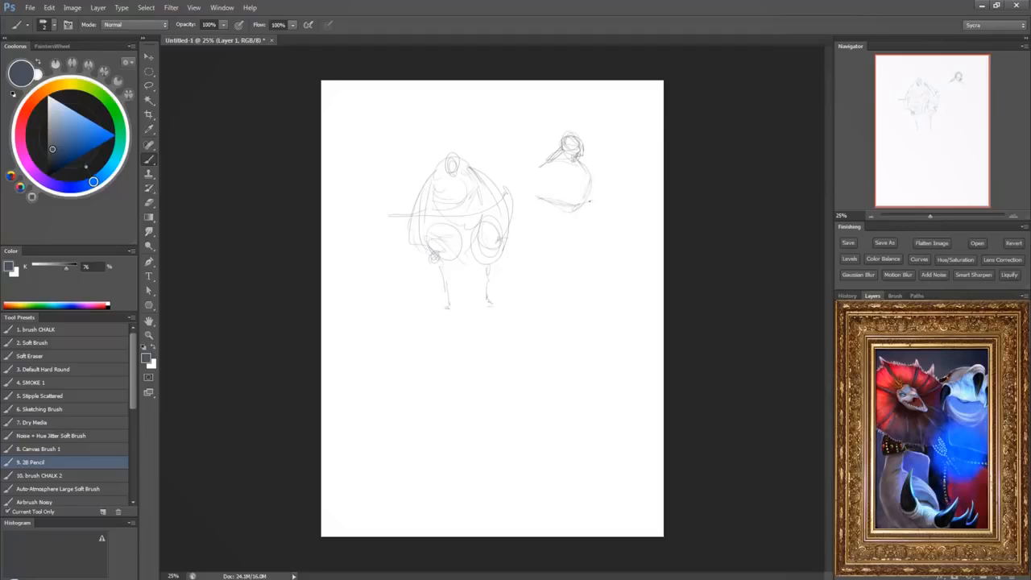
pyautogui.moveTo(527, 186)
pyautogui.mouseDown()
pyautogui.moveTo(556, 186)
pyautogui.moveTo(561, 198)
pyautogui.moveTo(550, 211)
pyautogui.moveTo(530, 179)
pyautogui.moveTo(550, 247)
pyautogui.mouseUp()
pyautogui.moveTo(545, 200)
pyautogui.mouseDown()
pyautogui.moveTo(553, 243)
pyautogui.moveTo(549, 210)
pyautogui.mouseUp()
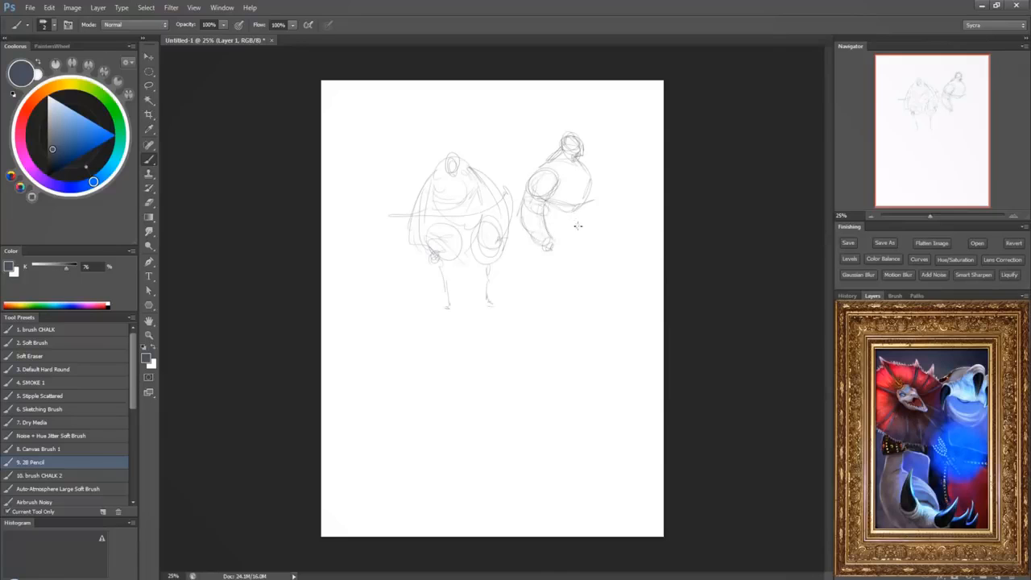
# Add the second figure's striding legs and raised far arm, plus a pole with a sack carried over the shoulder.
pyautogui.moveTo(575, 217)
pyautogui.mouseDown()
pyautogui.moveTo(580, 253)
pyautogui.moveTo(560, 245)
pyautogui.moveTo(572, 262)
pyautogui.moveTo(572, 297)
pyautogui.moveTo(571, 287)
pyautogui.moveTo(595, 304)
pyautogui.mouseUp()
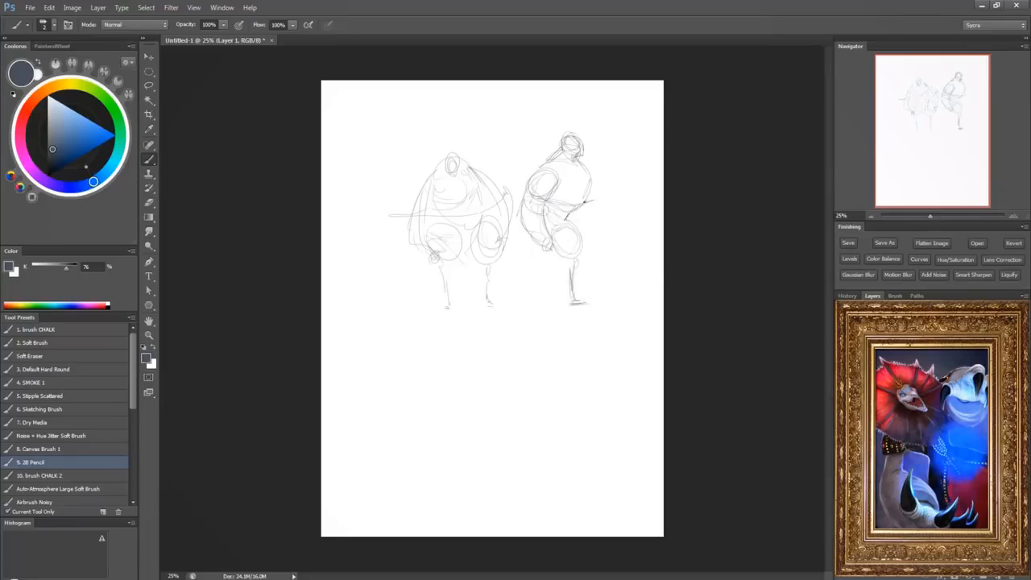
pyautogui.moveTo(580, 241); pyautogui.dragTo(572, 287)
pyautogui.moveTo(549, 247)
pyautogui.mouseDown()
pyautogui.moveTo(530, 275)
pyautogui.moveTo(535, 260)
pyautogui.moveTo(512, 279)
pyautogui.moveTo(506, 305)
pyautogui.mouseUp()
pyautogui.moveTo(602, 181)
pyautogui.mouseDown()
pyautogui.moveTo(575, 169)
pyautogui.moveTo(575, 182)
pyautogui.moveTo(607, 172)
pyautogui.moveTo(600, 202)
pyautogui.mouseUp()
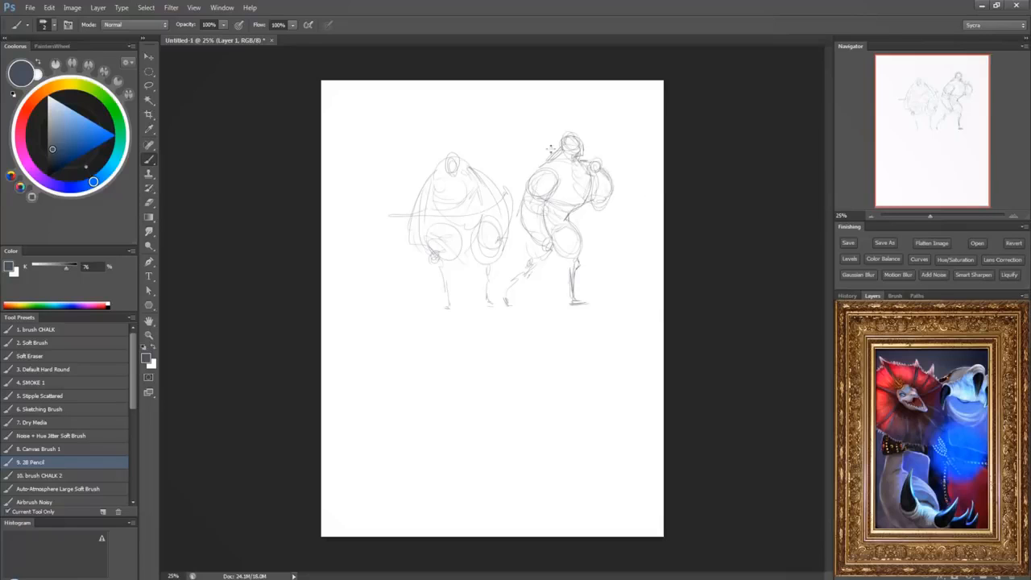
pyautogui.moveTo(546, 154)
pyautogui.mouseDown()
pyautogui.moveTo(499, 159)
pyautogui.moveTo(494, 173)
pyautogui.moveTo(518, 175)
pyautogui.moveTo(513, 162)
pyautogui.moveTo(495, 180)
pyautogui.moveTo(511, 165)
pyautogui.moveTo(527, 187)
pyautogui.mouseUp()
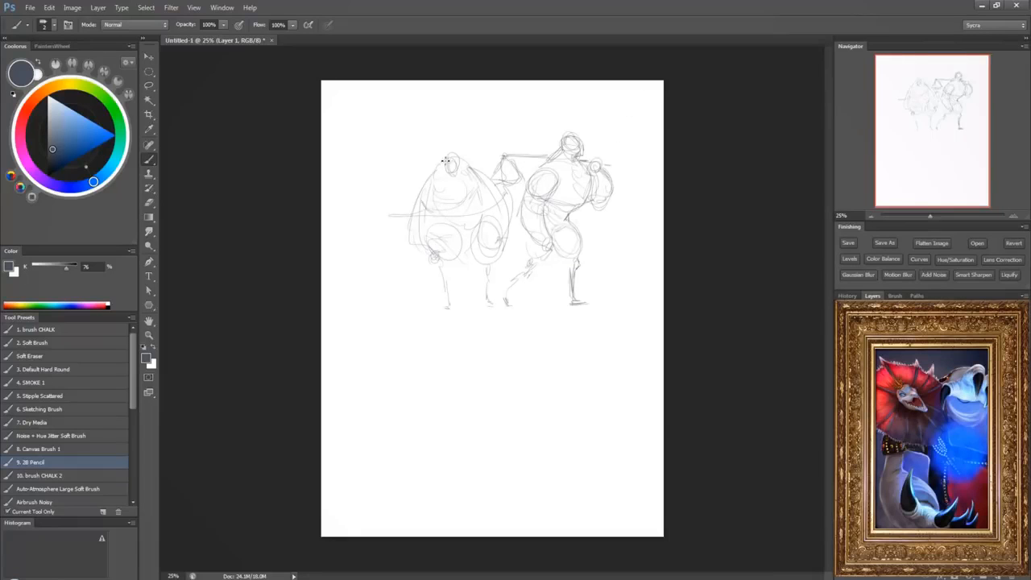
# Strengthen the standing figure's shoulder slopes and upper arms, and define the chest and waist lines.
pyautogui.moveTo(446, 161)
pyautogui.mouseDown()
pyautogui.moveTo(404, 200)
pyautogui.moveTo(407, 215)
pyautogui.mouseUp()
pyautogui.moveTo(488, 174)
pyautogui.mouseDown()
pyautogui.moveTo(510, 193)
pyautogui.moveTo(515, 219)
pyautogui.moveTo(497, 262)
pyautogui.mouseUp()
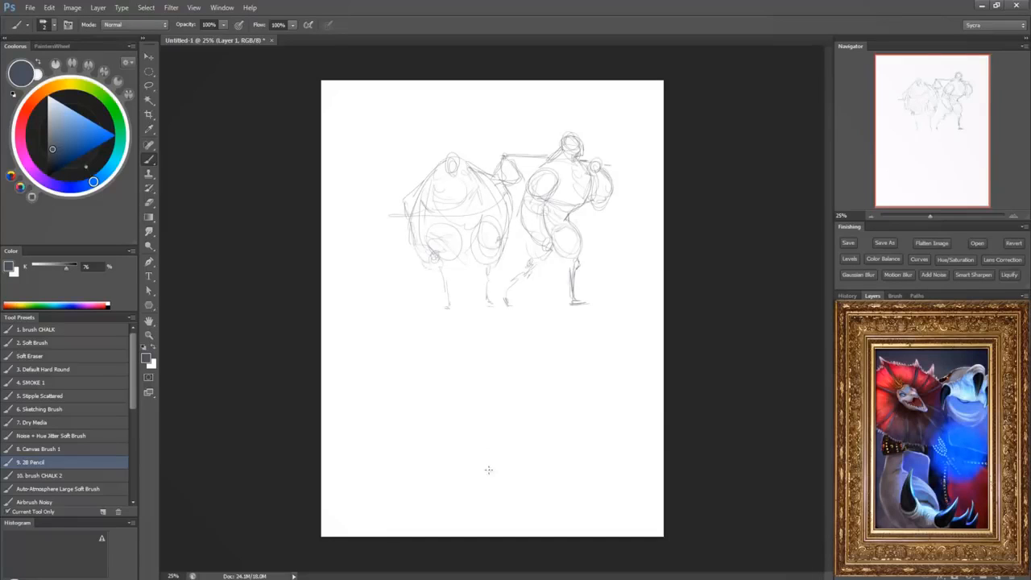
pyautogui.moveTo(424, 205); pyautogui.dragTo(435, 211)
pyautogui.moveTo(491, 193)
pyautogui.mouseDown()
pyautogui.moveTo(470, 213)
pyautogui.moveTo(448, 214)
pyautogui.moveTo(457, 210)
pyautogui.moveTo(448, 184)
pyautogui.moveTo(480, 181)
pyautogui.moveTo(490, 191)
pyautogui.moveTo(426, 182)
pyautogui.moveTo(405, 208)
pyautogui.moveTo(419, 217)
pyautogui.moveTo(425, 204)
pyautogui.moveTo(501, 208)
pyautogui.moveTo(508, 197)
pyautogui.mouseUp()
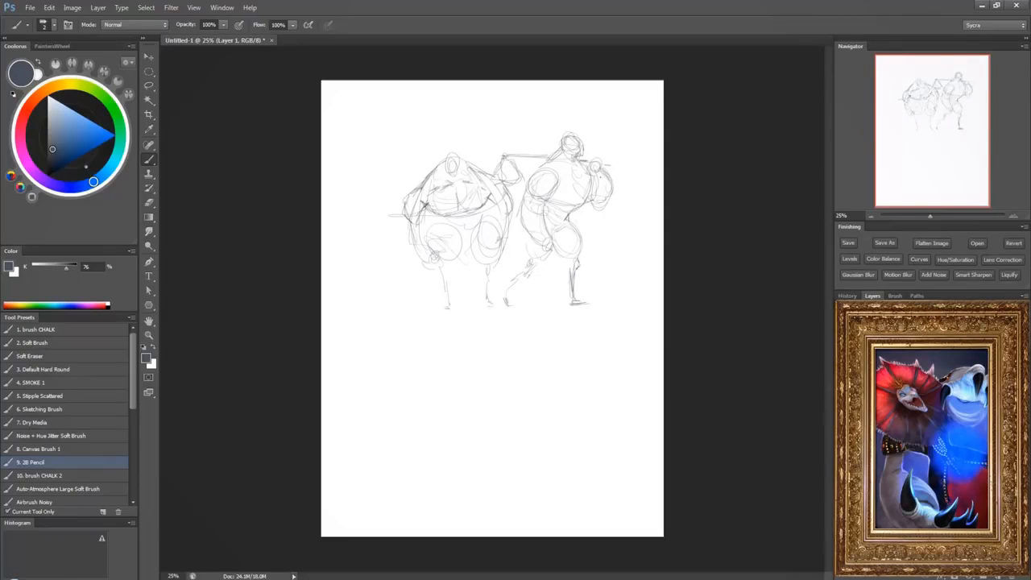
# Define the standing figure's thighs, knees and hanging forearms with darker contour lines.
pyautogui.moveTo(430, 211)
pyautogui.mouseDown()
pyautogui.moveTo(443, 225)
pyautogui.moveTo(434, 259)
pyautogui.moveTo(443, 274)
pyautogui.mouseUp()
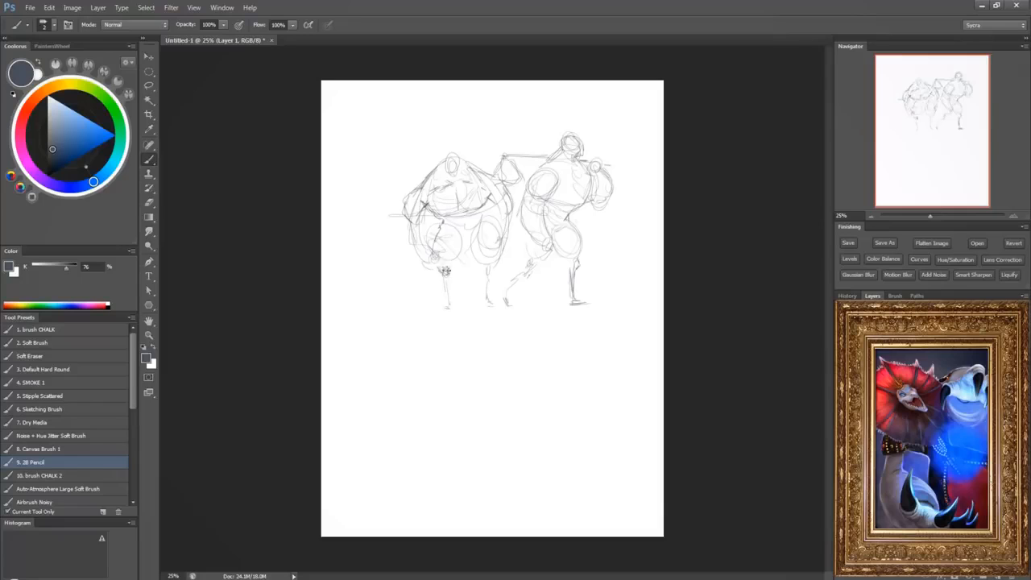
pyautogui.moveTo(460, 234)
pyautogui.mouseDown()
pyautogui.moveTo(494, 272)
pyautogui.moveTo(493, 231)
pyautogui.moveTo(477, 214)
pyautogui.moveTo(484, 199)
pyautogui.moveTo(497, 211)
pyautogui.moveTo(487, 196)
pyautogui.moveTo(494, 232)
pyautogui.mouseUp()
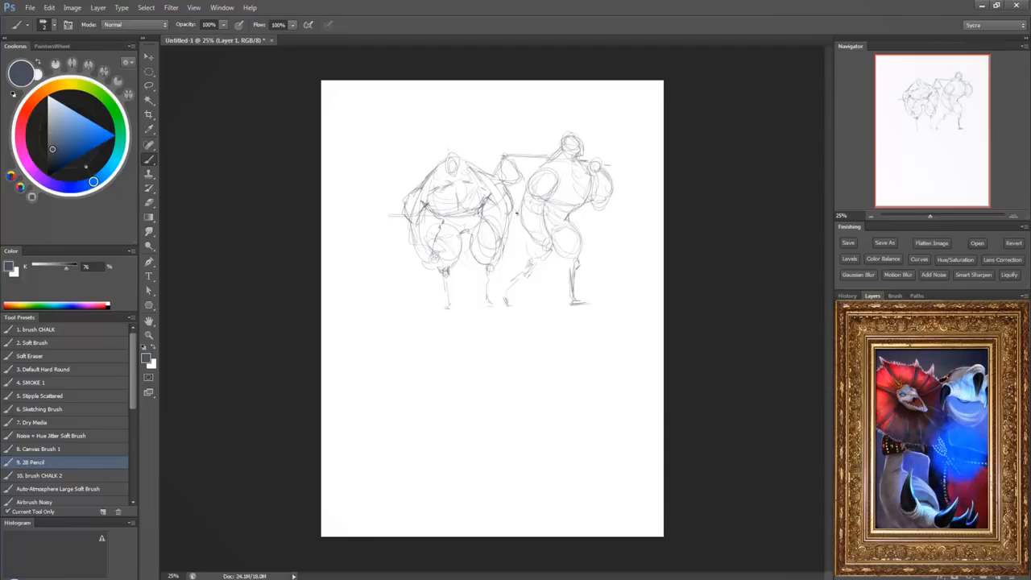
pyautogui.moveTo(508, 246); pyautogui.dragTo(494, 258)
pyautogui.moveTo(408, 220)
pyautogui.mouseDown()
pyautogui.moveTo(415, 228)
pyautogui.moveTo(429, 249)
pyautogui.moveTo(415, 238)
pyautogui.moveTo(413, 252)
pyautogui.moveTo(409, 238)
pyautogui.moveTo(427, 264)
pyautogui.mouseUp()
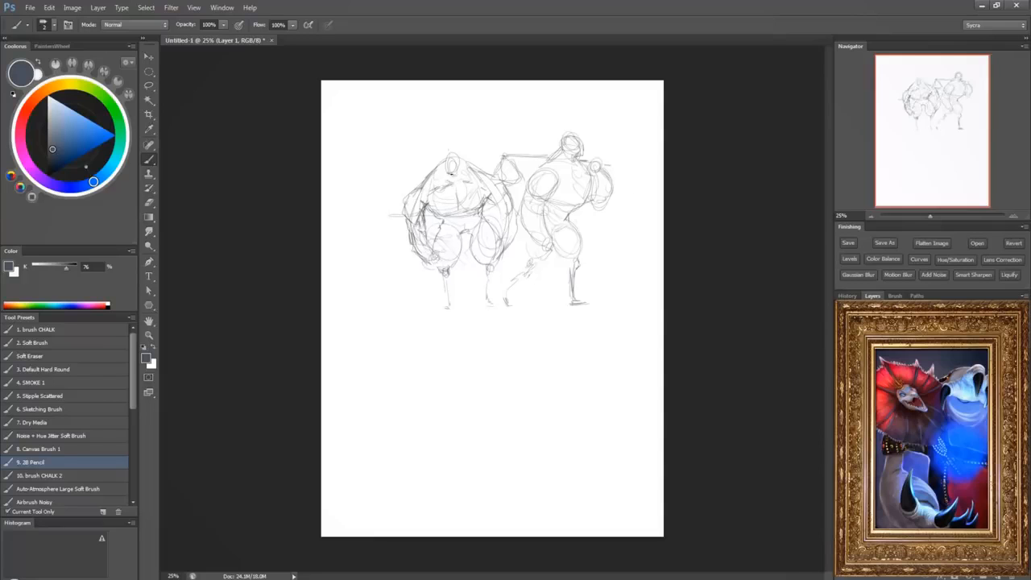
# Darken the side of the standing figure's head, and define the striding figure's jaw shadow and chest muscles.
pyautogui.moveTo(455, 164)
pyautogui.mouseDown()
pyautogui.moveTo(459, 174)
pyautogui.moveTo(445, 147)
pyautogui.moveTo(474, 171)
pyautogui.moveTo(452, 150)
pyautogui.moveTo(449, 159)
pyautogui.mouseUp()
pyautogui.moveTo(570, 153); pyautogui.dragTo(579, 164)
pyautogui.moveTo(557, 189)
pyautogui.mouseDown()
pyautogui.moveTo(549, 200)
pyautogui.moveTo(594, 196)
pyautogui.mouseUp()
pyautogui.moveTo(583, 189); pyautogui.dragTo(565, 194)
pyautogui.moveTo(556, 187); pyautogui.dragTo(569, 201)
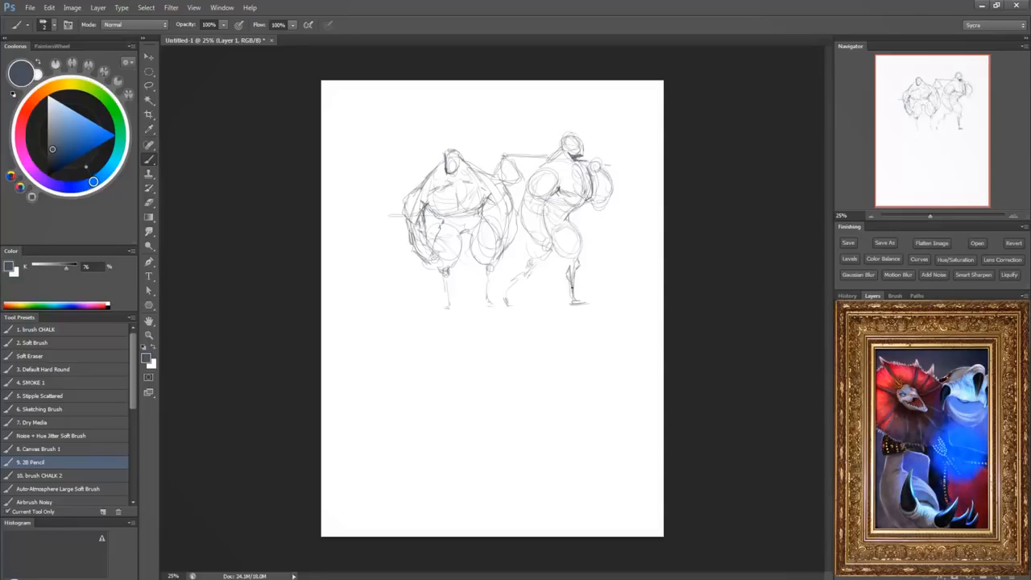
# Firm up the striding figure's front leg, foot and trailing leg with darker contours.
pyautogui.moveTo(571, 282); pyautogui.dragTo(571, 306)
pyautogui.moveTo(554, 243); pyautogui.dragTo(569, 262)
pyautogui.moveTo(524, 269); pyautogui.dragTo(507, 297)
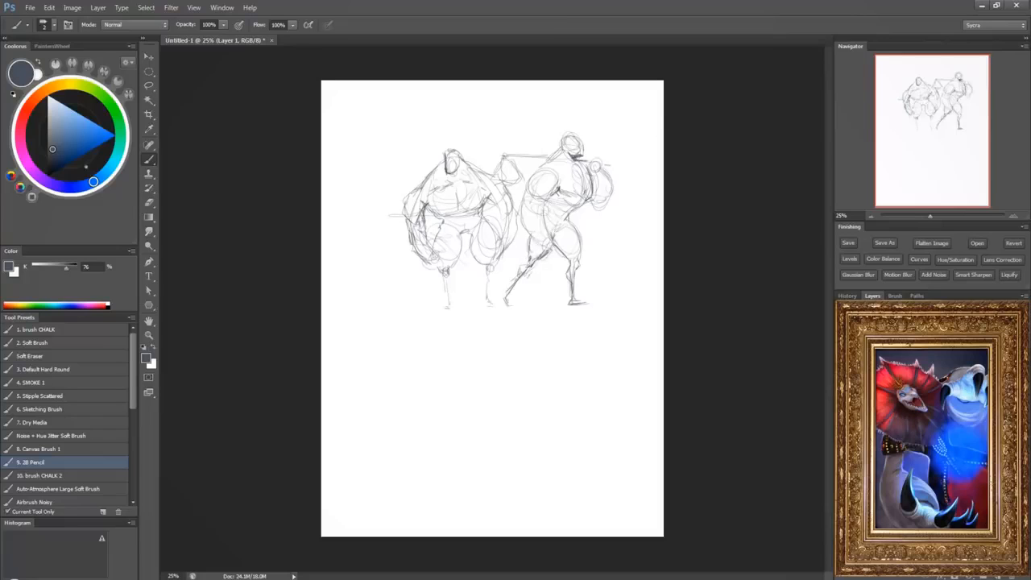
# Define the striding figure's hip, near arm and abdomen with darker contours and light hatching.
pyautogui.moveTo(564, 219); pyautogui.dragTo(554, 236)
pyautogui.moveTo(543, 165)
pyautogui.mouseDown()
pyautogui.moveTo(555, 156)
pyautogui.moveTo(525, 208)
pyautogui.moveTo(541, 245)
pyautogui.mouseUp()
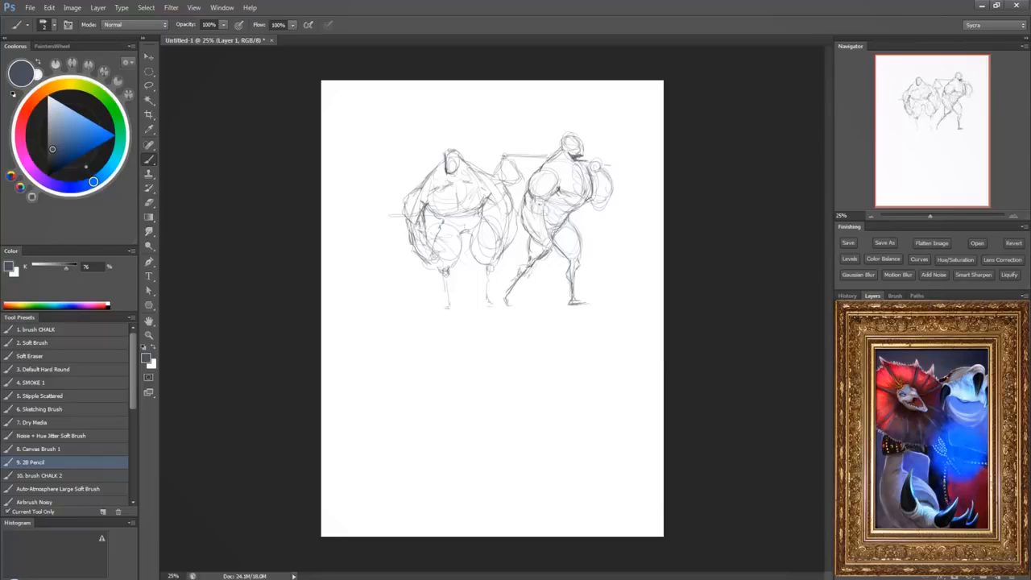
pyautogui.moveTo(535, 204); pyautogui.dragTo(545, 222)
pyautogui.moveTo(555, 194)
pyautogui.mouseDown()
pyautogui.moveTo(547, 203)
pyautogui.moveTo(554, 195)
pyautogui.moveTo(561, 218)
pyautogui.mouseUp()
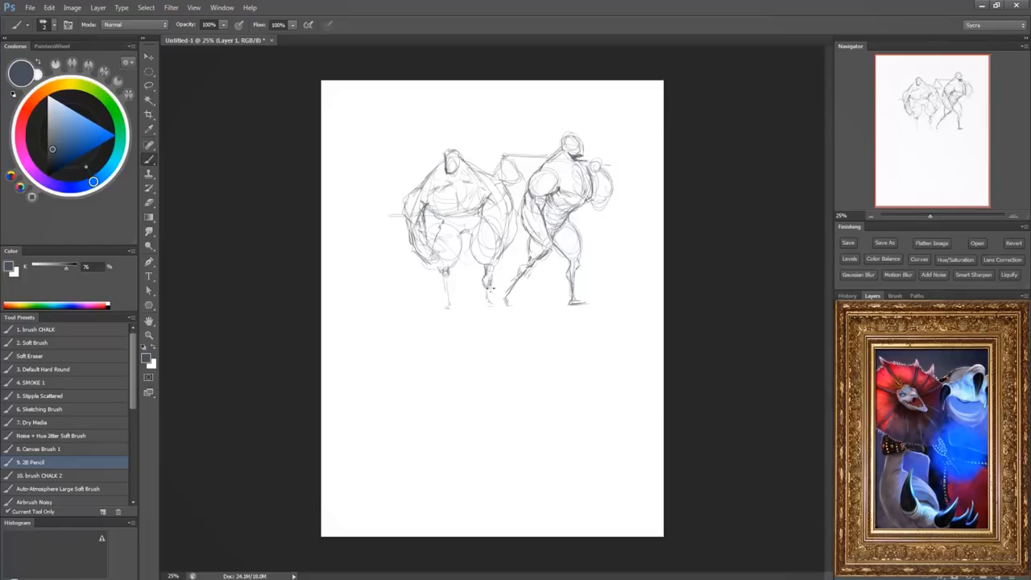
# Firm up the standing figure's lower legs and feet, and redraw the head with dark hair and neck lines.
pyautogui.moveTo(489, 285)
pyautogui.mouseDown()
pyautogui.moveTo(493, 262)
pyautogui.moveTo(488, 274)
pyautogui.moveTo(440, 274)
pyautogui.moveTo(453, 284)
pyautogui.moveTo(441, 314)
pyautogui.moveTo(456, 311)
pyautogui.moveTo(437, 313)
pyautogui.moveTo(502, 304)
pyautogui.mouseUp()
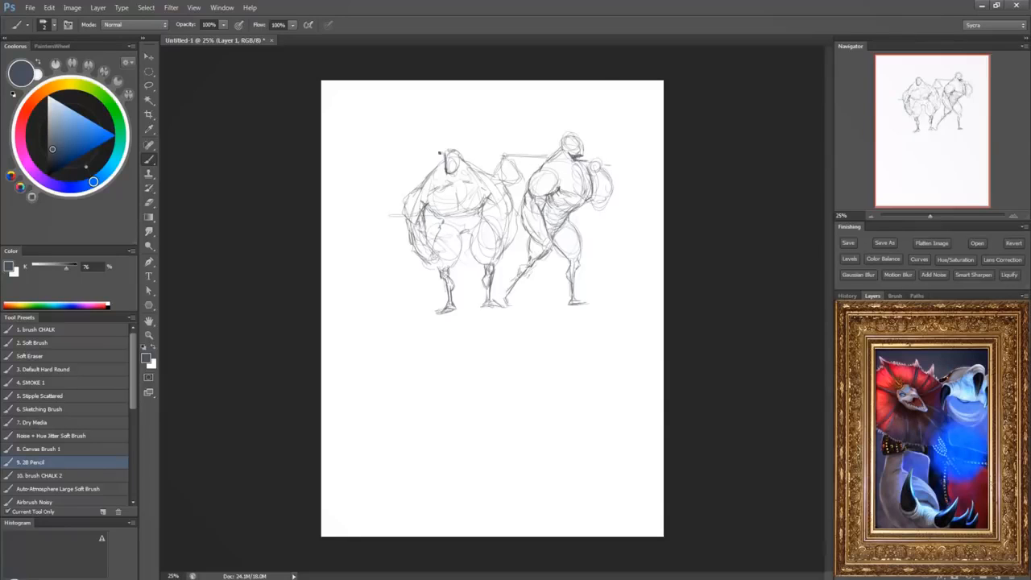
pyautogui.hotkey('ctrl', 'z')
pyautogui.moveTo(442, 165)
pyautogui.mouseDown()
pyautogui.moveTo(454, 171)
pyautogui.moveTo(459, 155)
pyautogui.mouseUp()
pyautogui.moveTo(450, 149); pyautogui.dragTo(458, 149)
pyautogui.moveTo(450, 177); pyautogui.dragTo(459, 178)
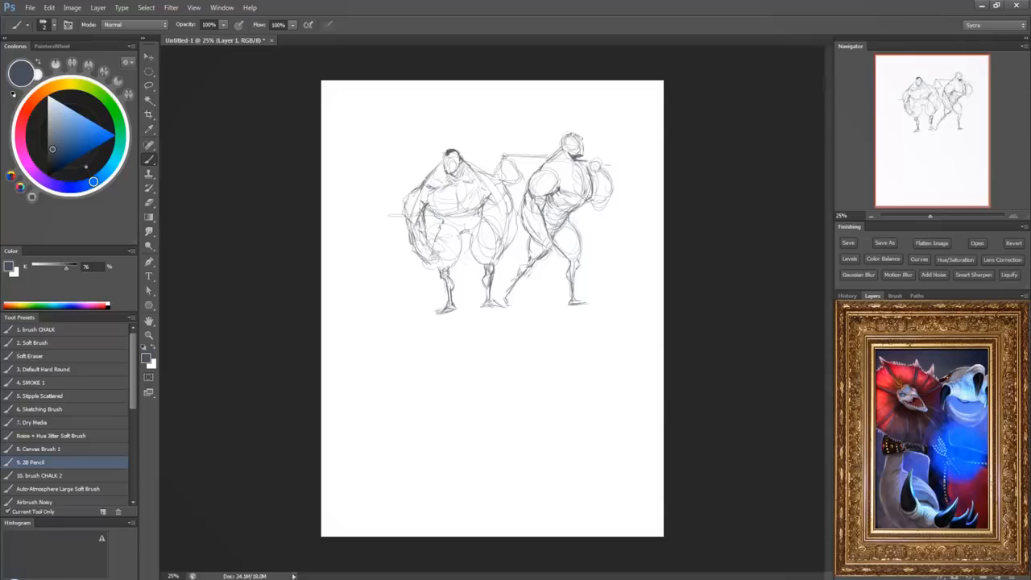
# Draw facial features and hair on both figures, and add a strap over the striding figure's chest.
pyautogui.moveTo(567, 138); pyautogui.dragTo(565, 150)
pyautogui.moveTo(455, 158); pyautogui.dragTo(450, 167)
pyautogui.moveTo(575, 141); pyautogui.dragTo(582, 153)
pyautogui.moveTo(568, 166)
pyautogui.mouseDown()
pyautogui.moveTo(575, 190)
pyautogui.moveTo(593, 193)
pyautogui.moveTo(586, 172)
pyautogui.moveTo(593, 189)
pyautogui.mouseUp()
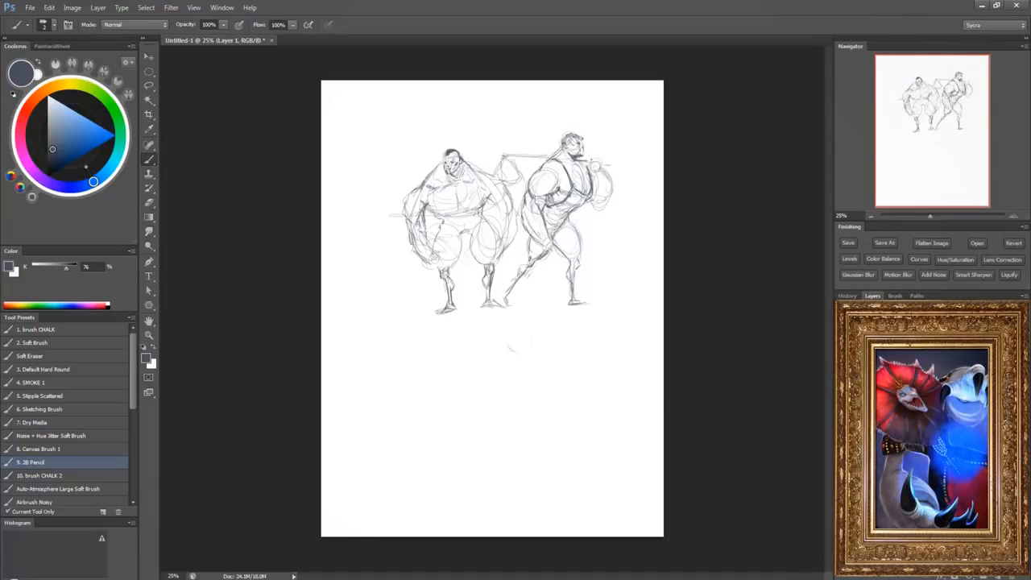
# Refine the striding figure's raised fist, and draw the waistband and leg hems of the shorts.
pyautogui.moveTo(597, 164); pyautogui.dragTo(594, 186)
pyautogui.moveTo(557, 222); pyautogui.dragTo(570, 226)
pyautogui.moveTo(575, 236); pyautogui.dragTo(583, 230)
pyautogui.moveTo(528, 239); pyautogui.dragTo(540, 253)
# Draw the standing figure's belt, shorts and leg hems, and cross-hatch the sack hanging from the pole.
pyautogui.moveTo(448, 228)
pyautogui.mouseDown()
pyautogui.moveTo(488, 216)
pyautogui.moveTo(436, 209)
pyautogui.moveTo(486, 204)
pyautogui.moveTo(481, 196)
pyautogui.moveTo(454, 215)
pyautogui.mouseUp()
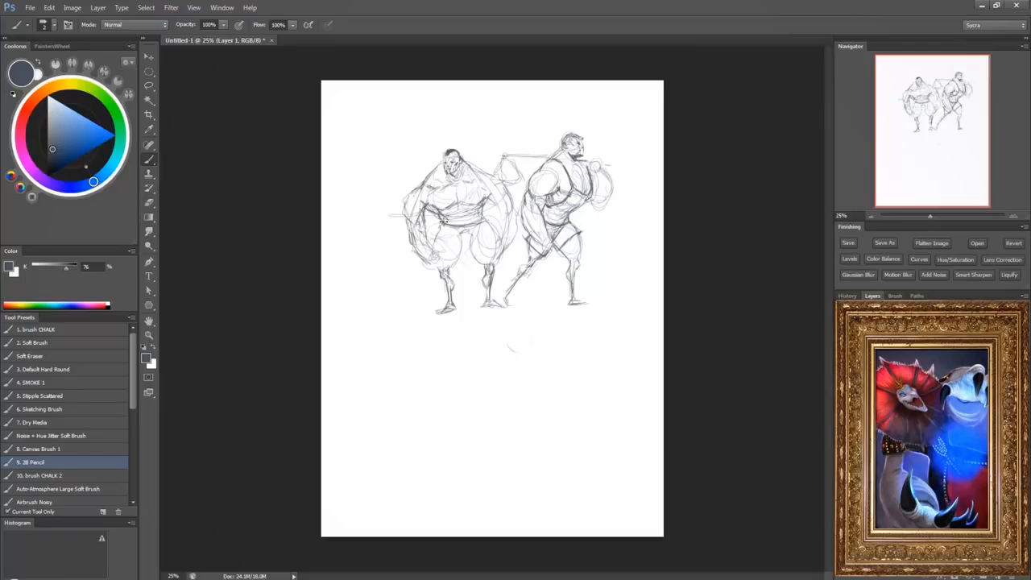
pyautogui.moveTo(484, 219)
pyautogui.mouseDown()
pyautogui.moveTo(486, 199)
pyautogui.moveTo(475, 213)
pyautogui.moveTo(447, 211)
pyautogui.moveTo(475, 207)
pyautogui.moveTo(452, 219)
pyautogui.moveTo(467, 224)
pyautogui.moveTo(469, 254)
pyautogui.moveTo(481, 254)
pyautogui.mouseUp()
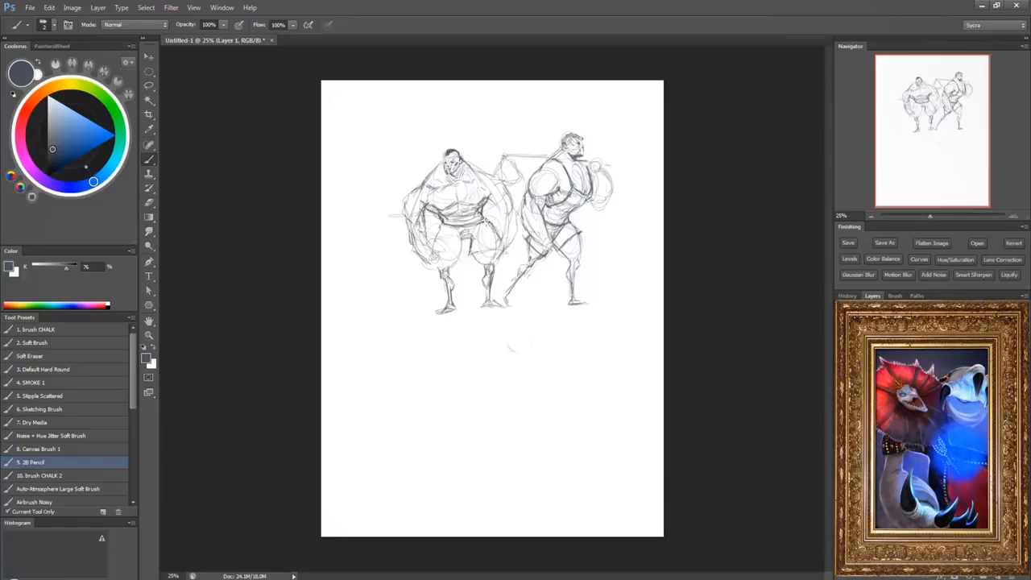
pyautogui.moveTo(460, 235)
pyautogui.mouseDown()
pyautogui.moveTo(461, 257)
pyautogui.moveTo(492, 244)
pyautogui.moveTo(505, 254)
pyautogui.moveTo(490, 251)
pyautogui.mouseUp()
pyautogui.moveTo(482, 248)
pyautogui.mouseDown()
pyautogui.moveTo(497, 262)
pyautogui.moveTo(485, 249)
pyautogui.moveTo(487, 259)
pyautogui.mouseUp()
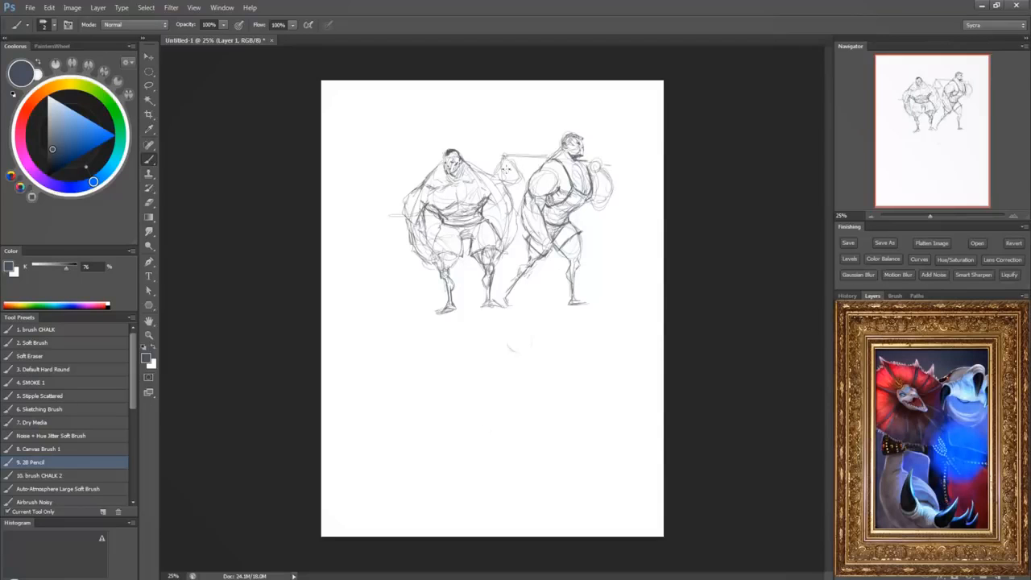
pyautogui.moveTo(501, 167)
pyautogui.mouseDown()
pyautogui.moveTo(515, 183)
pyautogui.moveTo(516, 173)
pyautogui.moveTo(496, 180)
pyautogui.mouseUp()
# Sketch a slim leaning female figure below the pair, with round head, narrow torso, hips and two long legs.
pyautogui.moveTo(515, 335)
pyautogui.mouseDown()
pyautogui.moveTo(531, 381)
pyautogui.moveTo(511, 385)
pyautogui.moveTo(516, 401)
pyautogui.moveTo(528, 393)
pyautogui.moveTo(535, 406)
pyautogui.moveTo(521, 430)
pyautogui.moveTo(537, 415)
pyautogui.moveTo(529, 401)
pyautogui.moveTo(540, 406)
pyautogui.moveTo(521, 398)
pyautogui.moveTo(507, 419)
pyautogui.moveTo(519, 382)
pyautogui.moveTo(519, 414)
pyautogui.moveTo(533, 405)
pyautogui.moveTo(516, 361)
pyautogui.moveTo(525, 385)
pyautogui.moveTo(528, 363)
pyautogui.moveTo(514, 385)
pyautogui.mouseUp()
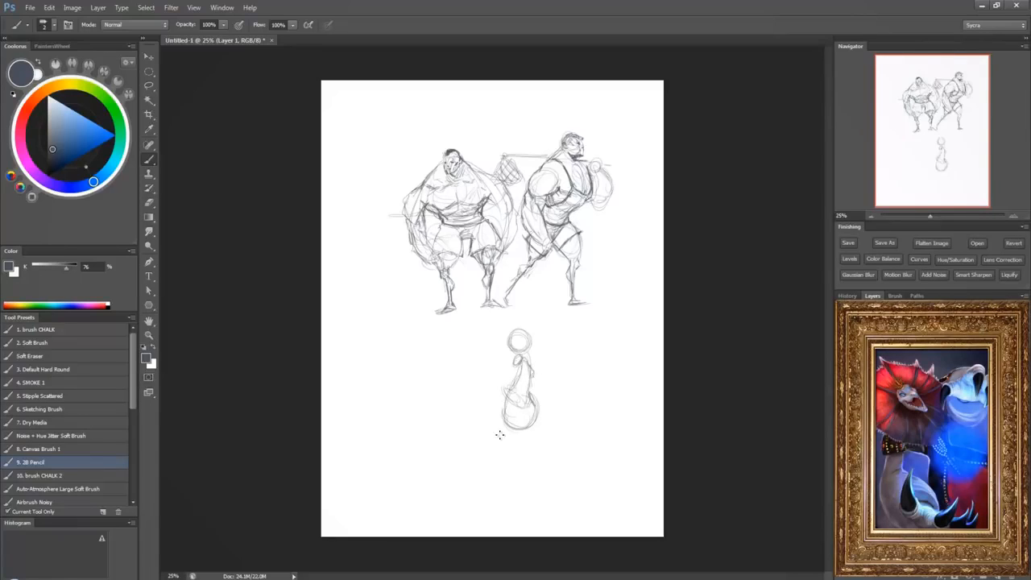
pyautogui.moveTo(509, 414)
pyautogui.mouseDown()
pyautogui.moveTo(525, 465)
pyautogui.moveTo(515, 460)
pyautogui.moveTo(524, 462)
pyautogui.moveTo(501, 425)
pyautogui.moveTo(537, 459)
pyautogui.moveTo(523, 423)
pyautogui.moveTo(540, 417)
pyautogui.moveTo(592, 489)
pyautogui.mouseUp()
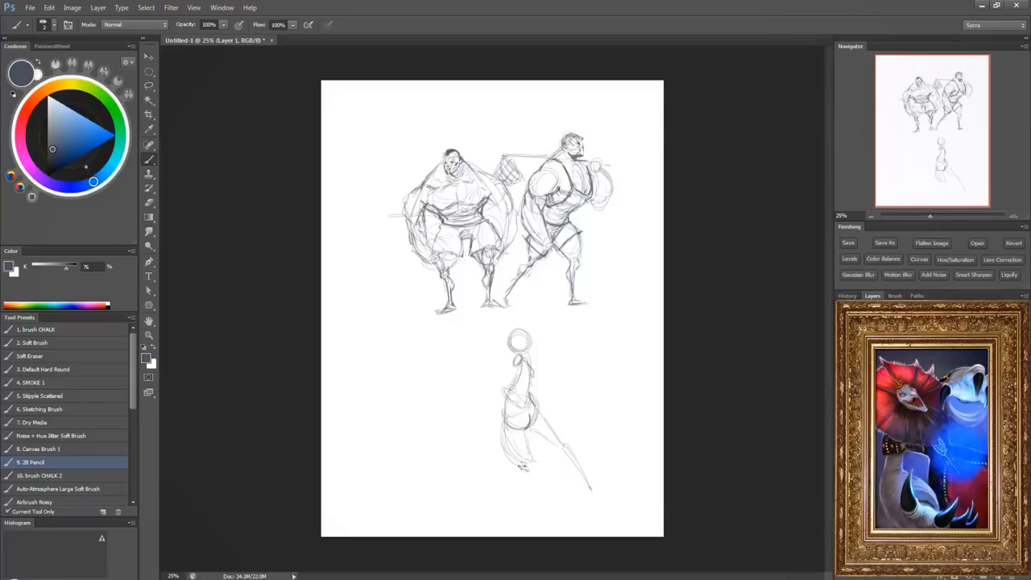
pyautogui.moveTo(529, 465); pyautogui.dragTo(556, 507)
pyautogui.moveTo(531, 467); pyautogui.dragTo(570, 530)
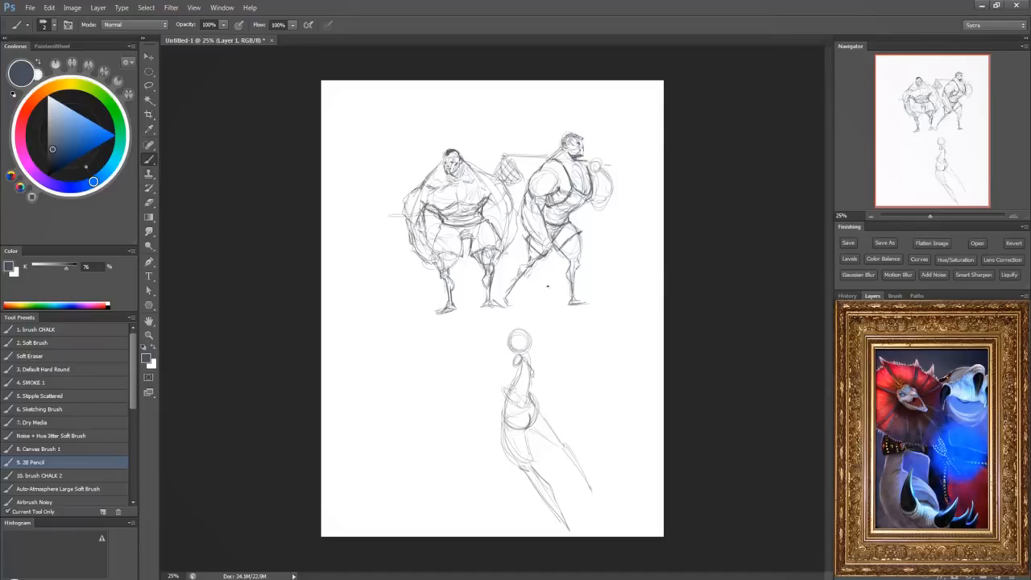
# Add the female figure's pointed feet, and darken the raised leg's contours and the inner line of the supporting thigh.
pyautogui.moveTo(562, 530)
pyautogui.mouseDown()
pyautogui.moveTo(549, 521)
pyautogui.moveTo(582, 533)
pyautogui.mouseUp()
pyautogui.moveTo(592, 489); pyautogui.dragTo(591, 488)
pyautogui.moveTo(541, 415); pyautogui.dragTo(590, 483)
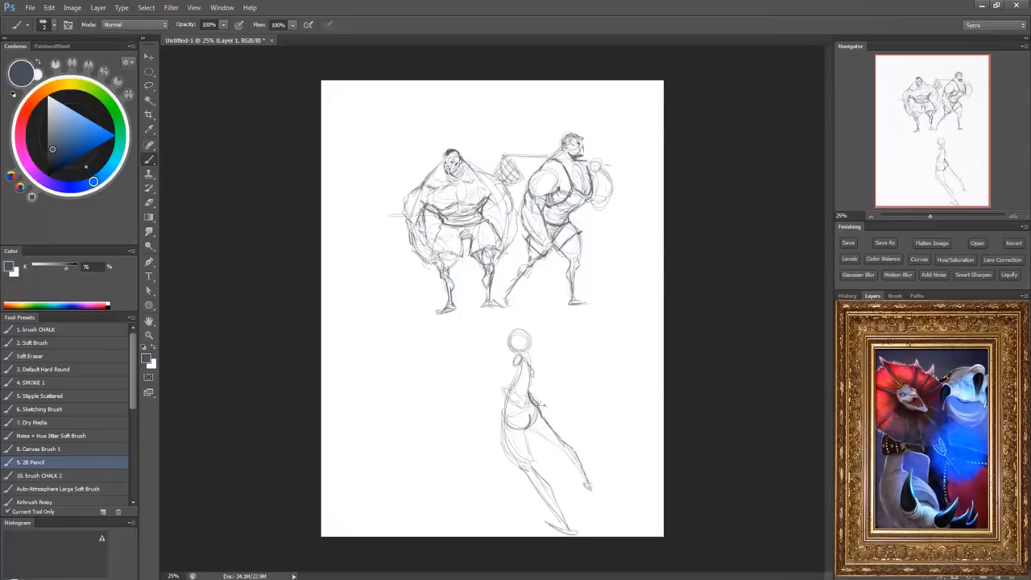
pyautogui.moveTo(530, 428); pyautogui.dragTo(562, 448)
pyautogui.moveTo(572, 463)
pyautogui.mouseDown()
pyautogui.moveTo(593, 491)
pyautogui.moveTo(586, 477)
pyautogui.mouseUp()
pyautogui.moveTo(525, 435); pyautogui.dragTo(536, 475)
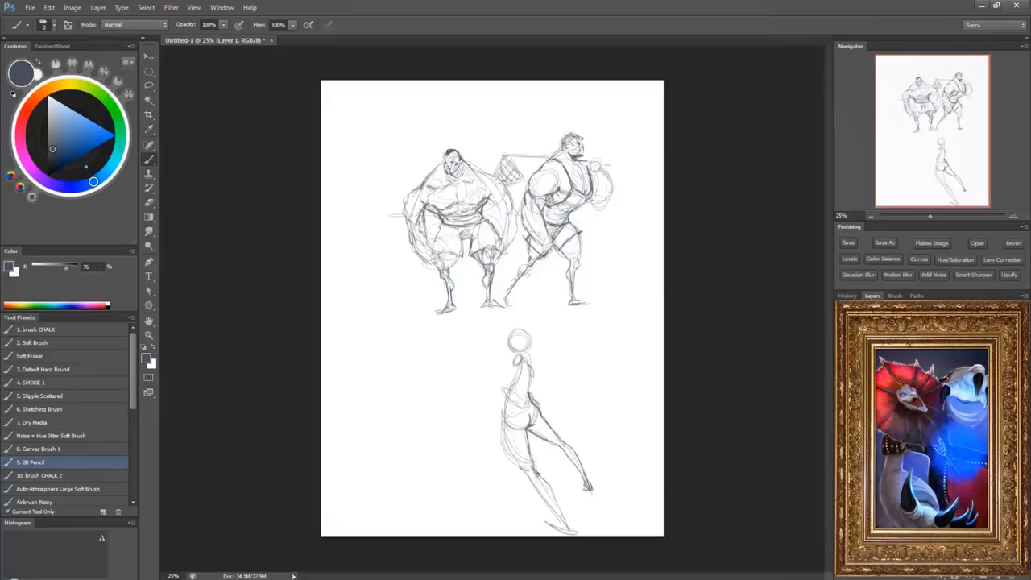
# Firm up the female figure's supporting leg from thigh to foot with darker contours.
pyautogui.moveTo(526, 434); pyautogui.dragTo(545, 482)
pyautogui.moveTo(575, 535); pyautogui.dragTo(562, 523)
pyautogui.moveTo(554, 525); pyautogui.dragTo(567, 529)
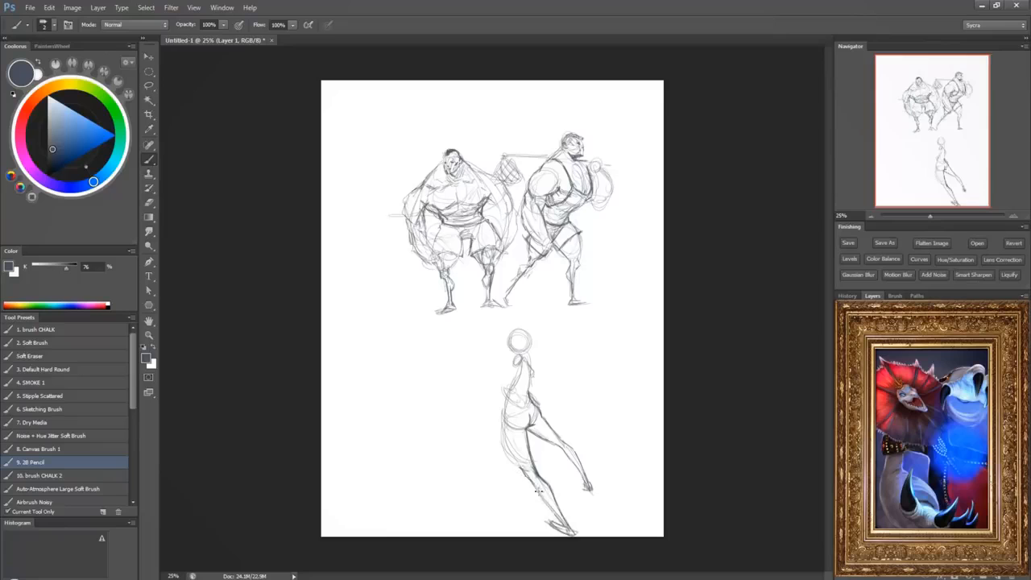
pyautogui.moveTo(523, 470); pyautogui.dragTo(541, 496)
pyautogui.moveTo(510, 458)
pyautogui.mouseDown()
pyautogui.moveTo(521, 469)
pyautogui.moveTo(505, 409)
pyautogui.moveTo(518, 466)
pyautogui.mouseUp()
# Draw the female figure's bent arm with hand on hip, and define the shoulders, back and head.
pyautogui.moveTo(514, 367)
pyautogui.mouseDown()
pyautogui.moveTo(508, 378)
pyautogui.moveTo(531, 373)
pyautogui.mouseUp()
pyautogui.moveTo(531, 365)
pyautogui.mouseDown()
pyautogui.moveTo(547, 387)
pyautogui.moveTo(515, 401)
pyautogui.moveTo(548, 383)
pyautogui.mouseUp()
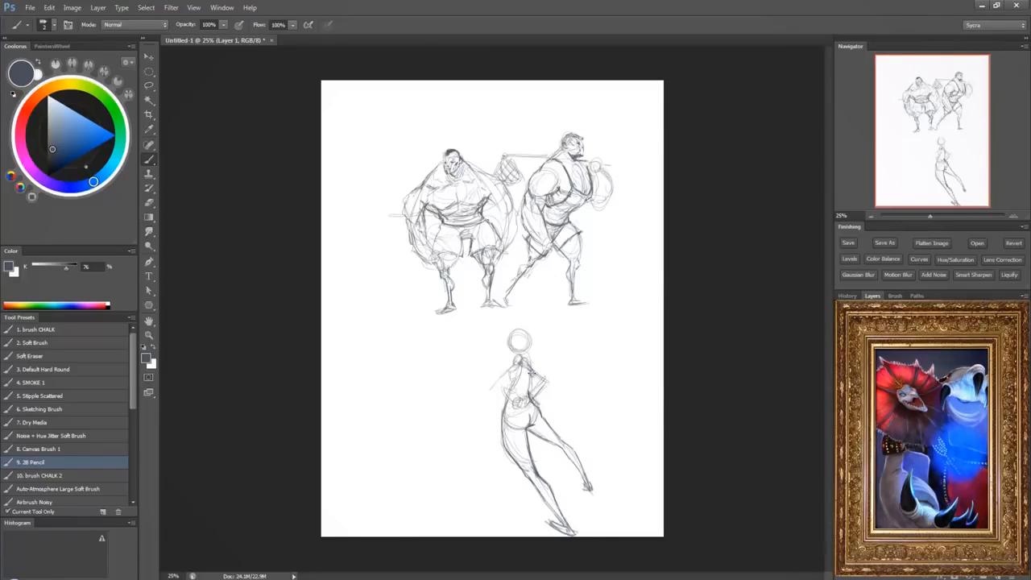
pyautogui.moveTo(530, 372); pyautogui.dragTo(555, 428)
pyautogui.moveTo(524, 350)
pyautogui.mouseDown()
pyautogui.moveTo(529, 337)
pyautogui.moveTo(524, 348)
pyautogui.moveTo(522, 329)
pyautogui.moveTo(512, 332)
pyautogui.moveTo(509, 351)
pyautogui.moveTo(528, 360)
pyautogui.moveTo(515, 364)
pyautogui.moveTo(548, 380)
pyautogui.moveTo(541, 391)
pyautogui.moveTo(552, 378)
pyautogui.moveTo(523, 398)
pyautogui.mouseUp()
pyautogui.moveTo(530, 372); pyautogui.dragTo(545, 385)
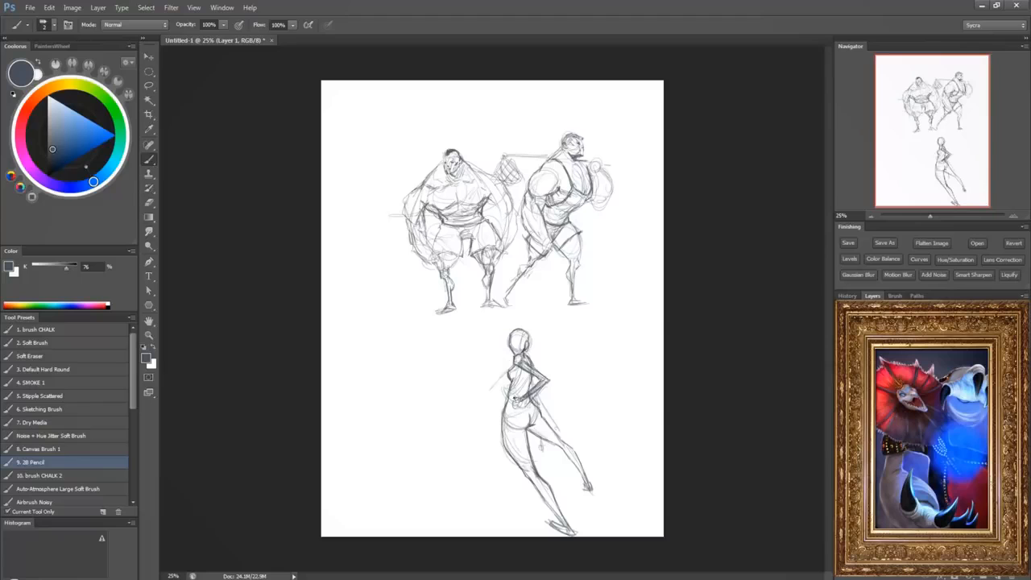
# Refine the female figure's waist and upper thigh, and start the far arm and a windswept hair curve.
pyautogui.moveTo(516, 400)
pyautogui.mouseDown()
pyautogui.moveTo(507, 405)
pyautogui.moveTo(519, 401)
pyautogui.mouseUp()
pyautogui.moveTo(529, 385)
pyautogui.mouseDown()
pyautogui.moveTo(540, 377)
pyautogui.moveTo(543, 421)
pyautogui.mouseUp()
pyautogui.moveTo(520, 330); pyautogui.dragTo(552, 342)
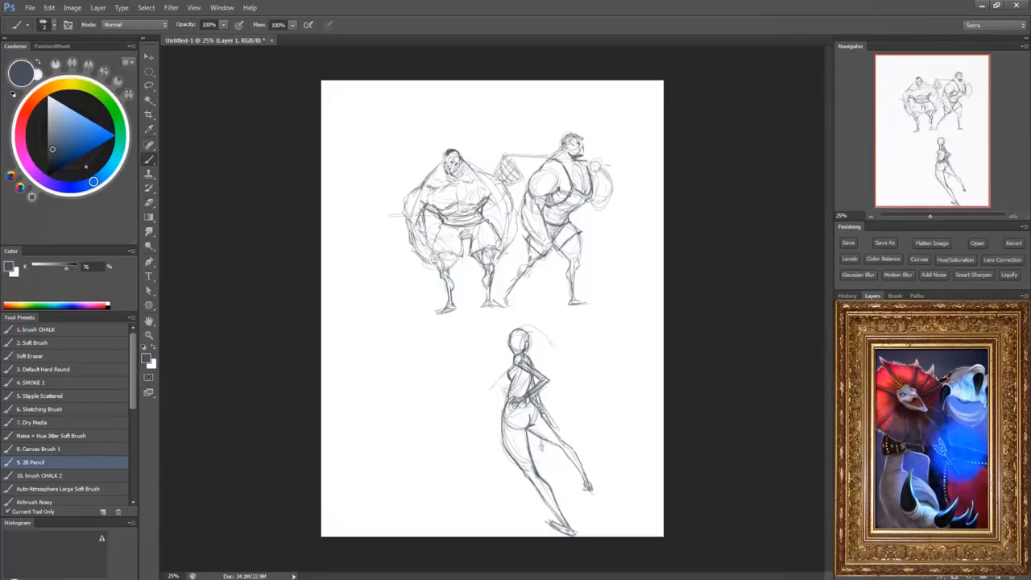
pyautogui.moveTo(533, 421)
pyautogui.mouseDown()
pyautogui.moveTo(532, 433)
pyautogui.moveTo(542, 430)
pyautogui.mouseUp()
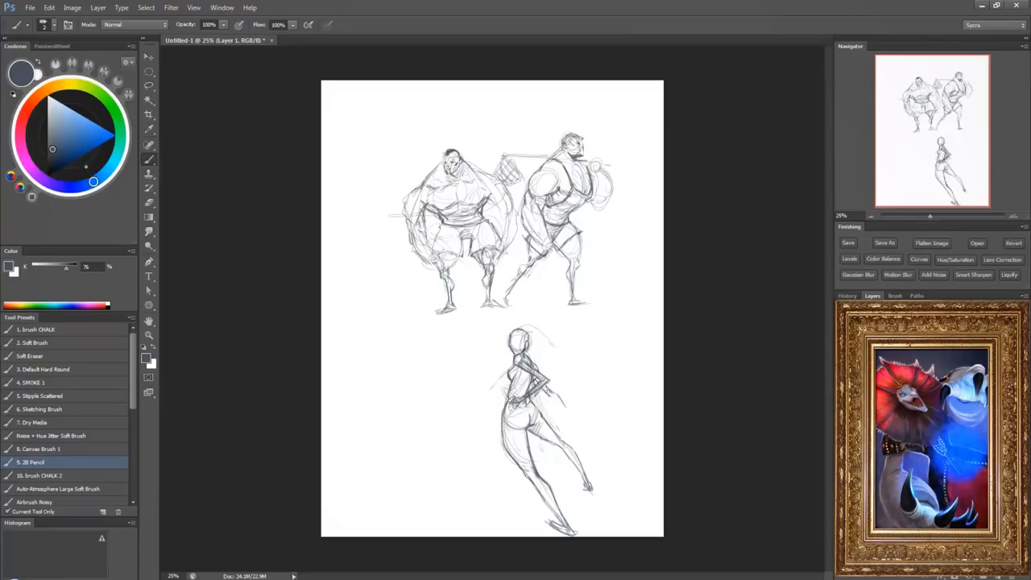
# Extend the female figure's trailing arm to an outstretched hand, and draw the hairline and flowing bob of hair.
pyautogui.moveTo(553, 398); pyautogui.dragTo(575, 420)
pyautogui.moveTo(571, 413); pyautogui.dragTo(581, 422)
pyautogui.moveTo(514, 336)
pyautogui.mouseDown()
pyautogui.moveTo(527, 352)
pyautogui.moveTo(512, 333)
pyautogui.moveTo(508, 348)
pyautogui.mouseUp()
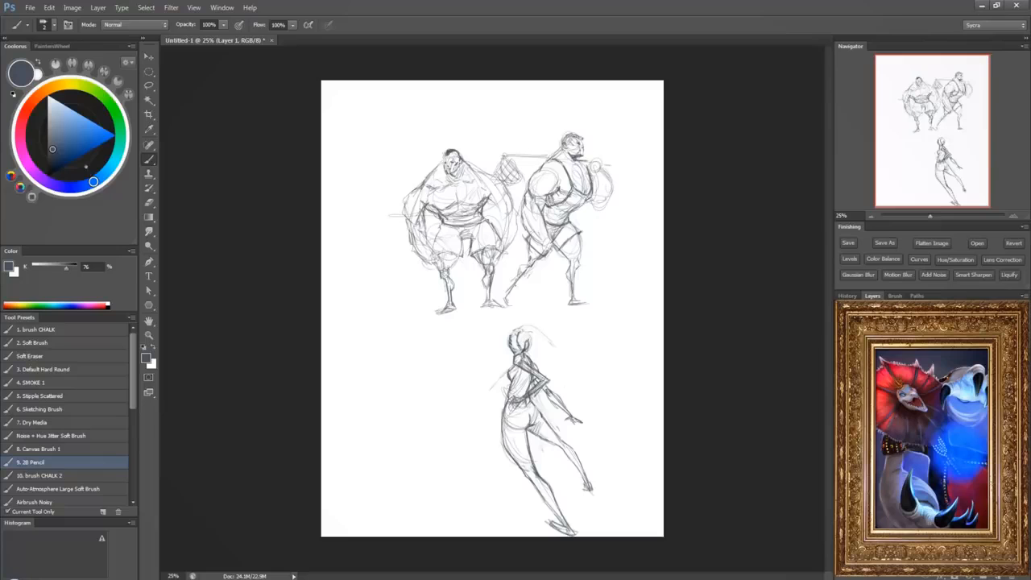
pyautogui.moveTo(521, 330)
pyautogui.mouseDown()
pyautogui.moveTo(508, 340)
pyautogui.moveTo(512, 352)
pyautogui.moveTo(498, 336)
pyautogui.moveTo(545, 331)
pyautogui.moveTo(531, 349)
pyautogui.moveTo(553, 347)
pyautogui.moveTo(551, 366)
pyautogui.moveTo(558, 355)
pyautogui.mouseUp()
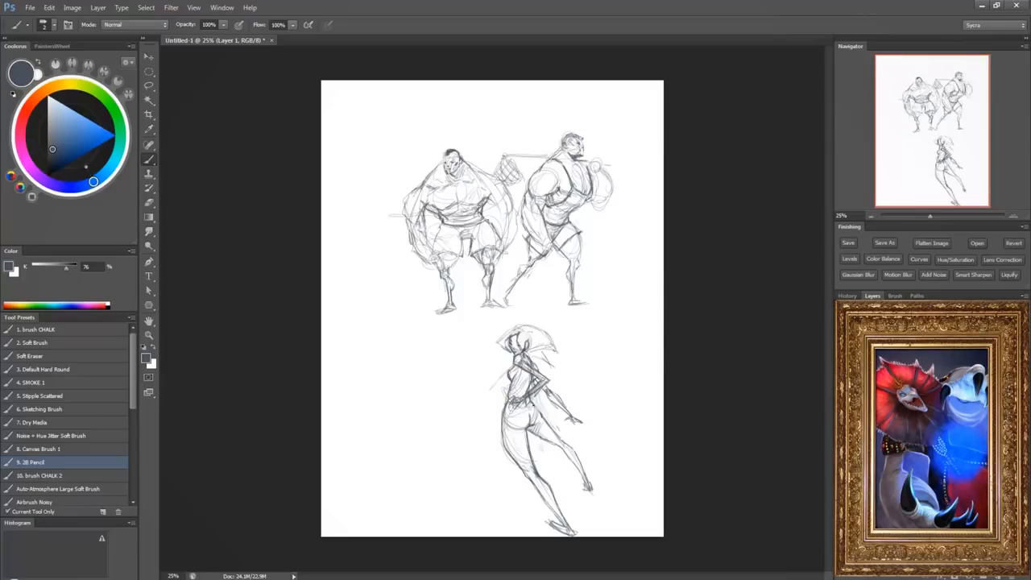
# Dress the female figure in cuffed knee-length shorts with a back pocket, and detail her top and waist.
pyautogui.moveTo(526, 462)
pyautogui.mouseDown()
pyautogui.moveTo(533, 469)
pyautogui.moveTo(529, 456)
pyautogui.mouseUp()
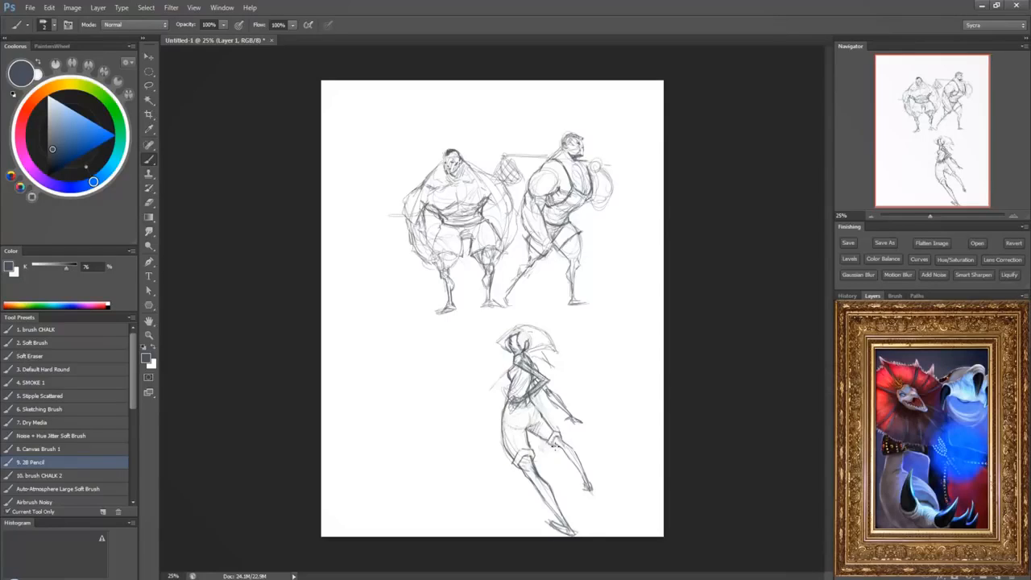
pyautogui.moveTo(552, 440); pyautogui.dragTo(561, 431)
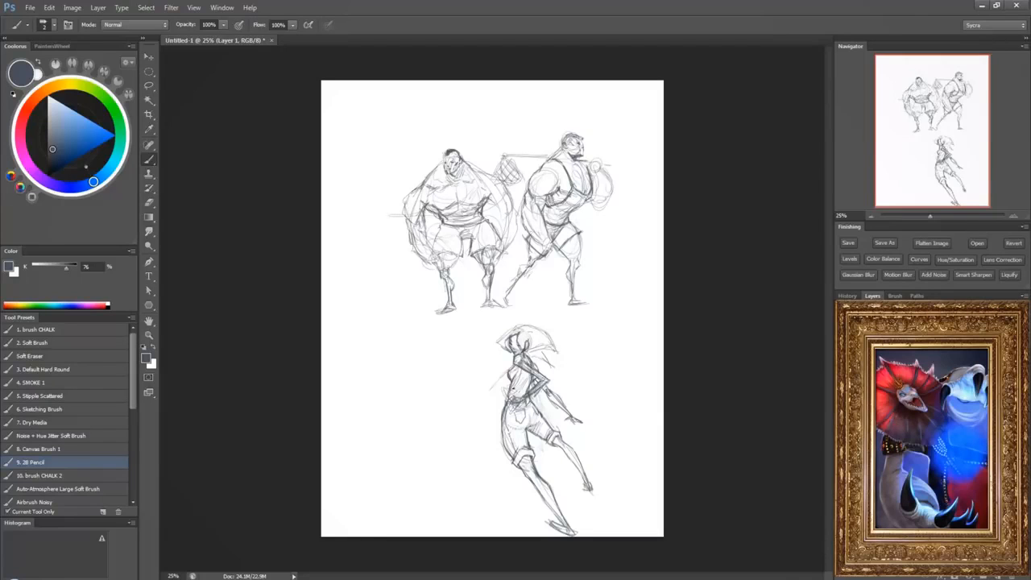
pyautogui.moveTo(510, 392); pyautogui.dragTo(524, 392)
pyautogui.moveTo(529, 369)
pyautogui.mouseDown()
pyautogui.moveTo(536, 376)
pyautogui.moveTo(537, 364)
pyautogui.mouseUp()
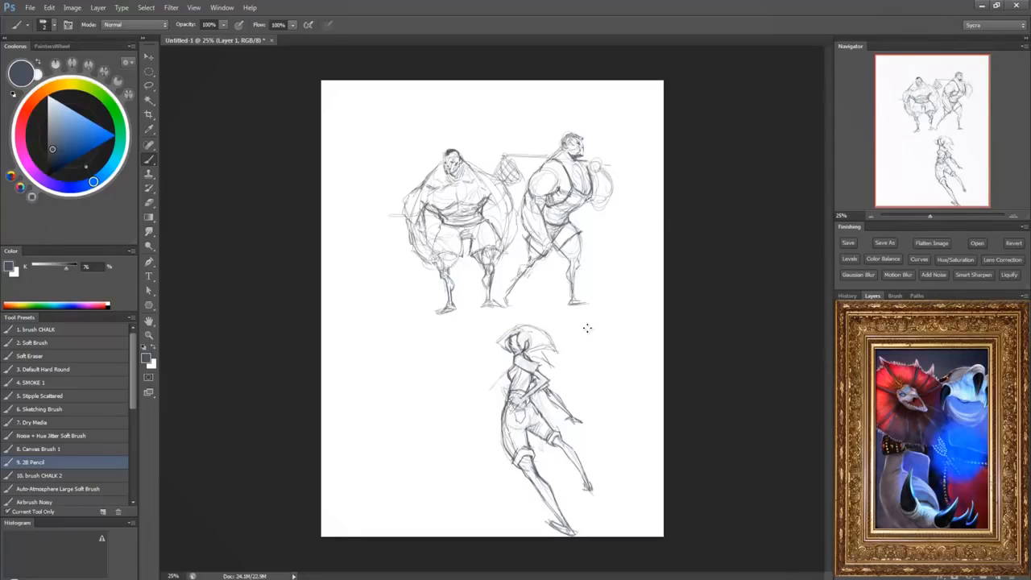
pyautogui.moveTo(524, 461)
pyautogui.mouseDown()
pyautogui.moveTo(537, 480)
pyautogui.moveTo(532, 474)
pyautogui.mouseUp()
# Block in a heavyset figure beside the woman, with an oval head, pear-shaped torso and light striding legs.
pyautogui.moveTo(422, 364)
pyautogui.mouseDown()
pyautogui.moveTo(406, 339)
pyautogui.moveTo(405, 365)
pyautogui.moveTo(420, 362)
pyautogui.moveTo(409, 374)
pyautogui.moveTo(418, 369)
pyautogui.moveTo(458, 427)
pyautogui.mouseUp()
pyautogui.moveTo(388, 412)
pyautogui.mouseDown()
pyautogui.moveTo(379, 425)
pyautogui.moveTo(413, 408)
pyautogui.moveTo(414, 385)
pyautogui.moveTo(427, 439)
pyautogui.mouseUp()
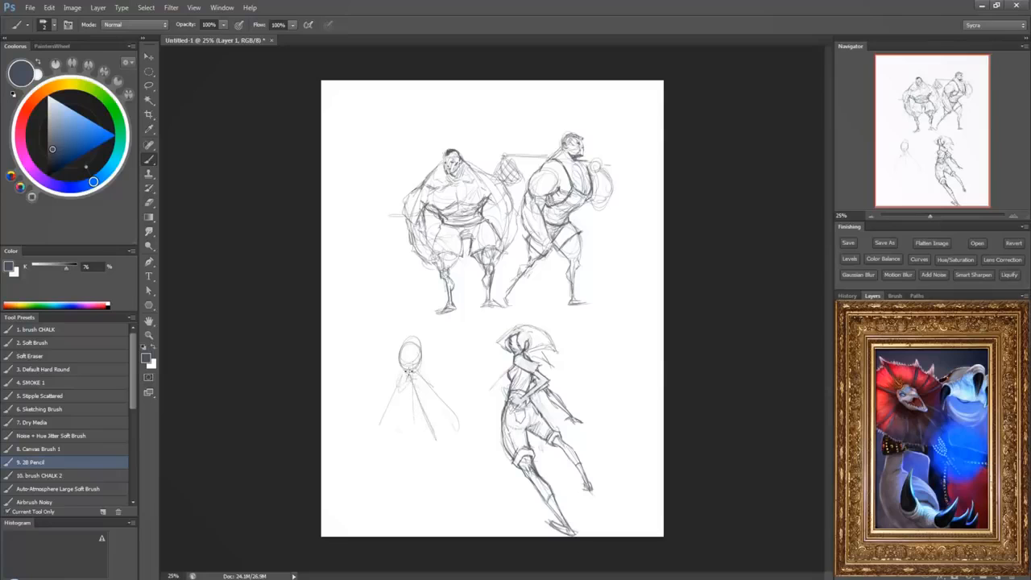
pyautogui.moveTo(412, 372)
pyautogui.mouseDown()
pyautogui.moveTo(440, 383)
pyautogui.moveTo(424, 374)
pyautogui.moveTo(455, 458)
pyautogui.moveTo(428, 439)
pyautogui.moveTo(444, 390)
pyautogui.moveTo(411, 372)
pyautogui.moveTo(401, 434)
pyautogui.moveTo(418, 454)
pyautogui.moveTo(445, 457)
pyautogui.moveTo(397, 442)
pyautogui.moveTo(407, 463)
pyautogui.moveTo(453, 480)
pyautogui.moveTo(451, 505)
pyautogui.moveTo(463, 504)
pyautogui.moveTo(452, 485)
pyautogui.moveTo(465, 447)
pyautogui.mouseUp()
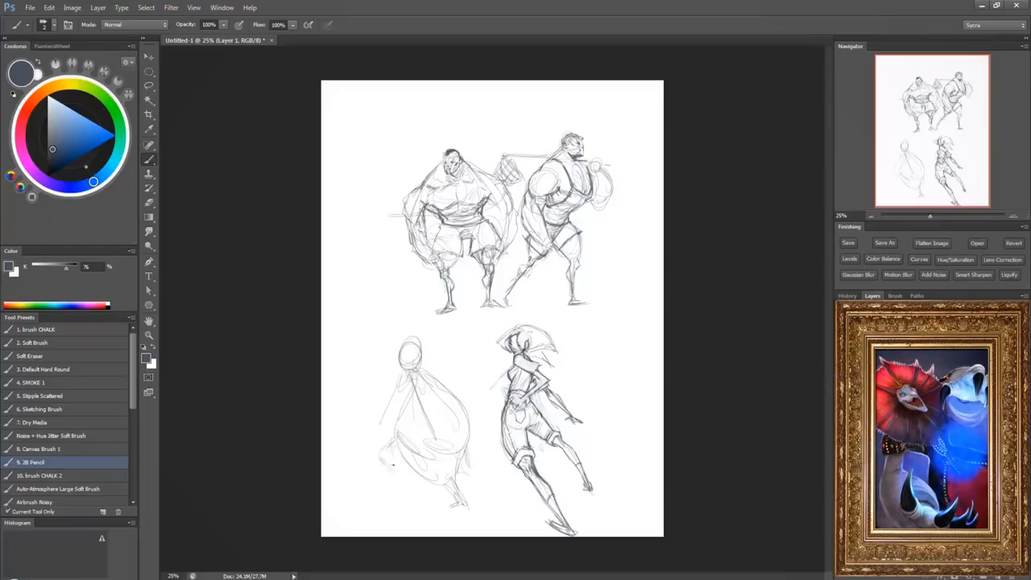
pyautogui.moveTo(402, 465); pyautogui.dragTo(443, 488)
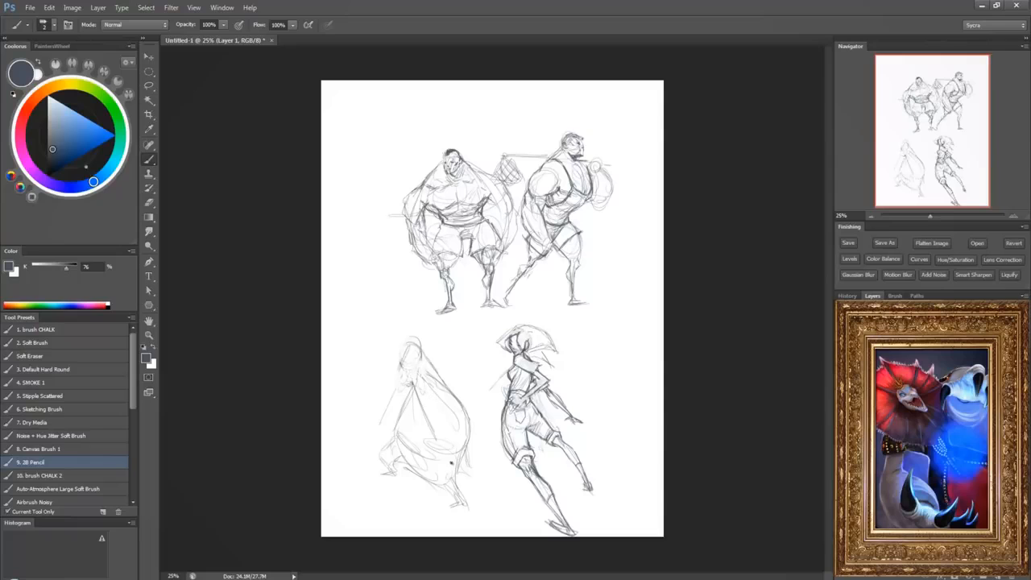
# Firm up the heavyset figure's head, sloping back, belly and legs, and extend the rear leg to a foot.
pyautogui.moveTo(397, 376); pyautogui.dragTo(411, 385)
pyautogui.moveTo(407, 348)
pyautogui.mouseDown()
pyautogui.moveTo(400, 367)
pyautogui.moveTo(442, 379)
pyautogui.moveTo(483, 440)
pyautogui.mouseUp()
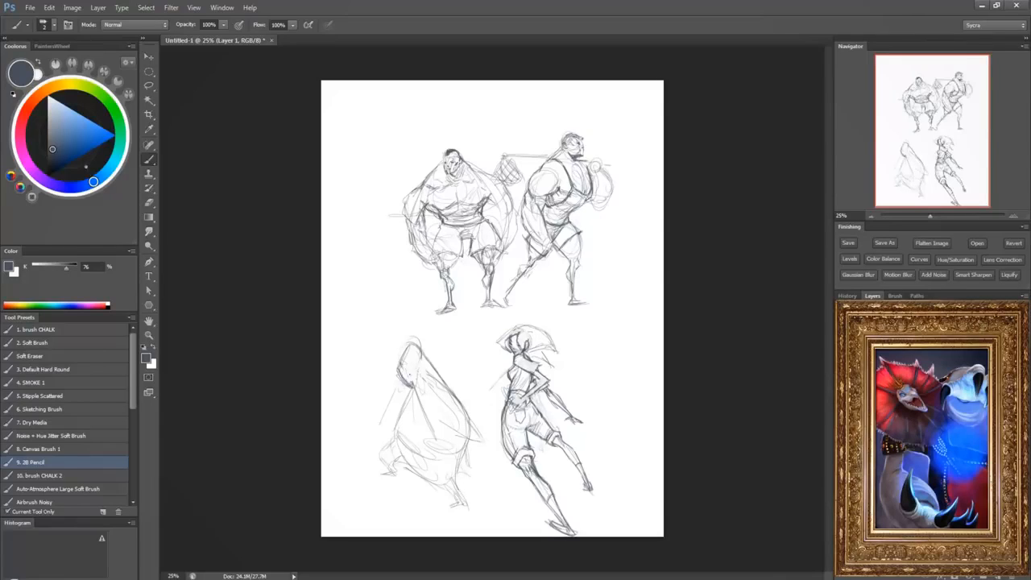
pyautogui.moveTo(408, 389)
pyautogui.mouseDown()
pyautogui.moveTo(399, 409)
pyautogui.moveTo(416, 469)
pyautogui.moveTo(394, 427)
pyautogui.moveTo(375, 449)
pyautogui.moveTo(378, 470)
pyautogui.moveTo(407, 460)
pyautogui.moveTo(475, 508)
pyautogui.mouseUp()
pyautogui.moveTo(459, 458)
pyautogui.mouseDown()
pyautogui.moveTo(484, 504)
pyautogui.moveTo(480, 517)
pyautogui.moveTo(501, 519)
pyautogui.mouseUp()
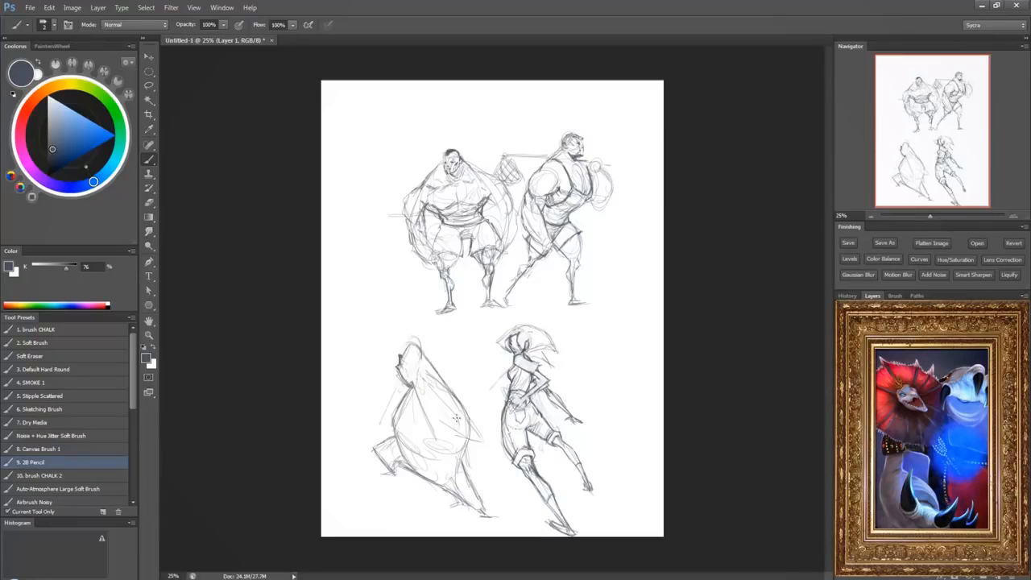
# Draw the heavyset figure's face profile and raised arm, and sketch a small stool under the front foot.
pyautogui.moveTo(411, 347)
pyautogui.mouseDown()
pyautogui.moveTo(404, 359)
pyautogui.moveTo(412, 344)
pyautogui.moveTo(371, 333)
pyautogui.moveTo(398, 388)
pyautogui.mouseUp()
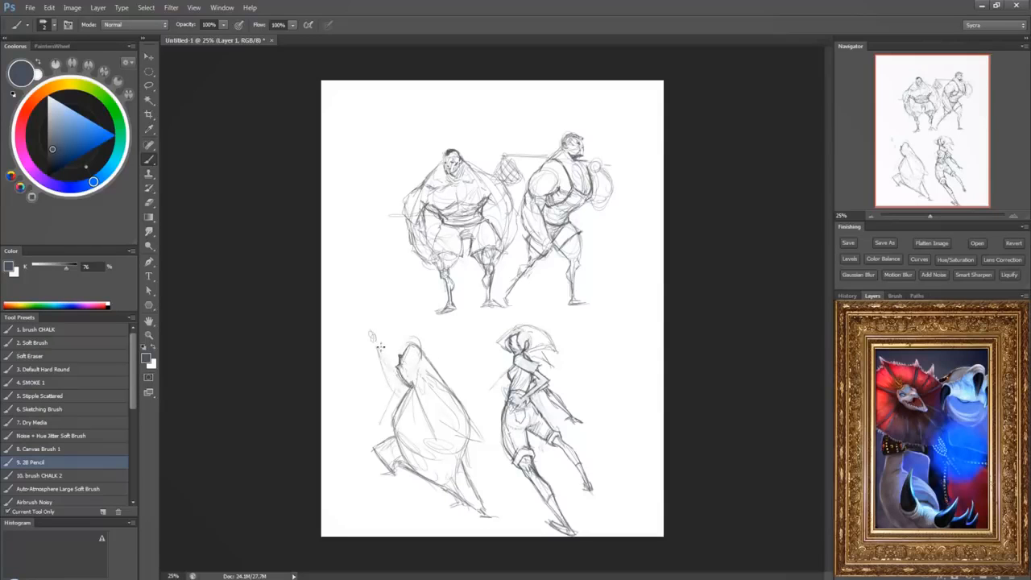
pyautogui.moveTo(378, 344)
pyautogui.mouseDown()
pyautogui.moveTo(399, 359)
pyautogui.moveTo(374, 340)
pyautogui.moveTo(395, 399)
pyautogui.mouseUp()
pyautogui.moveTo(403, 363); pyautogui.dragTo(411, 370)
pyautogui.moveTo(392, 479)
pyautogui.mouseDown()
pyautogui.moveTo(376, 500)
pyautogui.moveTo(408, 489)
pyautogui.moveTo(373, 478)
pyautogui.moveTo(409, 473)
pyautogui.moveTo(411, 485)
pyautogui.moveTo(399, 473)
pyautogui.moveTo(382, 477)
pyautogui.moveTo(396, 504)
pyautogui.moveTo(396, 490)
pyautogui.moveTo(379, 504)
pyautogui.moveTo(407, 501)
pyautogui.mouseUp()
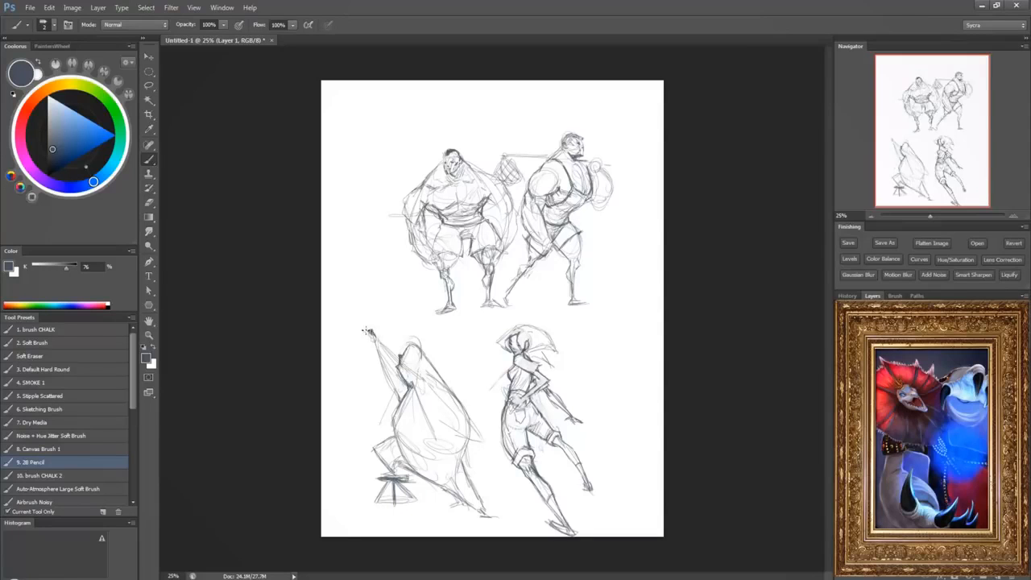
# Undo the first strokes of the heavyset figure's raised hand and redraw it with spread, reaching fingers.
pyautogui.moveTo(367, 332); pyautogui.dragTo(385, 347)
pyautogui.hotkey('ctrl', 'alt', 'z')
pyautogui.hotkey('ctrl', 'alt', 'z')
pyautogui.hotkey('ctrl', 'alt', 'z')
pyautogui.hotkey('ctrl', 'alt', 'z')
pyautogui.hotkey('ctrl', 'alt', 'z')
pyautogui.hotkey('ctrl', 'alt', 'z')
pyautogui.hotkey('ctrl', 'alt', 'z')
pyautogui.hotkey('ctrl', 'alt', 'z')
pyautogui.moveTo(369, 335)
pyautogui.mouseDown()
pyautogui.moveTo(377, 332)
pyautogui.moveTo(364, 326)
pyautogui.moveTo(372, 344)
pyautogui.mouseUp()
# Define the heavyset figure's chest, belly folds and legs, and draw the lowered arm down to its hand.
pyautogui.moveTo(403, 371)
pyautogui.mouseDown()
pyautogui.moveTo(452, 392)
pyautogui.moveTo(439, 412)
pyautogui.moveTo(448, 408)
pyautogui.moveTo(437, 373)
pyautogui.moveTo(487, 445)
pyautogui.moveTo(428, 420)
pyautogui.moveTo(422, 400)
pyautogui.moveTo(420, 421)
pyautogui.moveTo(398, 409)
pyautogui.moveTo(436, 431)
pyautogui.moveTo(401, 411)
pyautogui.moveTo(410, 390)
pyautogui.moveTo(406, 459)
pyautogui.mouseUp()
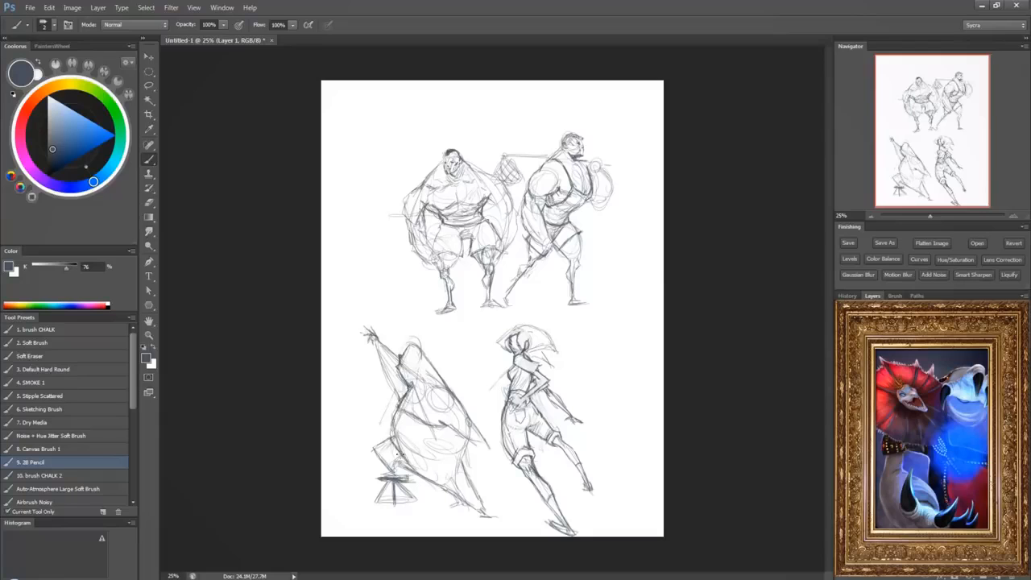
pyautogui.moveTo(397, 416)
pyautogui.mouseDown()
pyautogui.moveTo(388, 447)
pyautogui.moveTo(414, 467)
pyautogui.moveTo(476, 448)
pyautogui.moveTo(467, 455)
pyautogui.moveTo(464, 443)
pyautogui.moveTo(463, 469)
pyautogui.moveTo(494, 518)
pyautogui.mouseUp()
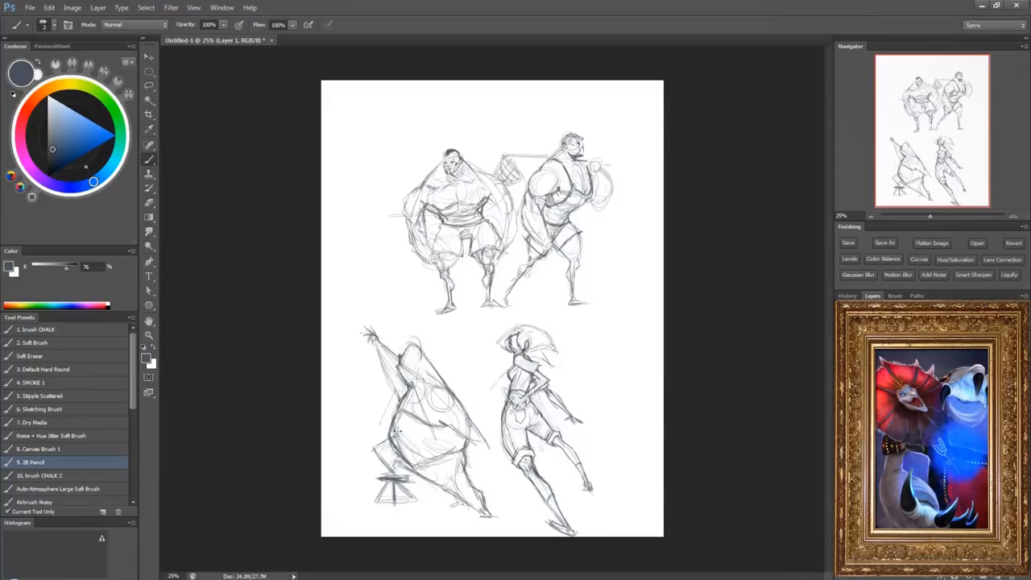
pyautogui.moveTo(396, 456)
pyautogui.mouseDown()
pyautogui.moveTo(401, 478)
pyautogui.moveTo(388, 473)
pyautogui.moveTo(375, 436)
pyautogui.mouseUp()
pyautogui.moveTo(469, 439)
pyautogui.mouseDown()
pyautogui.moveTo(488, 460)
pyautogui.moveTo(497, 455)
pyautogui.mouseUp()
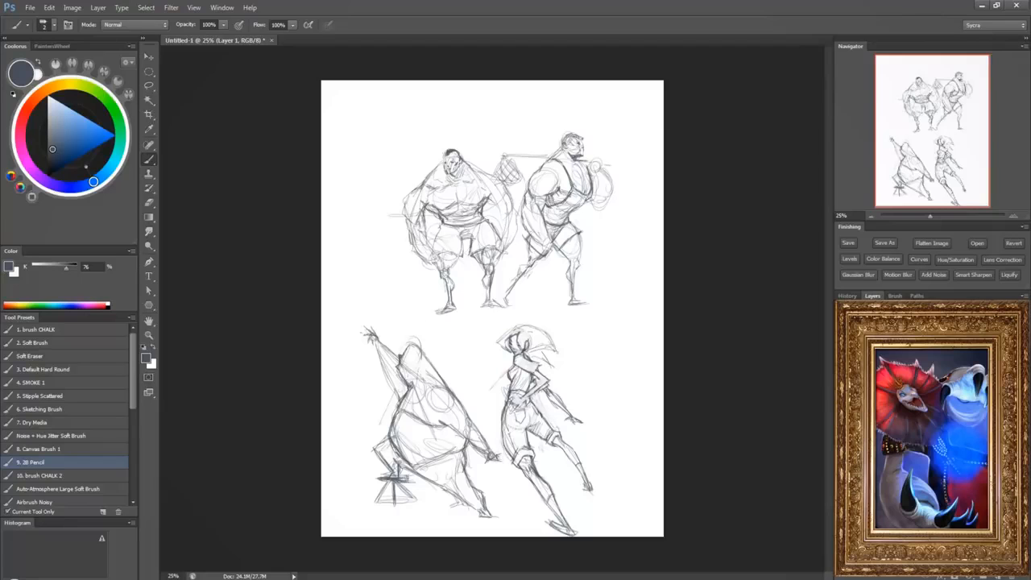
# Add the heavyset figure's eye, ear and hair, and darken the neck and raised arm contours.
pyautogui.moveTo(405, 365)
pyautogui.mouseDown()
pyautogui.moveTo(408, 353)
pyautogui.moveTo(414, 364)
pyautogui.moveTo(422, 357)
pyautogui.mouseUp()
pyautogui.moveTo(416, 351); pyautogui.dragTo(420, 353)
pyautogui.moveTo(411, 380); pyautogui.dragTo(394, 410)
pyautogui.moveTo(382, 348)
pyautogui.mouseDown()
pyautogui.moveTo(399, 357)
pyautogui.moveTo(383, 359)
pyautogui.moveTo(394, 385)
pyautogui.mouseUp()
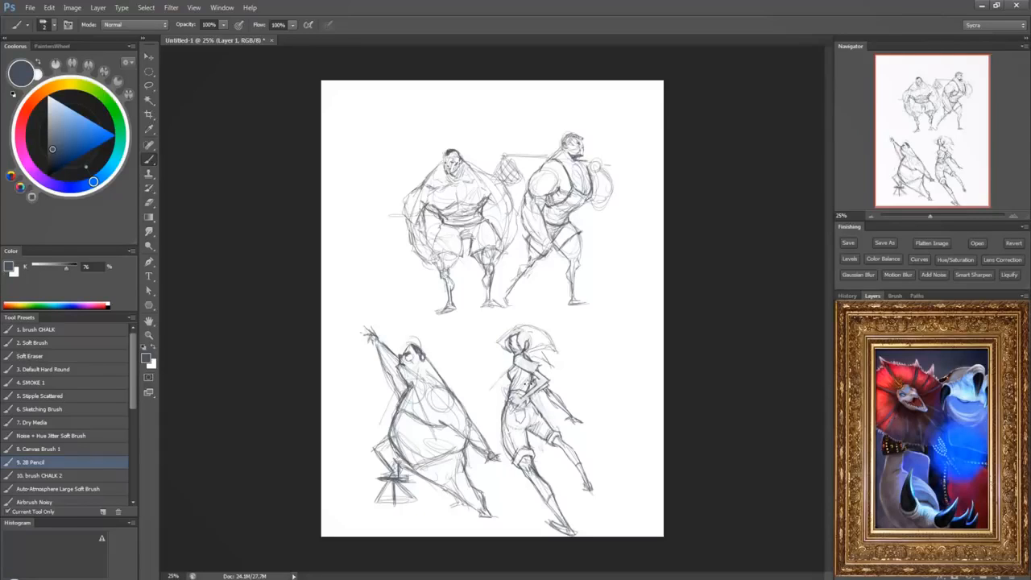
# Draw a shirt neckline and sleeve edge on the heavyset figure, with a belt band under the belly.
pyautogui.moveTo(395, 440)
pyautogui.mouseDown()
pyautogui.moveTo(413, 388)
pyautogui.moveTo(453, 401)
pyautogui.moveTo(452, 424)
pyautogui.moveTo(409, 401)
pyautogui.mouseUp()
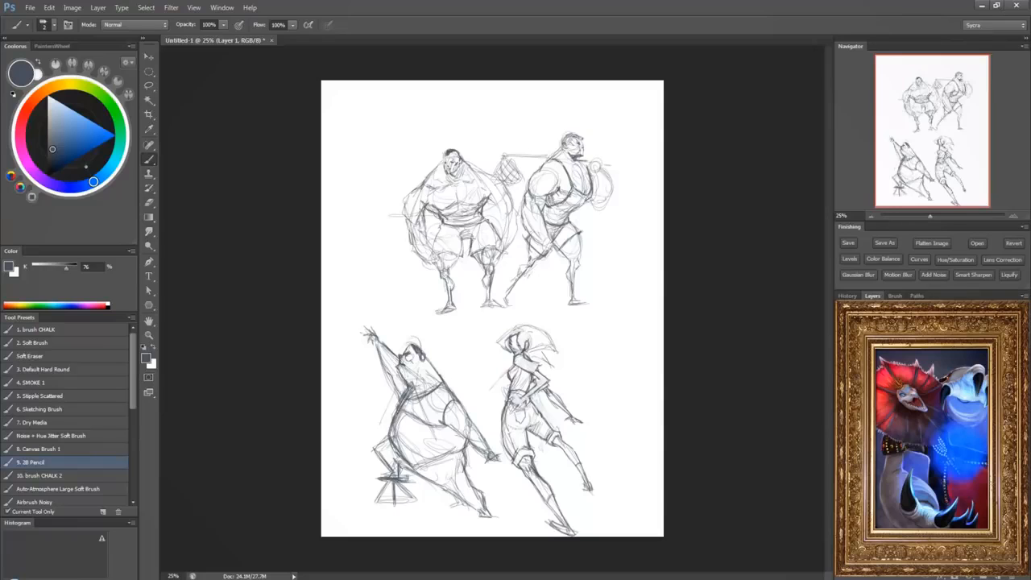
pyautogui.moveTo(403, 451); pyautogui.dragTo(462, 450)
pyautogui.moveTo(383, 433)
pyautogui.mouseDown()
pyautogui.moveTo(439, 449)
pyautogui.moveTo(466, 441)
pyautogui.mouseUp()
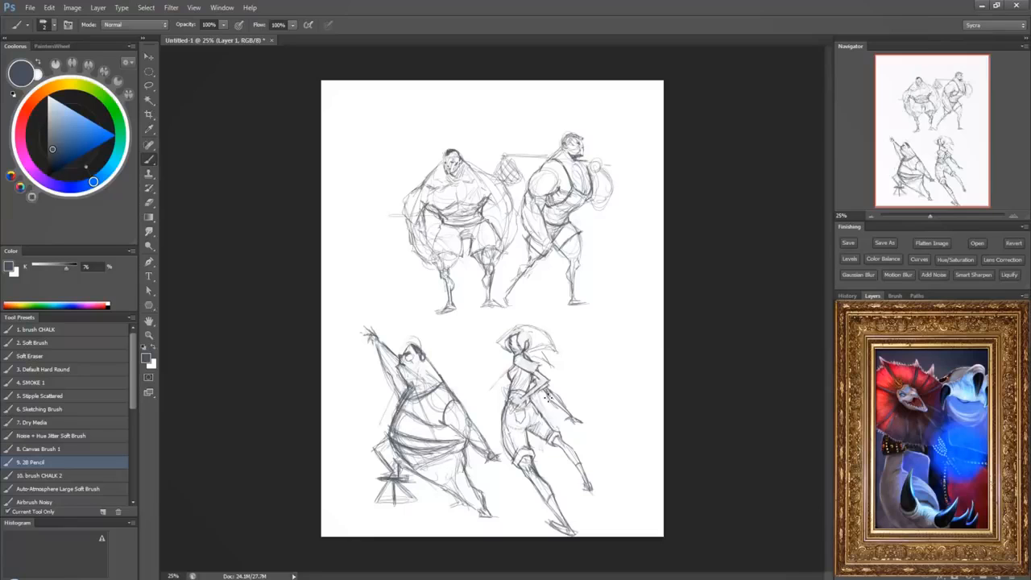
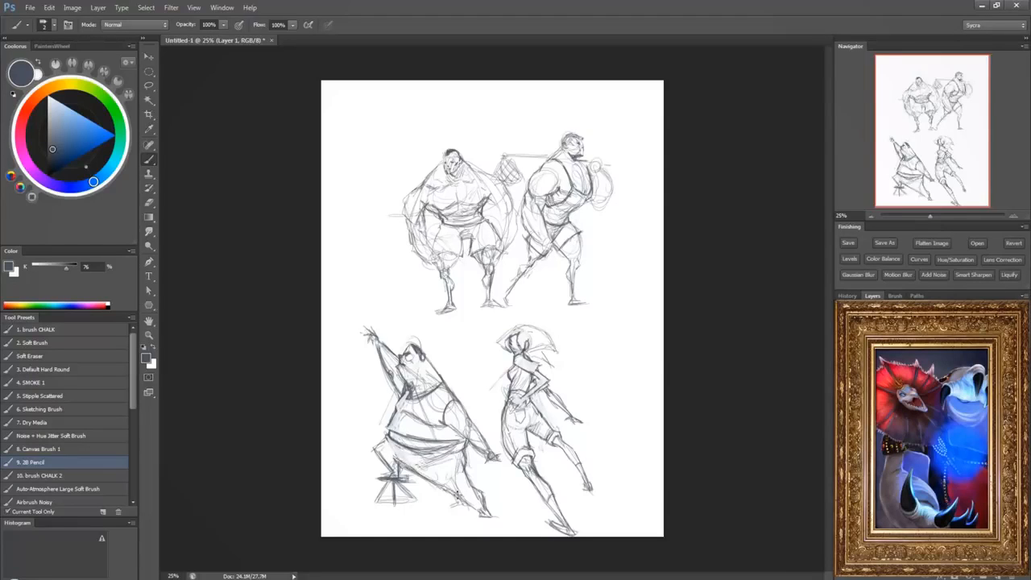
# Erase the stool and redraw the heavyset figure's front leg as a deep bent-knee lunge with a planted foot.
pyautogui.moveTo(389, 442)
pyautogui.mouseDown()
pyautogui.moveTo(398, 458)
pyautogui.moveTo(364, 455)
pyautogui.moveTo(368, 465)
pyautogui.moveTo(419, 473)
pyautogui.mouseUp()
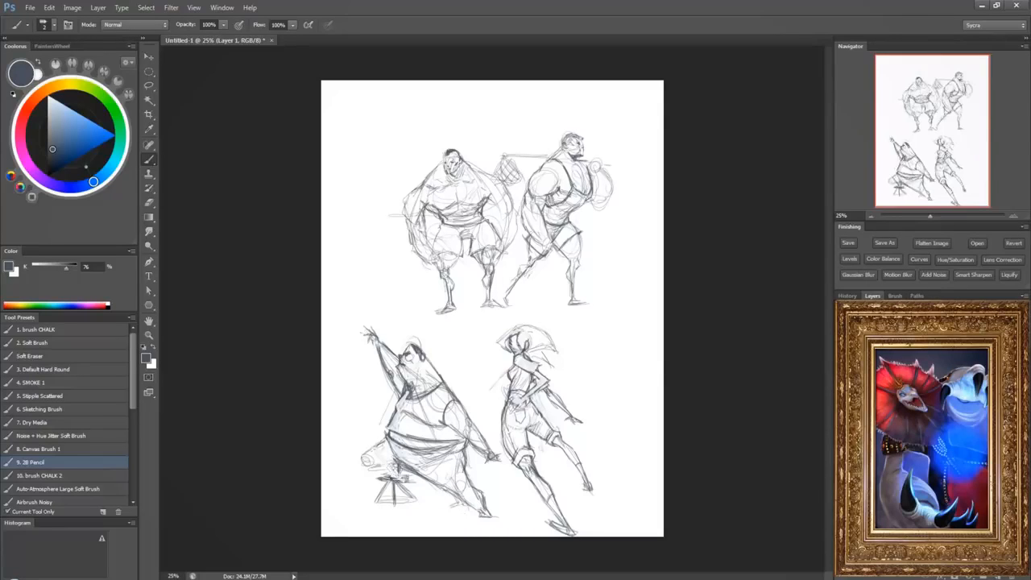
pyautogui.moveTo(408, 478); pyautogui.dragTo(379, 479)
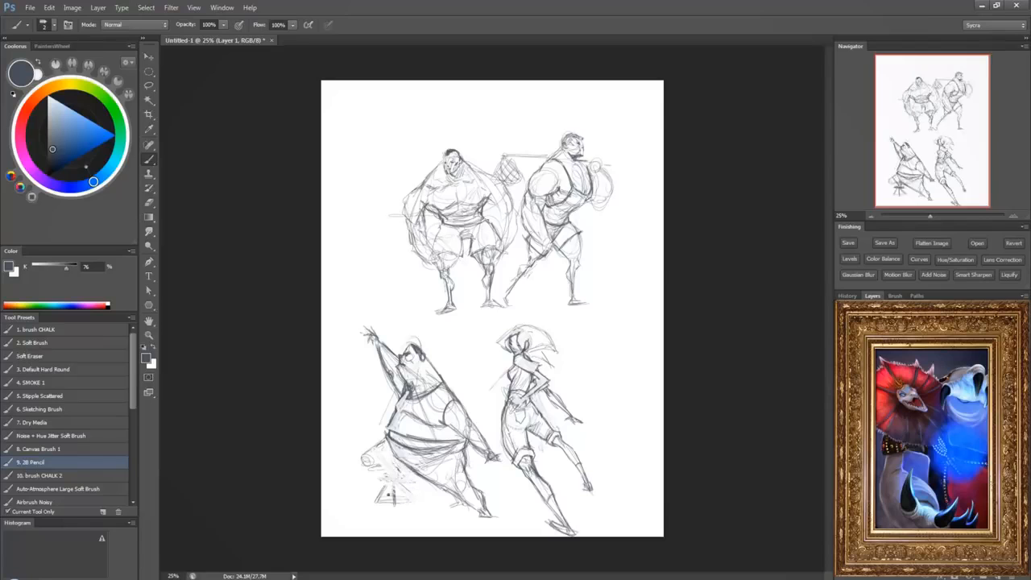
pyautogui.moveTo(391, 480)
pyautogui.mouseDown()
pyautogui.moveTo(395, 488)
pyautogui.moveTo(407, 441)
pyautogui.mouseUp()
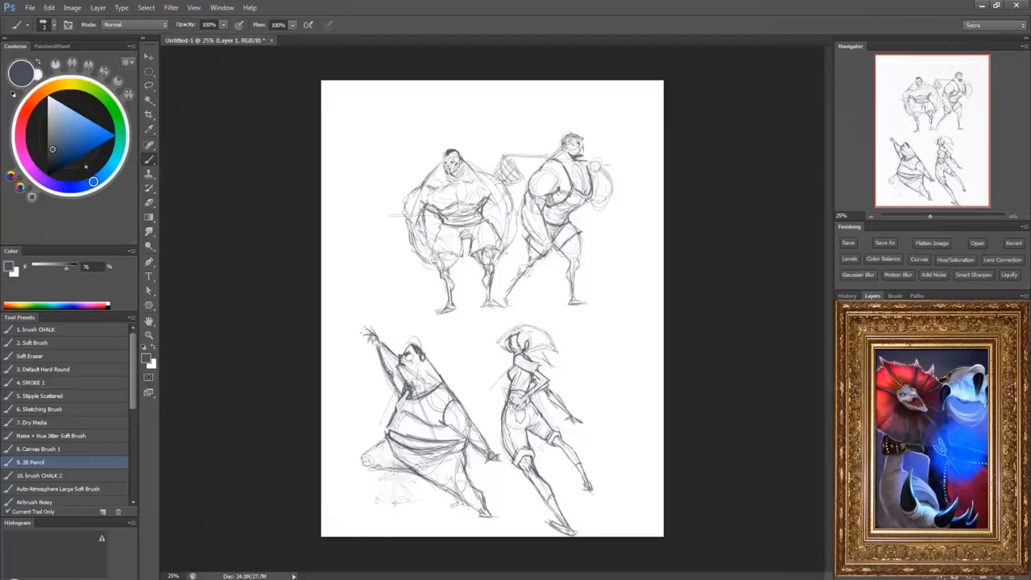
pyautogui.moveTo(362, 459)
pyautogui.mouseDown()
pyautogui.moveTo(379, 462)
pyautogui.moveTo(366, 493)
pyautogui.moveTo(379, 475)
pyautogui.moveTo(357, 498)
pyautogui.moveTo(375, 488)
pyautogui.mouseUp()
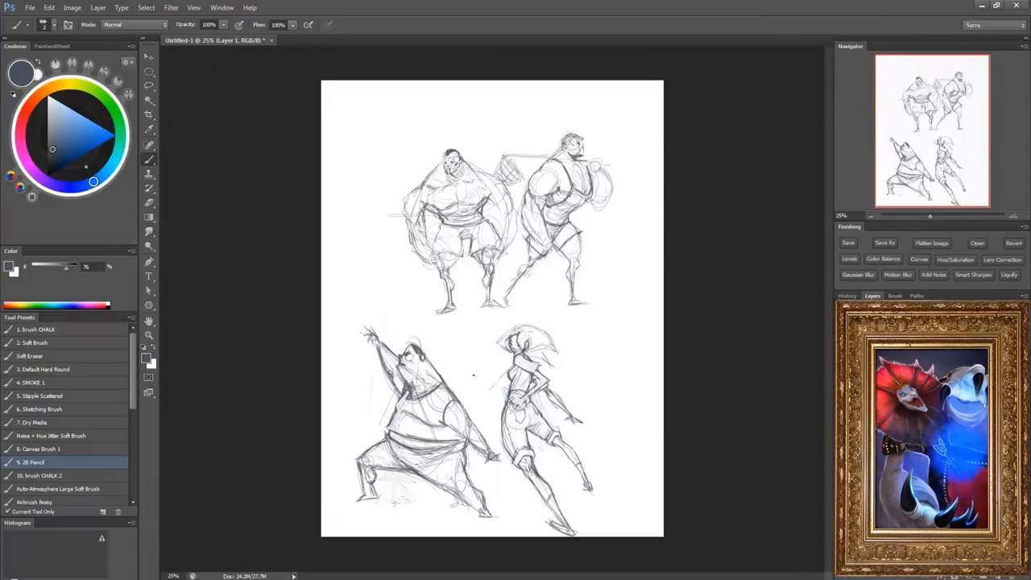
# Sketch a row of books on a shelf at the heavyset figure's fingertips, with the shelf's upright and ground marks underfoot.
pyautogui.moveTo(358, 305); pyautogui.dragTo(364, 335)
pyautogui.moveTo(368, 503)
pyautogui.mouseDown()
pyautogui.moveTo(367, 512)
pyautogui.moveTo(375, 498)
pyautogui.moveTo(359, 505)
pyautogui.mouseUp()
pyautogui.moveTo(353, 304)
pyautogui.mouseDown()
pyautogui.moveTo(351, 330)
pyautogui.moveTo(355, 305)
pyautogui.mouseUp()
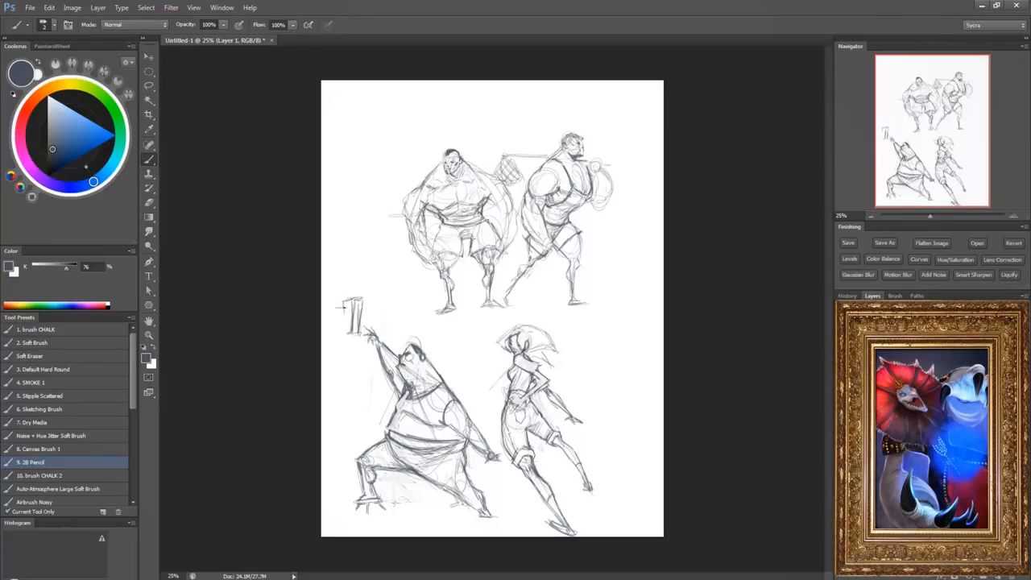
pyautogui.moveTo(343, 308)
pyautogui.mouseDown()
pyautogui.moveTo(346, 338)
pyautogui.moveTo(327, 330)
pyautogui.moveTo(335, 337)
pyautogui.mouseUp()
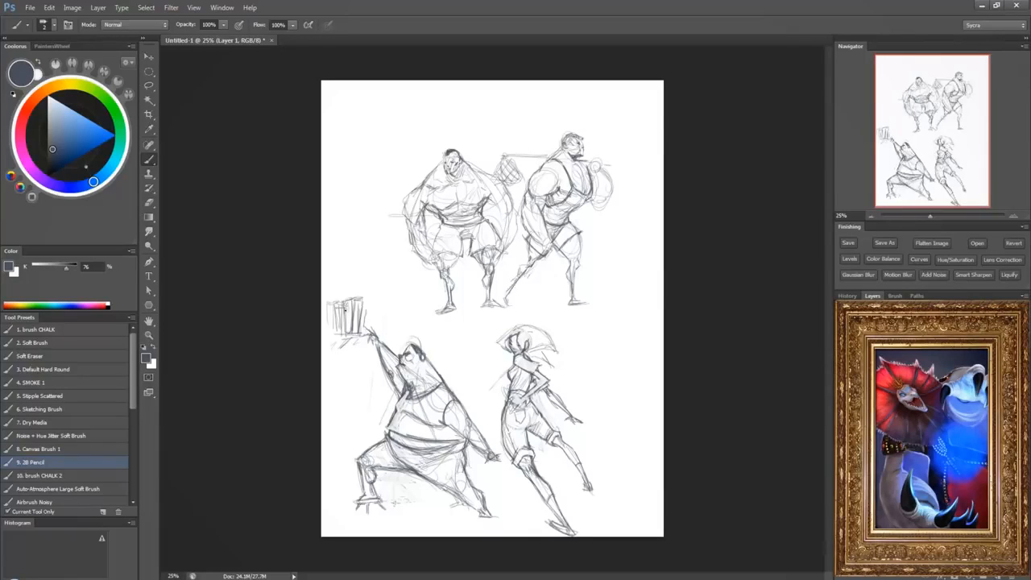
pyautogui.moveTo(347, 306); pyautogui.dragTo(347, 320)
pyautogui.moveTo(359, 314); pyautogui.dragTo(361, 297)
pyautogui.moveTo(373, 356)
pyautogui.mouseDown()
pyautogui.moveTo(376, 419)
pyautogui.moveTo(364, 347)
pyautogui.moveTo(332, 360)
pyautogui.moveTo(372, 358)
pyautogui.moveTo(367, 388)
pyautogui.moveTo(374, 357)
pyautogui.moveTo(368, 372)
pyautogui.moveTo(368, 350)
pyautogui.moveTo(331, 351)
pyautogui.moveTo(324, 388)
pyautogui.moveTo(368, 390)
pyautogui.moveTo(370, 439)
pyautogui.mouseUp()
pyautogui.moveTo(372, 393); pyautogui.dragTo(372, 440)
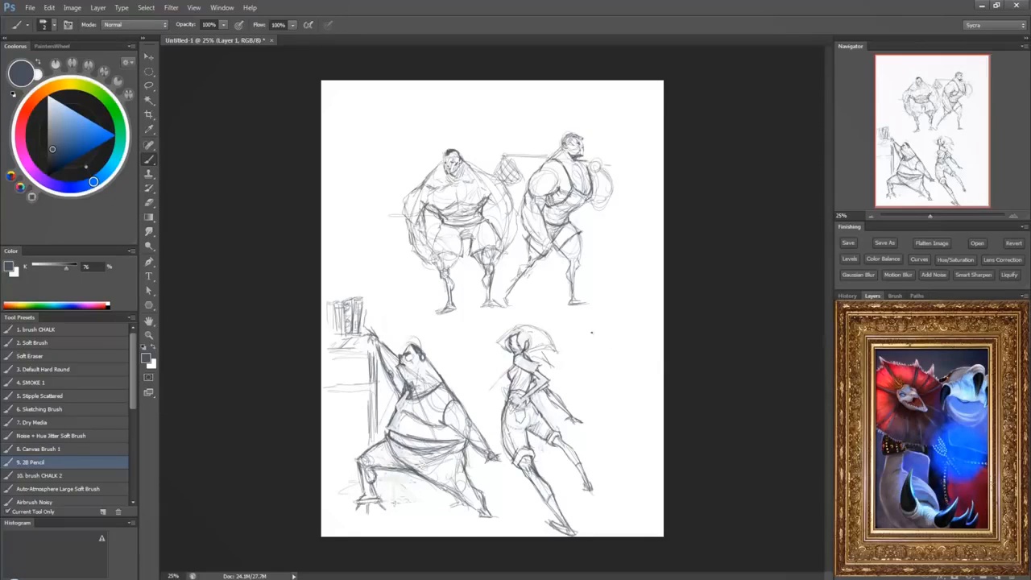
# Construct a new character's head beside the woman from a circle and tapered jaw, and add the ear.
pyautogui.moveTo(602, 311)
pyautogui.mouseDown()
pyautogui.moveTo(598, 353)
pyautogui.moveTo(596, 310)
pyautogui.moveTo(628, 310)
pyautogui.moveTo(625, 386)
pyautogui.mouseUp()
pyautogui.moveTo(590, 352); pyautogui.dragTo(630, 389)
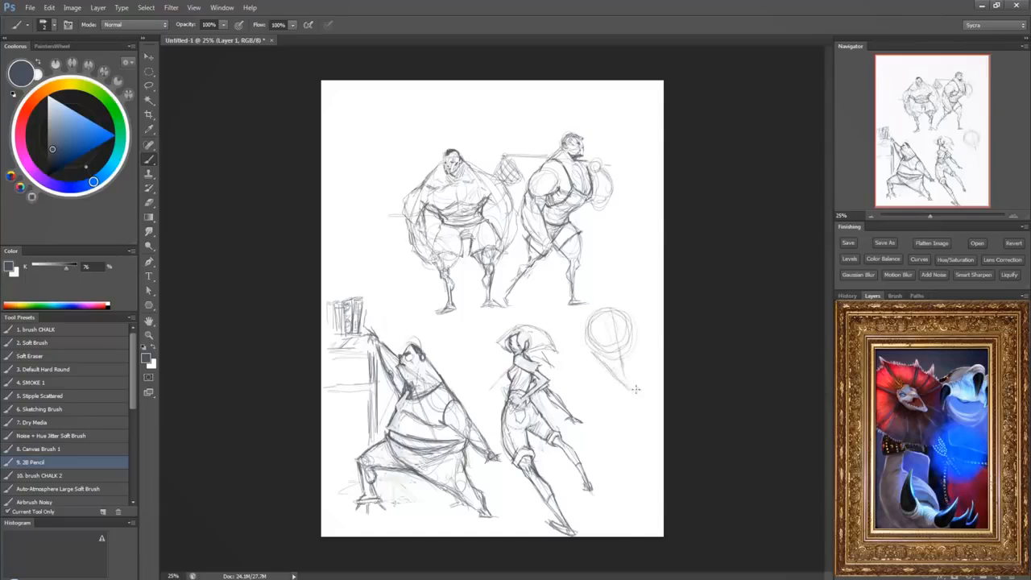
pyautogui.moveTo(635, 351); pyautogui.dragTo(629, 382)
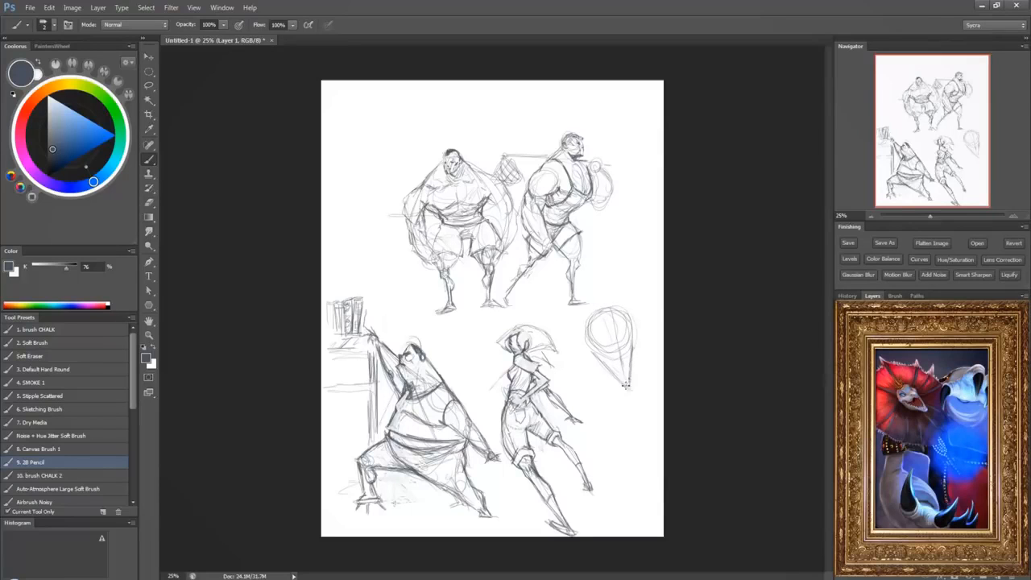
pyautogui.moveTo(592, 349); pyautogui.dragTo(625, 382)
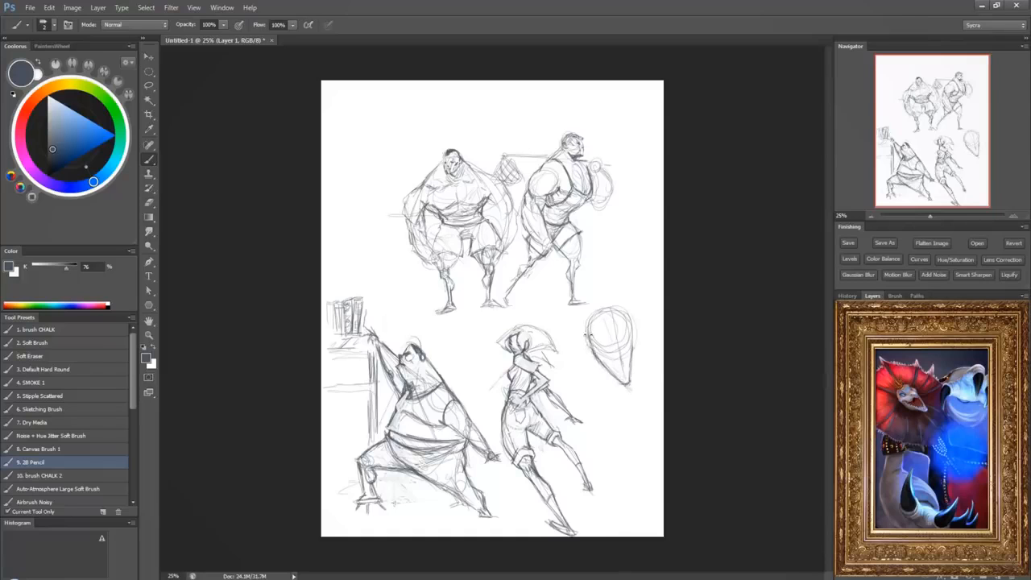
pyautogui.moveTo(587, 332)
pyautogui.mouseDown()
pyautogui.moveTo(579, 328)
pyautogui.moveTo(586, 350)
pyautogui.moveTo(619, 277)
pyautogui.moveTo(631, 371)
pyautogui.mouseUp()
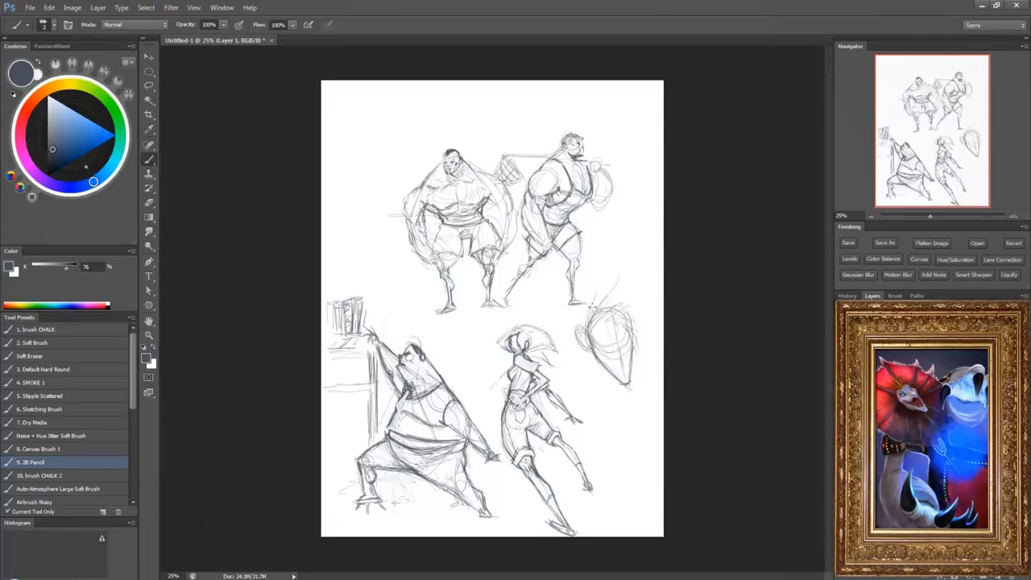
# Sketch tall spiky hair sweeping up and back over the new character's head, with strands falling beside the face.
pyautogui.moveTo(587, 297)
pyautogui.mouseDown()
pyautogui.moveTo(588, 263)
pyautogui.moveTo(594, 286)
pyautogui.moveTo(602, 248)
pyautogui.moveTo(610, 279)
pyautogui.mouseUp()
pyautogui.moveTo(649, 242)
pyautogui.mouseDown()
pyautogui.moveTo(631, 287)
pyautogui.moveTo(649, 296)
pyautogui.moveTo(655, 321)
pyautogui.moveTo(623, 308)
pyautogui.moveTo(642, 366)
pyautogui.mouseUp()
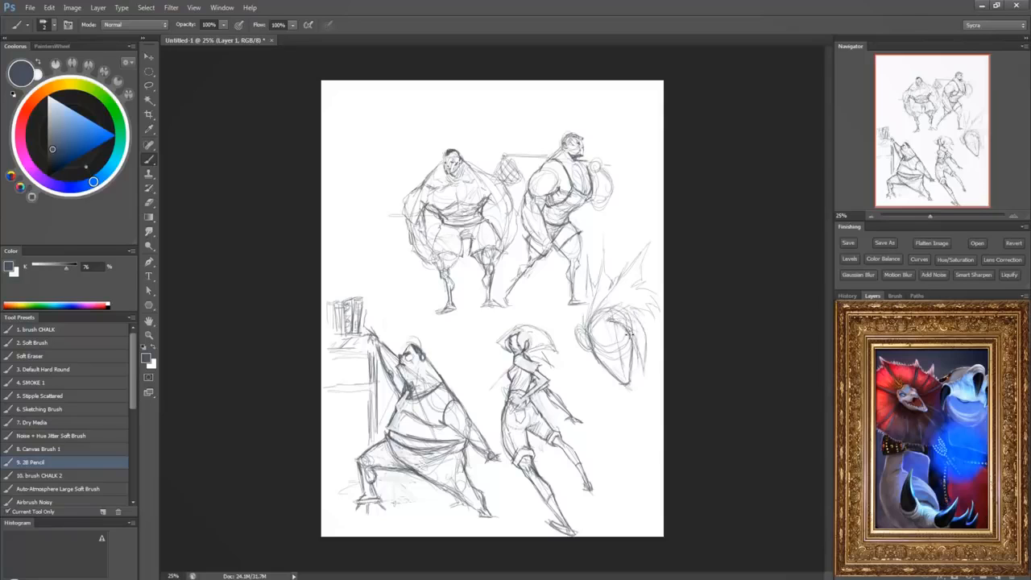
pyautogui.moveTo(644, 329); pyautogui.dragTo(625, 307)
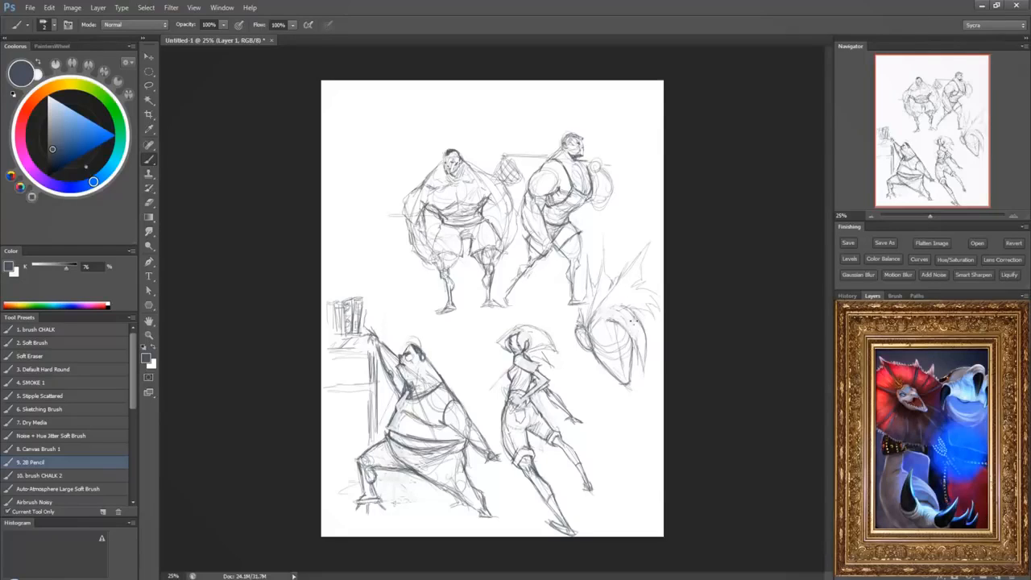
# Add the spiky-haired character's facial features, long neck and sloping shoulder lines.
pyautogui.moveTo(607, 345)
pyautogui.mouseDown()
pyautogui.moveTo(627, 345)
pyautogui.moveTo(630, 365)
pyautogui.moveTo(620, 369)
pyautogui.moveTo(630, 379)
pyautogui.mouseUp()
pyautogui.moveTo(599, 386); pyautogui.dragTo(614, 410)
pyautogui.moveTo(595, 361); pyautogui.dragTo(614, 413)
pyautogui.moveTo(586, 372); pyautogui.dragTo(621, 403)
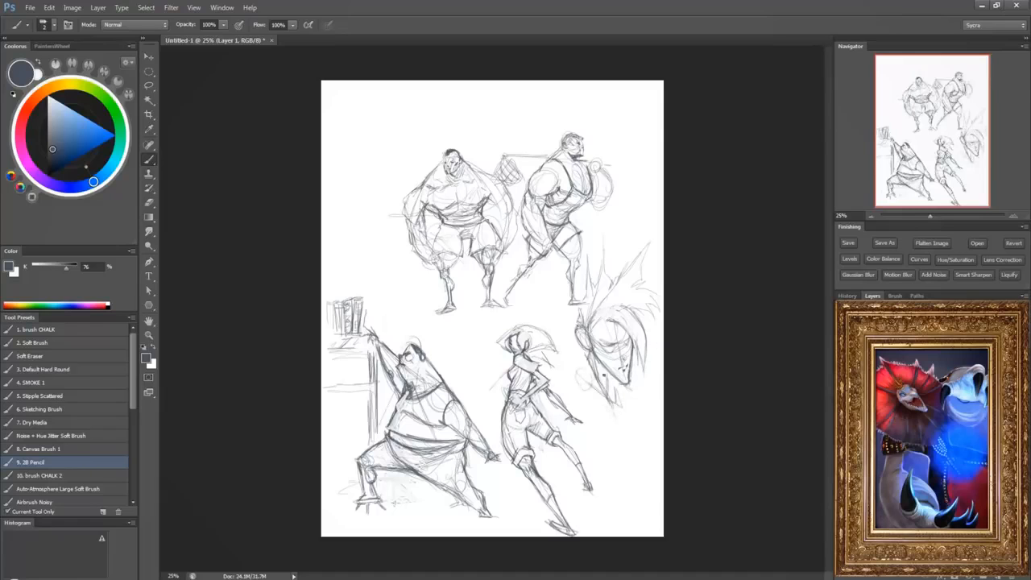
pyautogui.moveTo(589, 356)
pyautogui.mouseDown()
pyautogui.moveTo(605, 385)
pyautogui.moveTo(586, 382)
pyautogui.moveTo(612, 398)
pyautogui.mouseUp()
pyautogui.moveTo(600, 362)
pyautogui.mouseDown()
pyautogui.moveTo(625, 414)
pyautogui.moveTo(605, 395)
pyautogui.moveTo(580, 409)
pyautogui.moveTo(628, 436)
pyautogui.moveTo(644, 418)
pyautogui.moveTo(638, 440)
pyautogui.mouseUp()
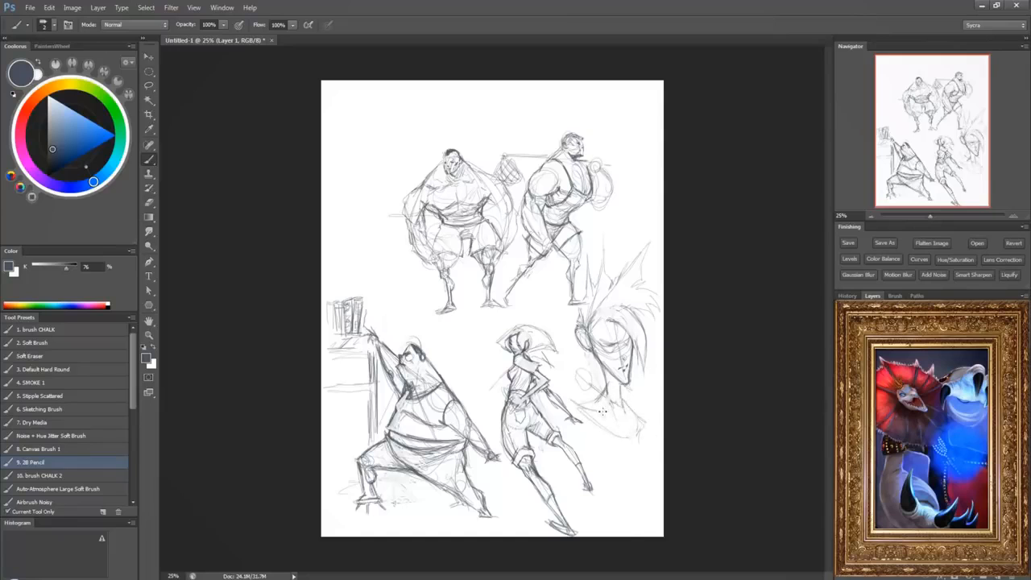
# Rough in the spiky-haired character's torso and arm lines, draw a collar around the neck, and undo the last strokes.
pyautogui.moveTo(591, 406); pyautogui.dragTo(582, 405)
pyautogui.moveTo(590, 445); pyautogui.dragTo(607, 488)
pyautogui.moveTo(641, 423); pyautogui.dragTo(663, 436)
pyautogui.moveTo(596, 453); pyautogui.dragTo(645, 463)
pyautogui.moveTo(607, 483); pyautogui.dragTo(644, 486)
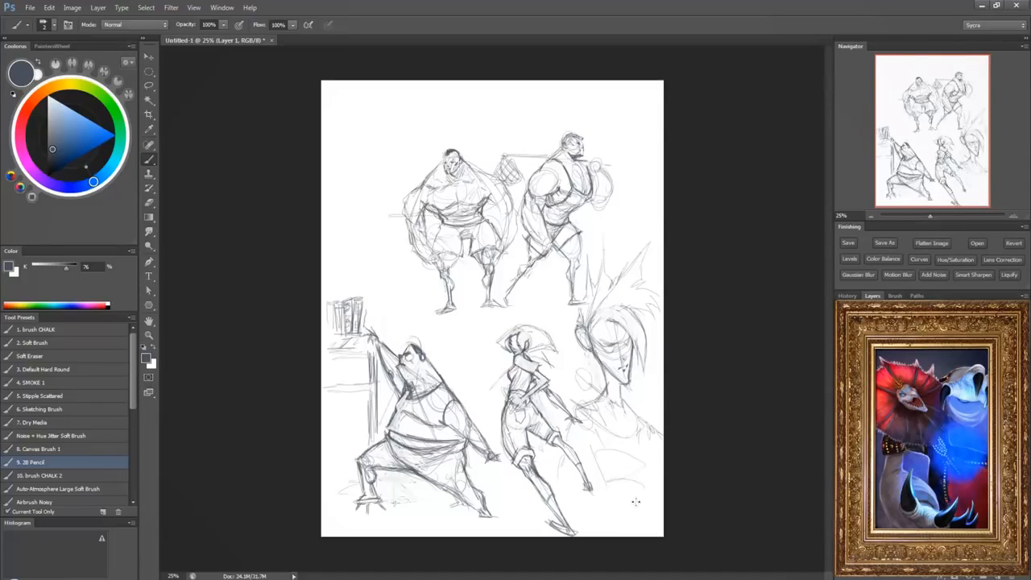
pyautogui.moveTo(639, 434); pyautogui.dragTo(649, 514)
pyautogui.moveTo(597, 406)
pyautogui.mouseDown()
pyautogui.moveTo(612, 427)
pyautogui.moveTo(629, 426)
pyautogui.moveTo(635, 416)
pyautogui.moveTo(619, 423)
pyautogui.moveTo(629, 411)
pyautogui.moveTo(618, 423)
pyautogui.moveTo(635, 406)
pyautogui.mouseUp()
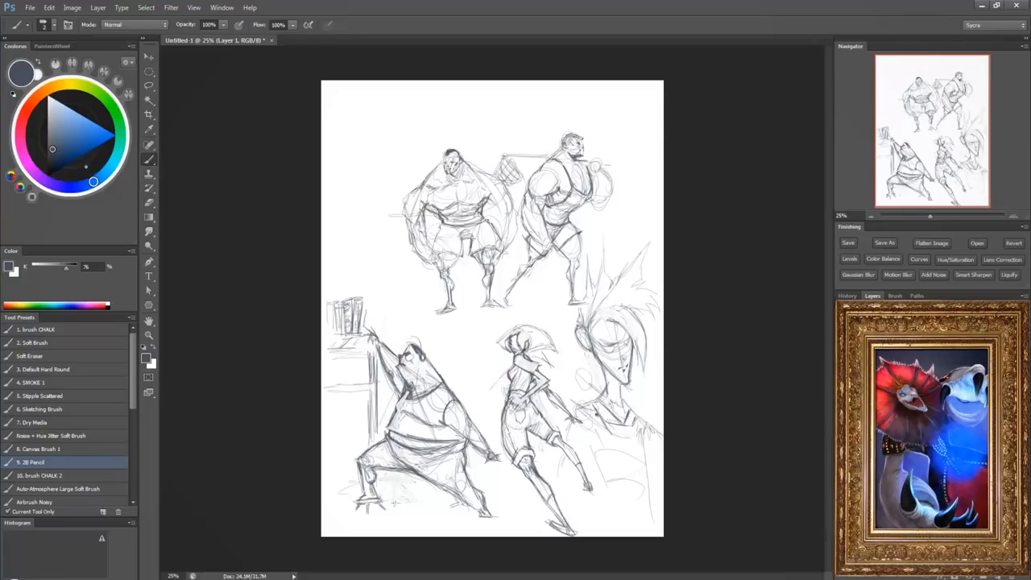
pyautogui.hotkey('ctrl', 'alt', 'z')
pyautogui.hotkey('ctrl', 'alt', 'z')
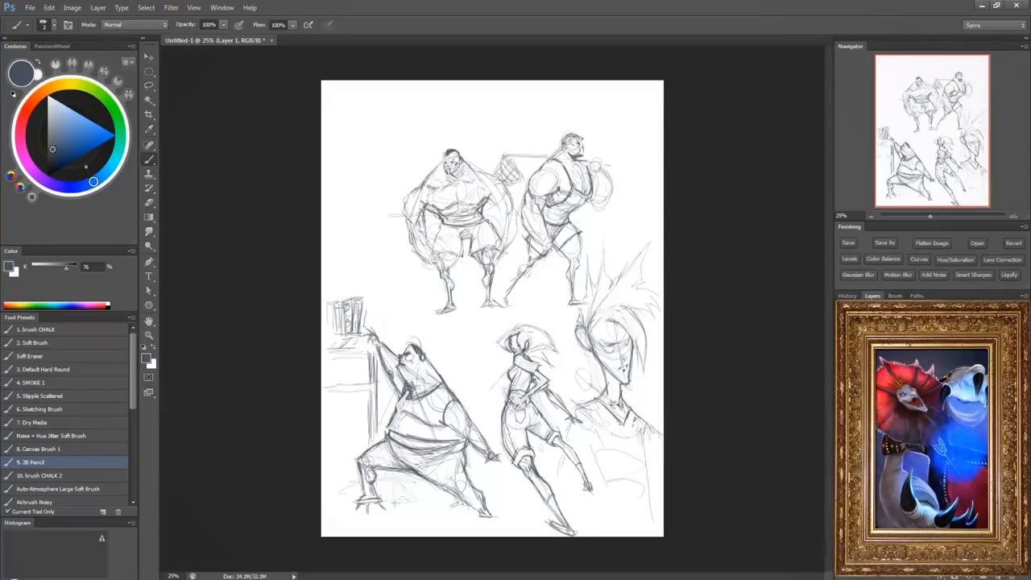
# Refine the spiky-haired character's face with darker brows, eyes, nose and mouth, and strengthen the ear's outline.
pyautogui.moveTo(604, 371); pyautogui.dragTo(622, 382)
pyautogui.hotkey('ctrl', '+')
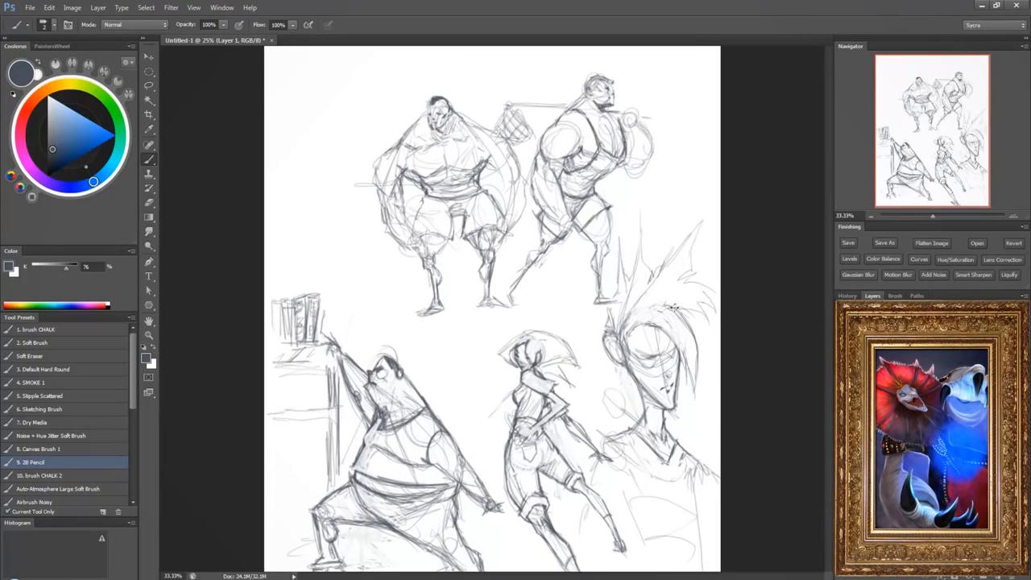
pyautogui.moveTo(679, 390); pyautogui.dragTo(625, 335)
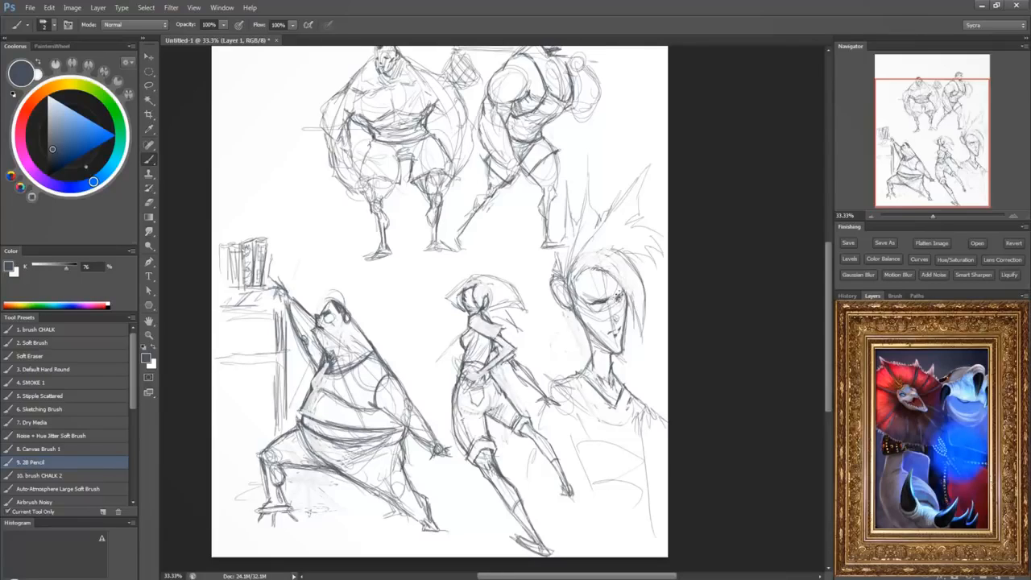
pyautogui.moveTo(612, 298); pyautogui.dragTo(626, 290)
pyautogui.moveTo(619, 301); pyautogui.dragTo(629, 294)
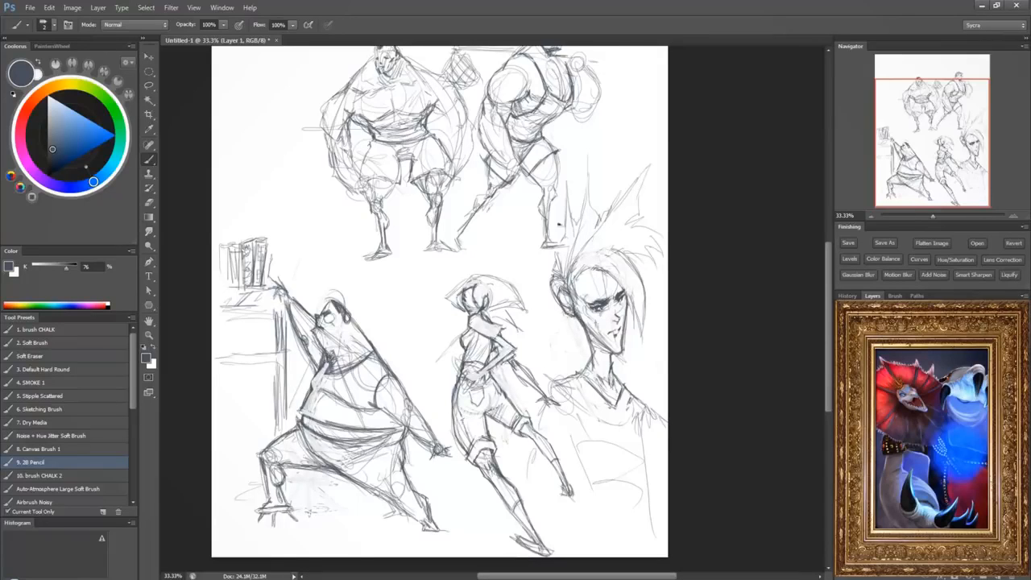
pyautogui.moveTo(556, 277)
pyautogui.mouseDown()
pyautogui.moveTo(553, 295)
pyautogui.moveTo(570, 314)
pyautogui.mouseUp()
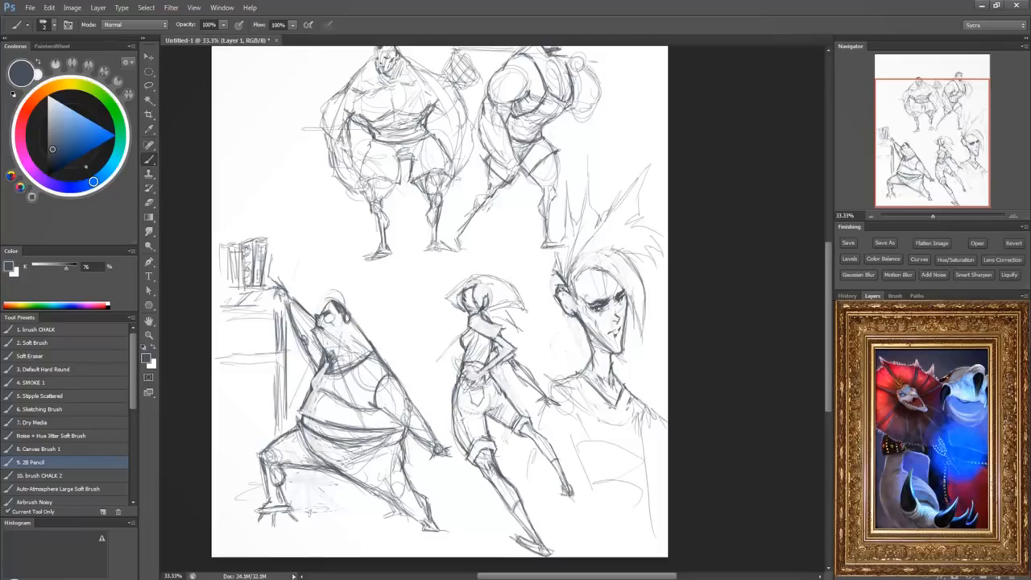
# Darken the spiky-haired character's hair with bold spikes, swept-back strands and a long lock falling beside the face.
pyautogui.moveTo(563, 296)
pyautogui.mouseDown()
pyautogui.moveTo(572, 308)
pyautogui.moveTo(563, 298)
pyautogui.moveTo(567, 309)
pyautogui.moveTo(575, 294)
pyautogui.moveTo(555, 274)
pyautogui.moveTo(568, 184)
pyautogui.moveTo(577, 235)
pyautogui.moveTo(589, 157)
pyautogui.moveTo(606, 219)
pyautogui.moveTo(606, 203)
pyautogui.moveTo(649, 163)
pyautogui.moveTo(627, 224)
pyautogui.moveTo(647, 227)
pyautogui.mouseUp()
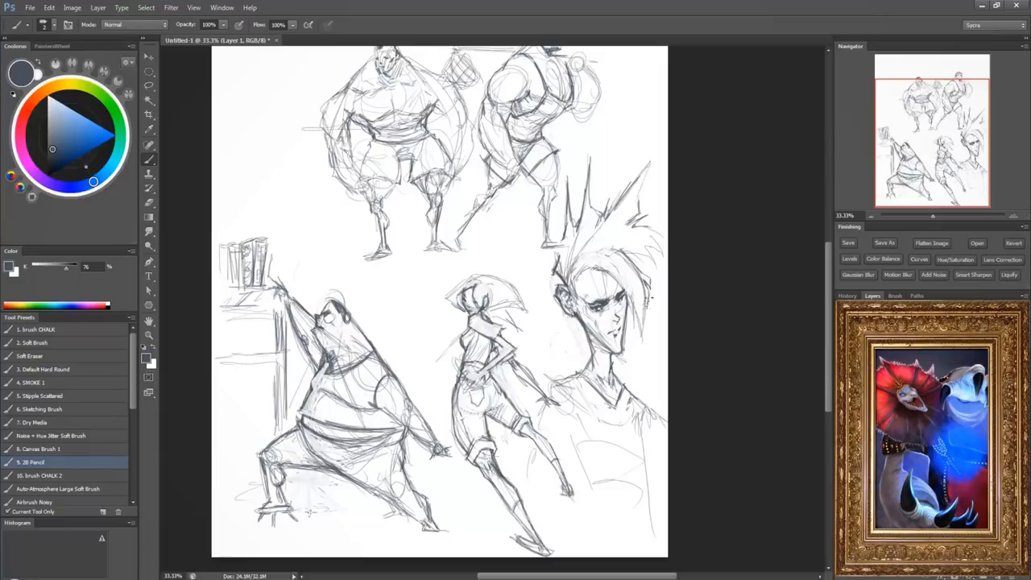
pyautogui.moveTo(645, 319)
pyautogui.mouseDown()
pyautogui.moveTo(640, 345)
pyautogui.moveTo(624, 287)
pyautogui.moveTo(630, 295)
pyautogui.moveTo(584, 263)
pyautogui.moveTo(629, 262)
pyautogui.moveTo(578, 275)
pyautogui.mouseUp()
pyautogui.moveTo(600, 239)
pyautogui.mouseDown()
pyautogui.moveTo(578, 272)
pyautogui.moveTo(617, 247)
pyautogui.moveTo(592, 243)
pyautogui.mouseUp()
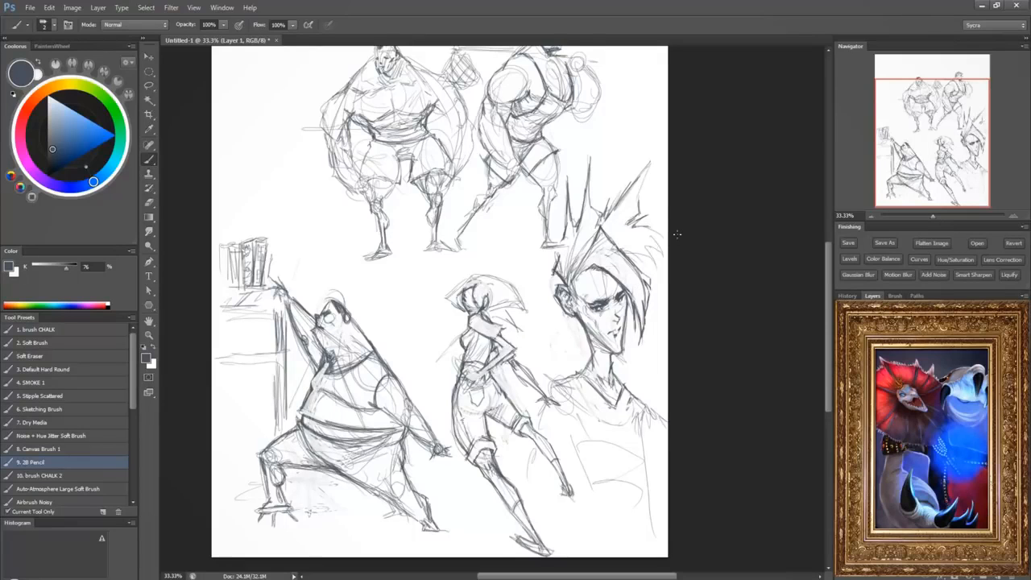
pyautogui.moveTo(615, 233); pyautogui.dragTo(648, 225)
pyautogui.moveTo(613, 319); pyautogui.dragTo(618, 328)
pyautogui.moveTo(632, 257)
pyautogui.mouseDown()
pyautogui.moveTo(657, 265)
pyautogui.moveTo(661, 244)
pyautogui.moveTo(636, 199)
pyautogui.moveTo(638, 211)
pyautogui.moveTo(653, 158)
pyautogui.mouseUp()
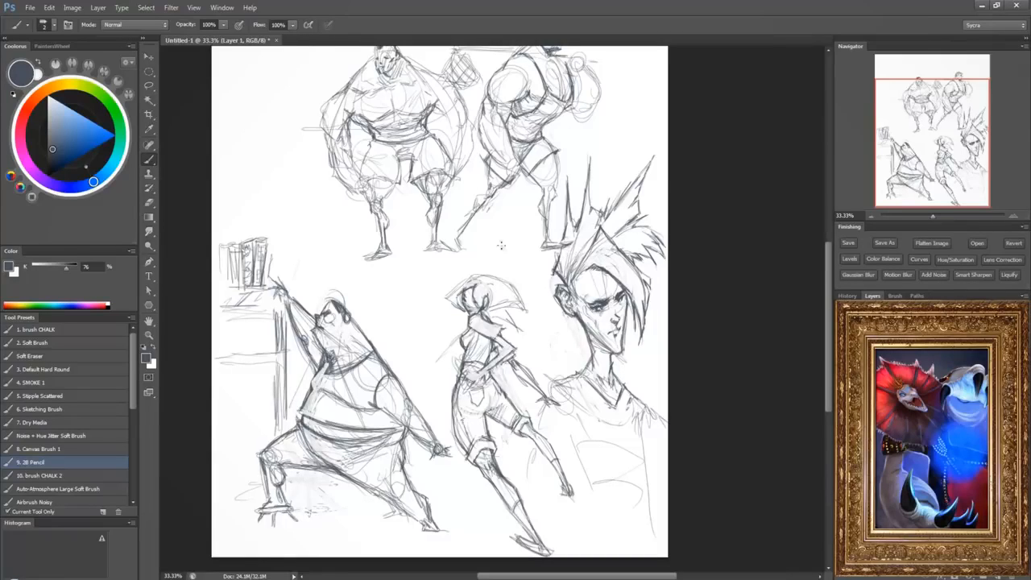
# Sketch a ground line under the two muscular men and rough in the side and waist of the spiky-haired character's torso.
pyautogui.moveTo(443, 253)
pyautogui.mouseDown()
pyautogui.moveTo(567, 246)
pyautogui.moveTo(563, 254)
pyautogui.mouseUp()
pyautogui.moveTo(403, 249); pyautogui.dragTo(460, 251)
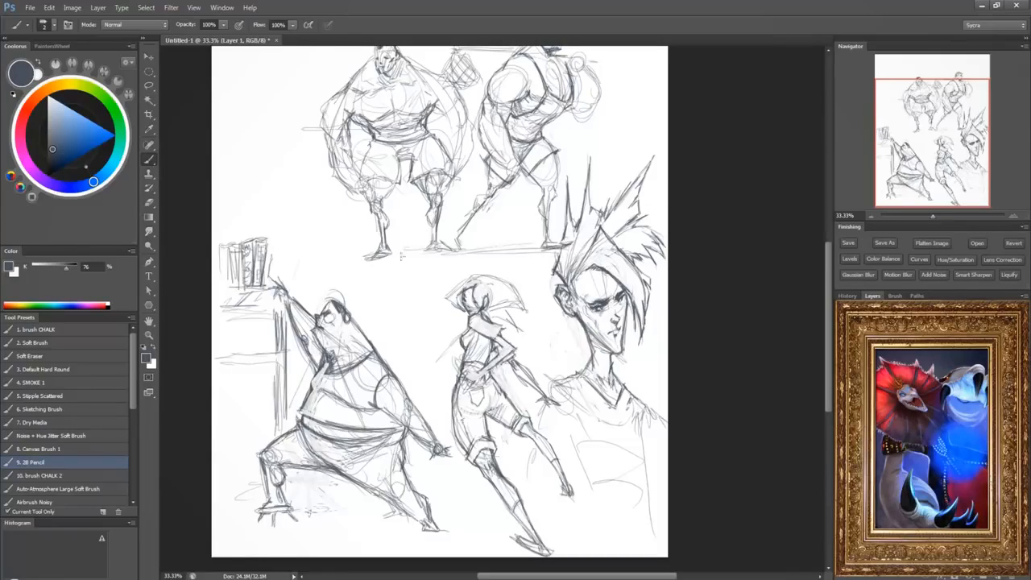
pyautogui.moveTo(368, 258); pyautogui.dragTo(461, 254)
pyautogui.moveTo(563, 428)
pyautogui.mouseDown()
pyautogui.moveTo(607, 507)
pyautogui.moveTo(591, 486)
pyautogui.moveTo(610, 508)
pyautogui.moveTo(610, 496)
pyautogui.moveTo(638, 493)
pyautogui.mouseUp()
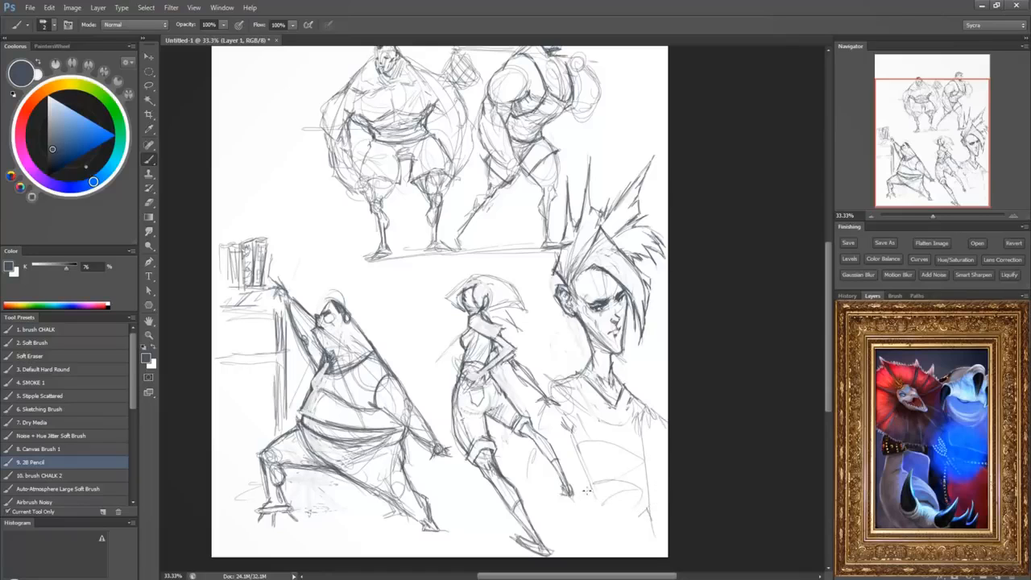
pyautogui.moveTo(586, 493); pyautogui.dragTo(567, 542)
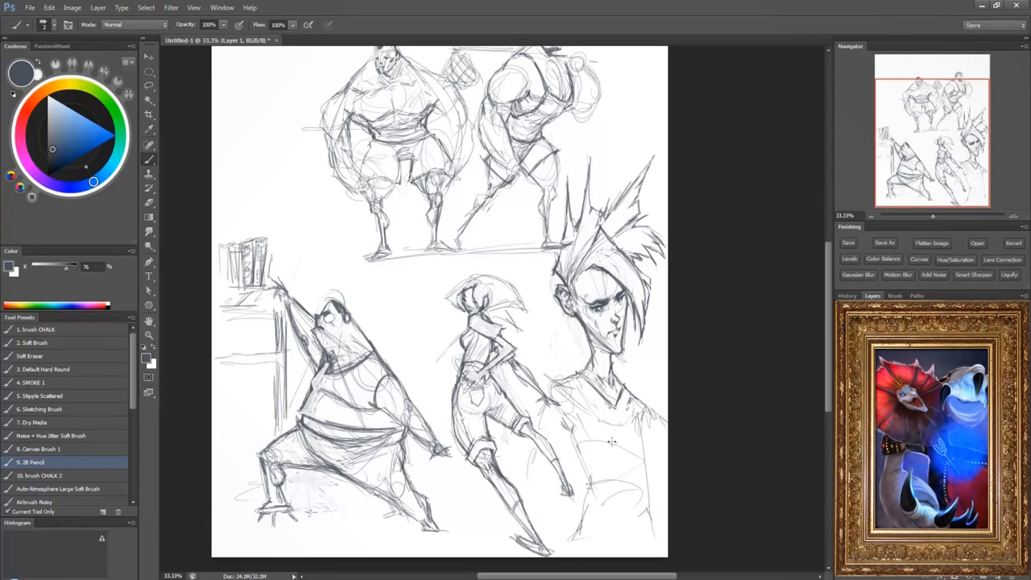
# Construct a new woman's head in the page's upper-left corner from a circle and jaw, adding the ear, neck and shoulder circles.
pyautogui.moveTo(453, 260); pyautogui.dragTo(579, 387)
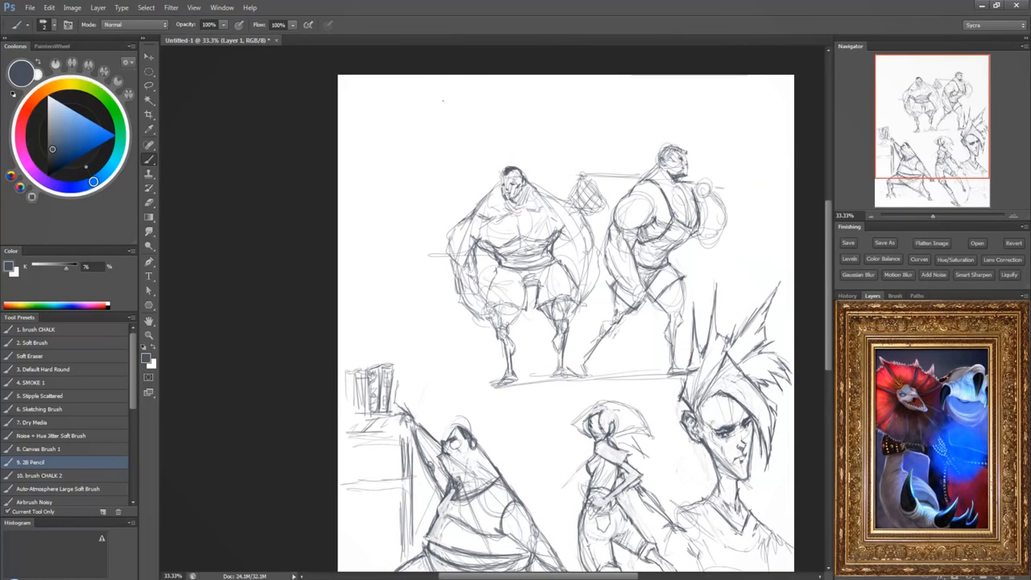
pyautogui.moveTo(455, 142)
pyautogui.mouseDown()
pyautogui.moveTo(417, 166)
pyautogui.moveTo(408, 156)
pyautogui.moveTo(425, 187)
pyautogui.moveTo(452, 169)
pyautogui.moveTo(455, 125)
pyautogui.moveTo(403, 143)
pyautogui.moveTo(459, 147)
pyautogui.mouseUp()
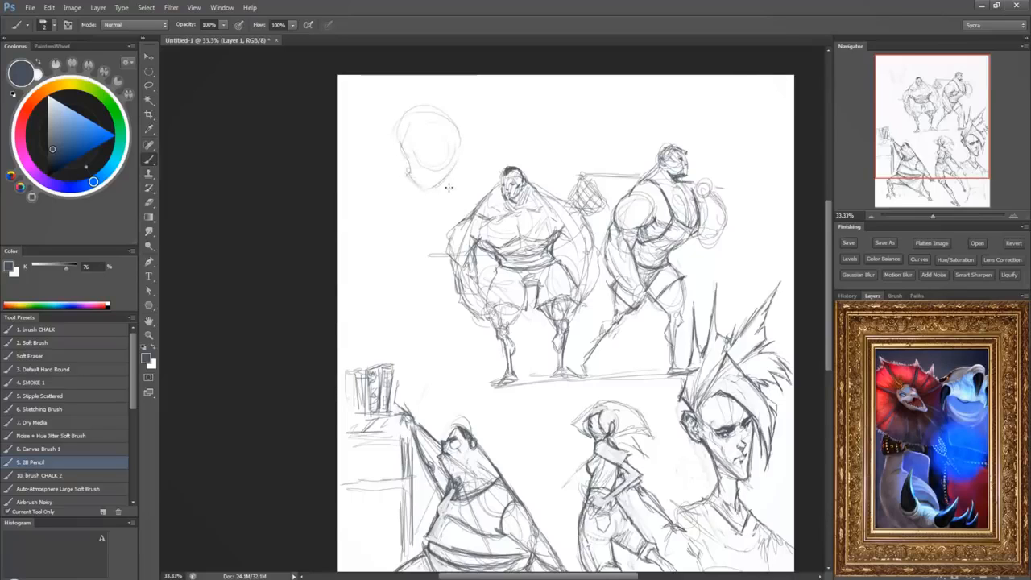
pyautogui.moveTo(440, 182)
pyautogui.mouseDown()
pyautogui.moveTo(453, 198)
pyautogui.moveTo(456, 177)
pyautogui.moveTo(462, 186)
pyautogui.moveTo(446, 213)
pyautogui.mouseUp()
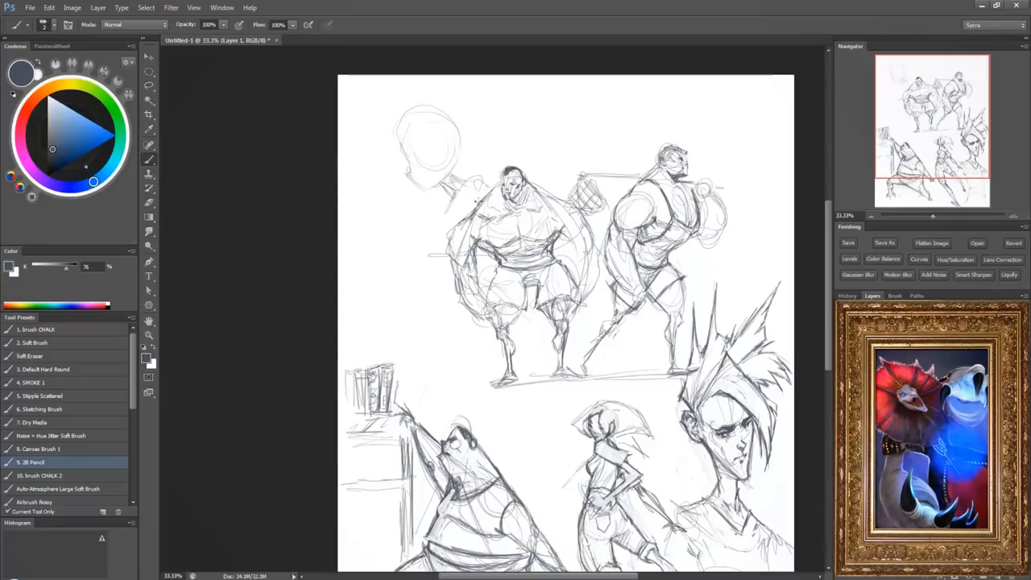
pyautogui.moveTo(452, 148); pyautogui.dragTo(427, 191)
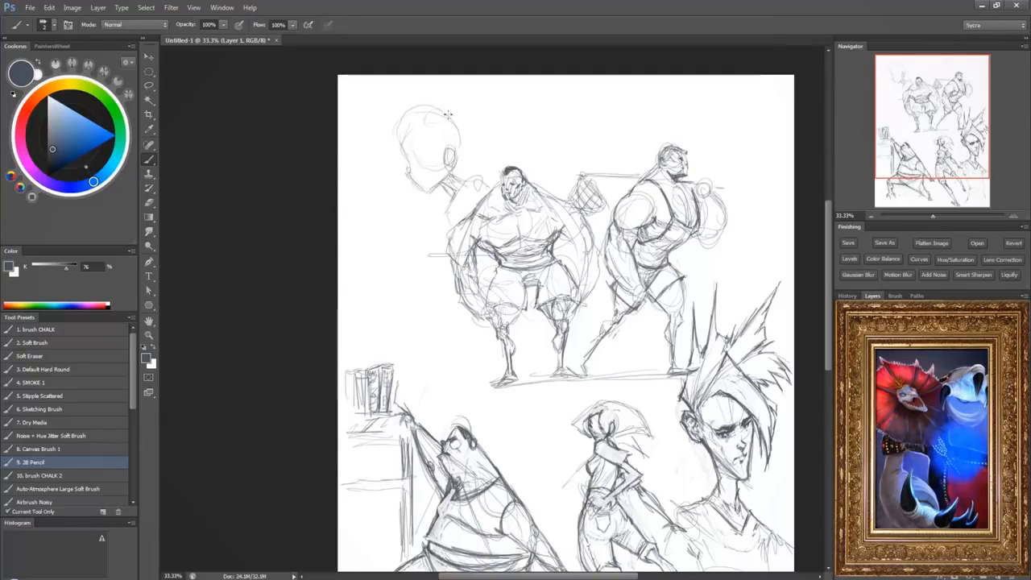
pyautogui.moveTo(448, 114); pyautogui.dragTo(461, 147)
pyautogui.moveTo(447, 186)
pyautogui.mouseDown()
pyautogui.moveTo(452, 198)
pyautogui.moveTo(481, 177)
pyautogui.moveTo(468, 195)
pyautogui.mouseUp()
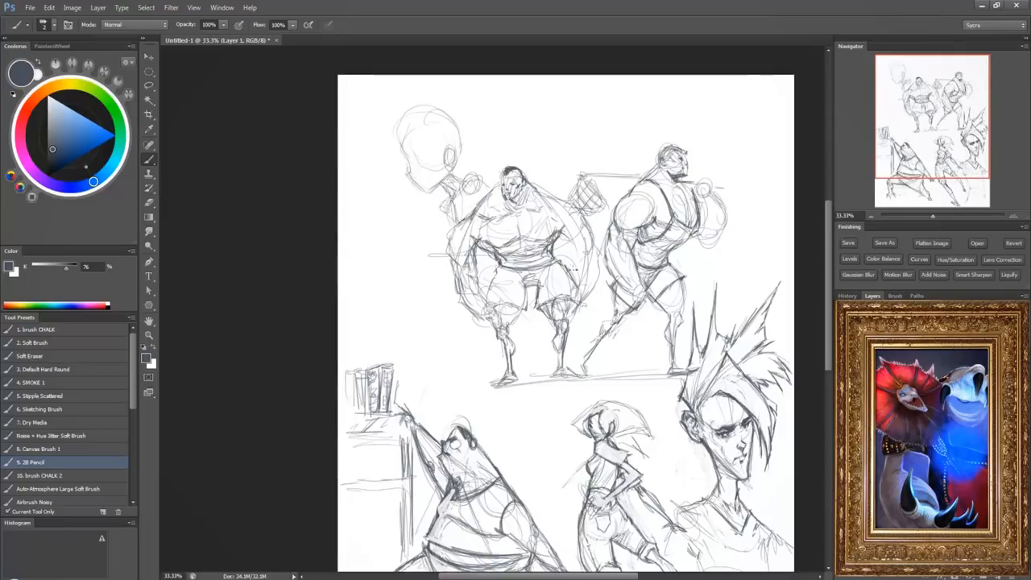
# Draw the new woman's face with a pointed nose, smiling mouth, firm jawline, eye and brow, and define her neck and shoulder.
pyautogui.hotkey('ctrl', '+')
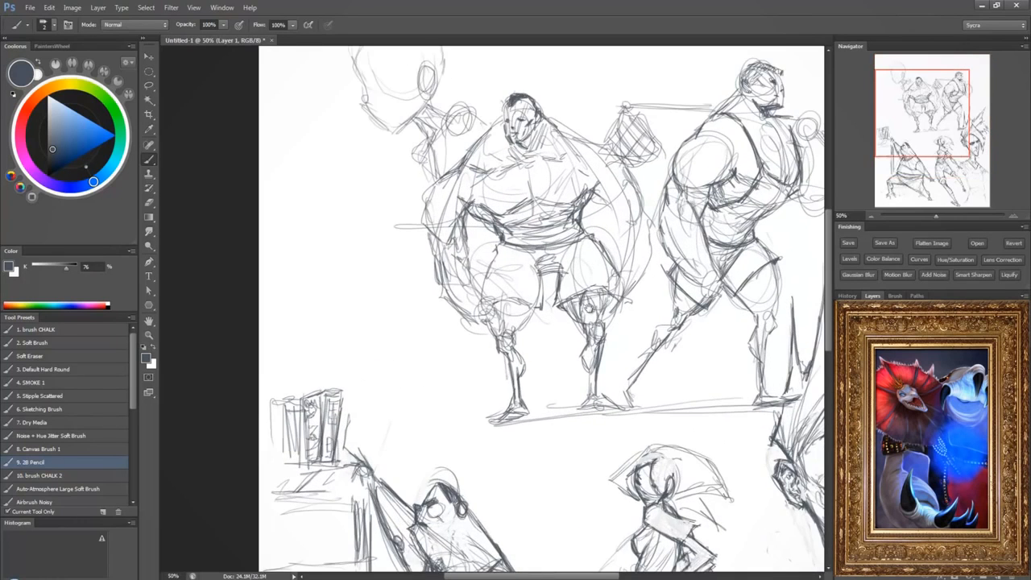
pyautogui.moveTo(505, 249)
pyautogui.mouseDown()
pyautogui.moveTo(786, 502)
pyautogui.moveTo(665, 438)
pyautogui.mouseUp()
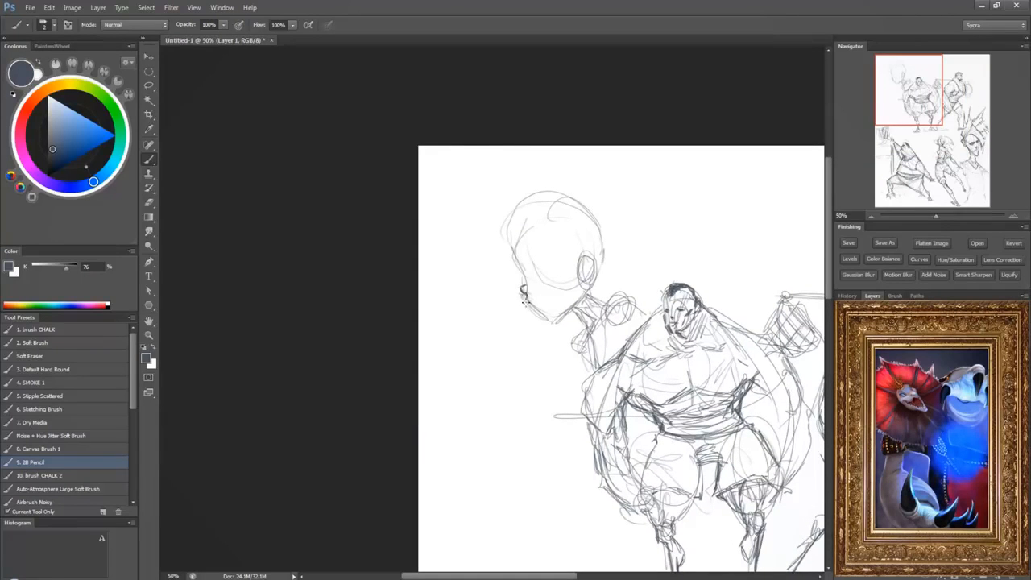
pyautogui.moveTo(545, 298)
pyautogui.mouseDown()
pyautogui.moveTo(534, 301)
pyautogui.moveTo(551, 297)
pyautogui.mouseUp()
pyautogui.moveTo(538, 309)
pyautogui.mouseDown()
pyautogui.moveTo(554, 326)
pyautogui.moveTo(577, 300)
pyautogui.moveTo(567, 314)
pyautogui.moveTo(594, 326)
pyautogui.mouseUp()
pyautogui.moveTo(587, 285); pyautogui.dragTo(643, 306)
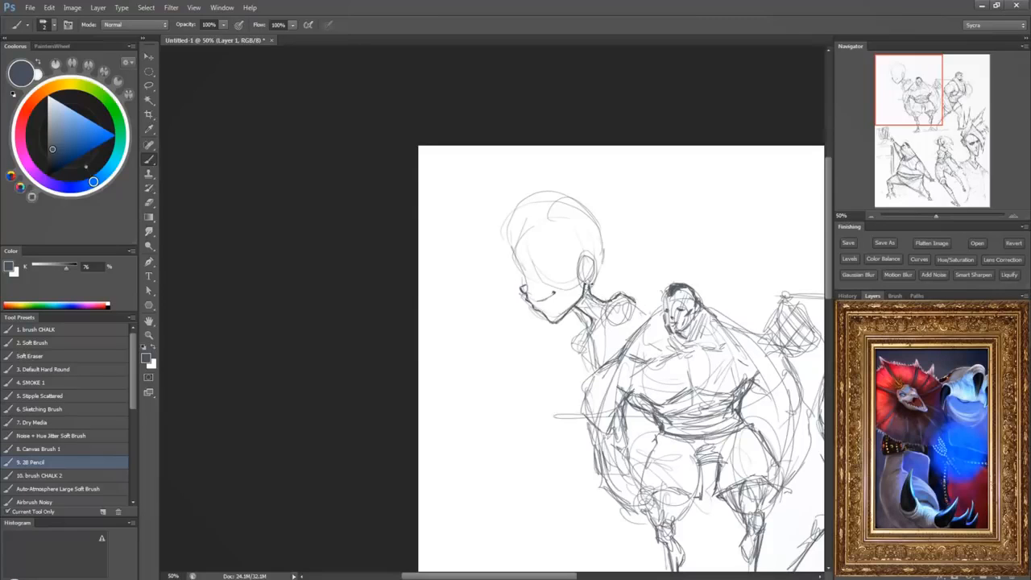
pyautogui.moveTo(591, 326); pyautogui.dragTo(578, 340)
pyautogui.moveTo(522, 276); pyautogui.dragTo(515, 214)
pyautogui.moveTo(539, 264)
pyautogui.mouseDown()
pyautogui.moveTo(549, 275)
pyautogui.moveTo(540, 275)
pyautogui.mouseUp()
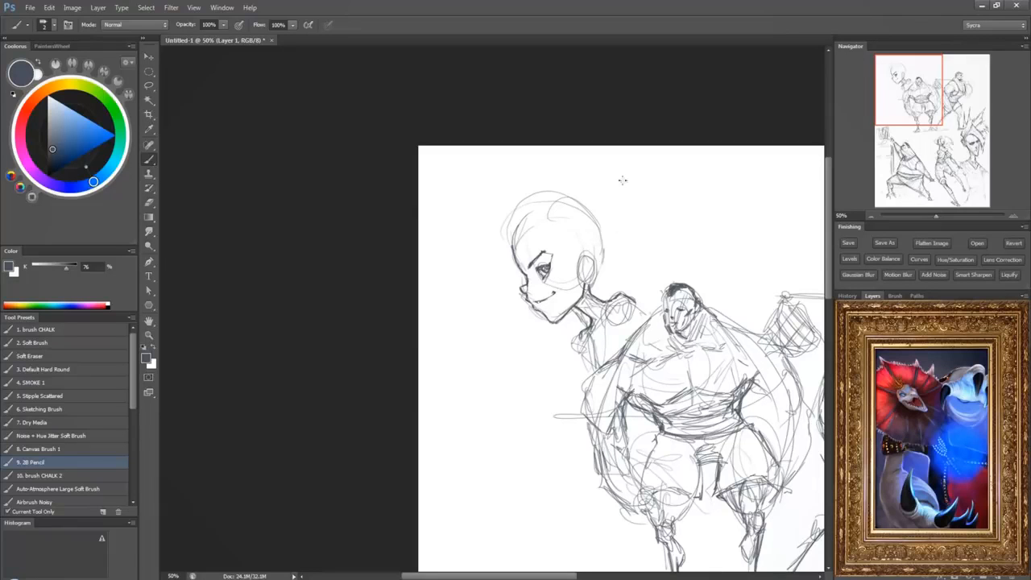
# Define the woman's ear and nape, and sketch her hair pulled tightly back over the skull to a gathering point.
pyautogui.moveTo(580, 250)
pyautogui.mouseDown()
pyautogui.moveTo(580, 269)
pyautogui.moveTo(594, 256)
pyautogui.moveTo(593, 292)
pyautogui.moveTo(615, 302)
pyautogui.mouseUp()
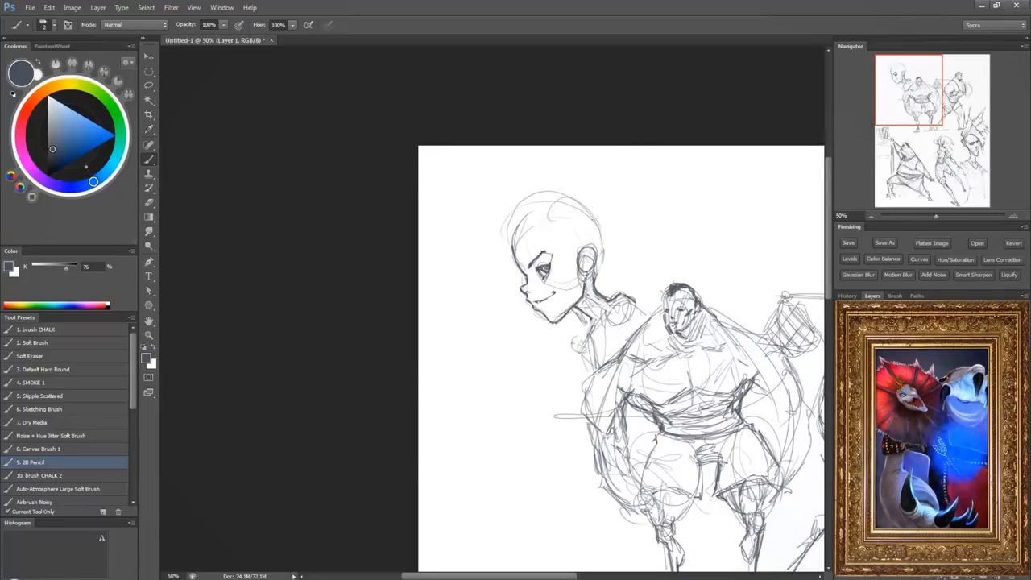
pyautogui.moveTo(578, 253)
pyautogui.mouseDown()
pyautogui.moveTo(580, 213)
pyautogui.moveTo(599, 233)
pyautogui.moveTo(600, 258)
pyautogui.mouseUp()
pyautogui.moveTo(545, 190); pyautogui.dragTo(613, 230)
pyautogui.moveTo(528, 212)
pyautogui.mouseDown()
pyautogui.moveTo(592, 211)
pyautogui.moveTo(589, 201)
pyautogui.mouseUp()
pyautogui.moveTo(545, 228); pyautogui.dragTo(586, 219)
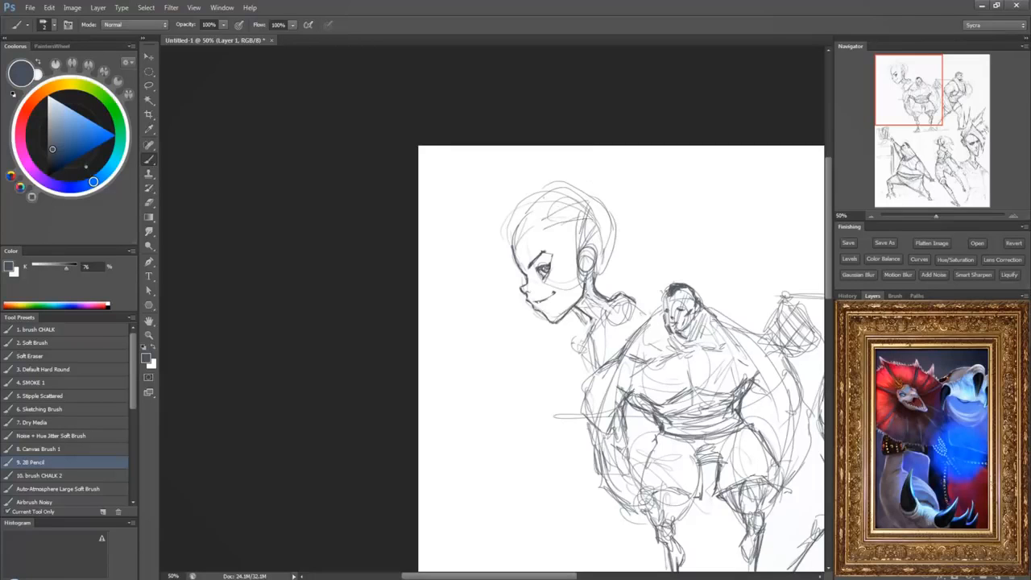
pyautogui.moveTo(513, 239)
pyautogui.mouseDown()
pyautogui.moveTo(555, 192)
pyautogui.moveTo(514, 227)
pyautogui.moveTo(590, 183)
pyautogui.moveTo(610, 227)
pyautogui.moveTo(626, 222)
pyautogui.mouseUp()
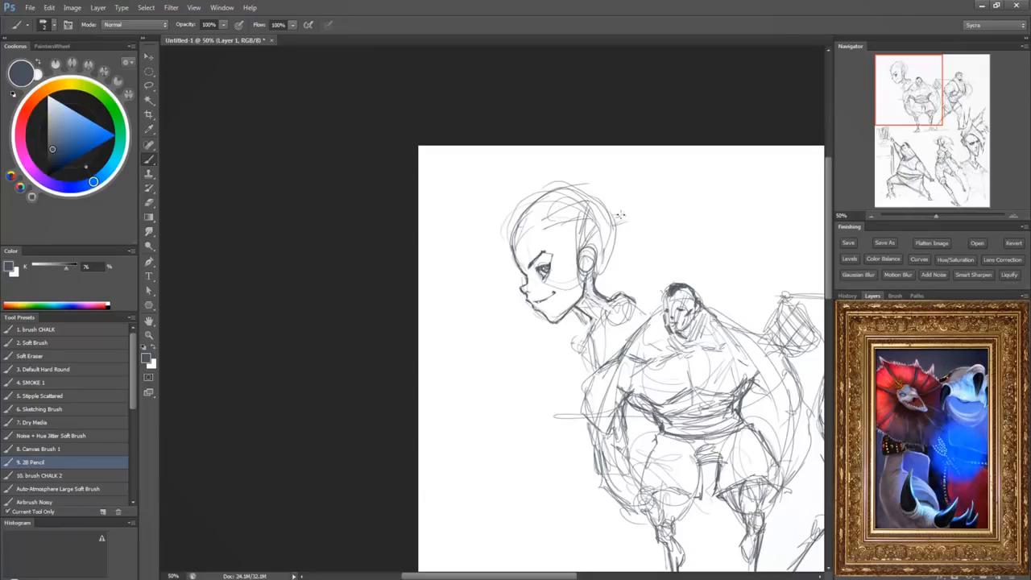
pyautogui.moveTo(585, 191)
pyautogui.mouseDown()
pyautogui.moveTo(622, 217)
pyautogui.moveTo(601, 238)
pyautogui.mouseUp()
pyautogui.moveTo(620, 218)
pyautogui.mouseDown()
pyautogui.moveTo(588, 241)
pyautogui.moveTo(597, 235)
pyautogui.mouseUp()
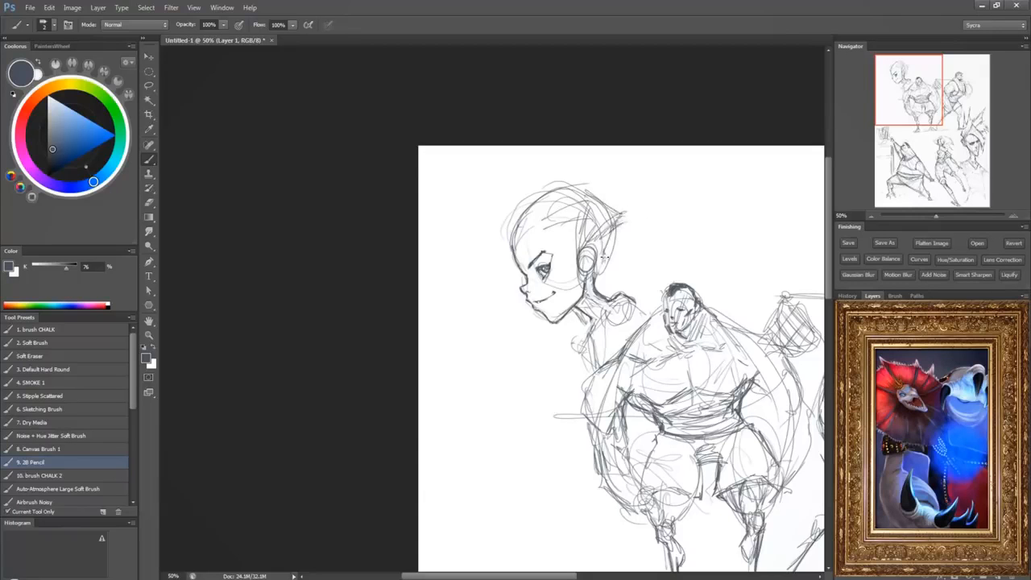
# Draw a thick, shaded hair wrap where the woman's pulled-back hair gathers behind her head.
pyautogui.moveTo(602, 272)
pyautogui.mouseDown()
pyautogui.moveTo(634, 216)
pyautogui.moveTo(622, 205)
pyautogui.moveTo(628, 191)
pyautogui.moveTo(664, 179)
pyautogui.moveTo(665, 209)
pyautogui.mouseUp()
pyautogui.moveTo(665, 209)
pyautogui.mouseDown()
pyautogui.moveTo(633, 216)
pyautogui.moveTo(652, 232)
pyautogui.moveTo(669, 211)
pyautogui.moveTo(666, 181)
pyautogui.moveTo(626, 206)
pyautogui.moveTo(641, 233)
pyautogui.moveTo(635, 179)
pyautogui.moveTo(635, 234)
pyautogui.mouseUp()
pyautogui.moveTo(636, 231)
pyautogui.mouseDown()
pyautogui.moveTo(619, 192)
pyautogui.moveTo(627, 240)
pyautogui.moveTo(619, 186)
pyautogui.moveTo(639, 239)
pyautogui.moveTo(657, 216)
pyautogui.moveTo(627, 177)
pyautogui.moveTo(615, 189)
pyautogui.moveTo(625, 179)
pyautogui.moveTo(621, 198)
pyautogui.moveTo(632, 196)
pyautogui.moveTo(660, 236)
pyautogui.mouseUp()
pyautogui.moveTo(657, 199)
pyautogui.mouseDown()
pyautogui.moveTo(649, 179)
pyautogui.moveTo(657, 228)
pyautogui.mouseUp()
pyautogui.moveTo(644, 178)
pyautogui.mouseDown()
pyautogui.moveTo(657, 190)
pyautogui.moveTo(659, 222)
pyautogui.moveTo(670, 208)
pyautogui.moveTo(667, 229)
pyautogui.moveTo(656, 243)
pyautogui.moveTo(625, 248)
pyautogui.mouseUp()
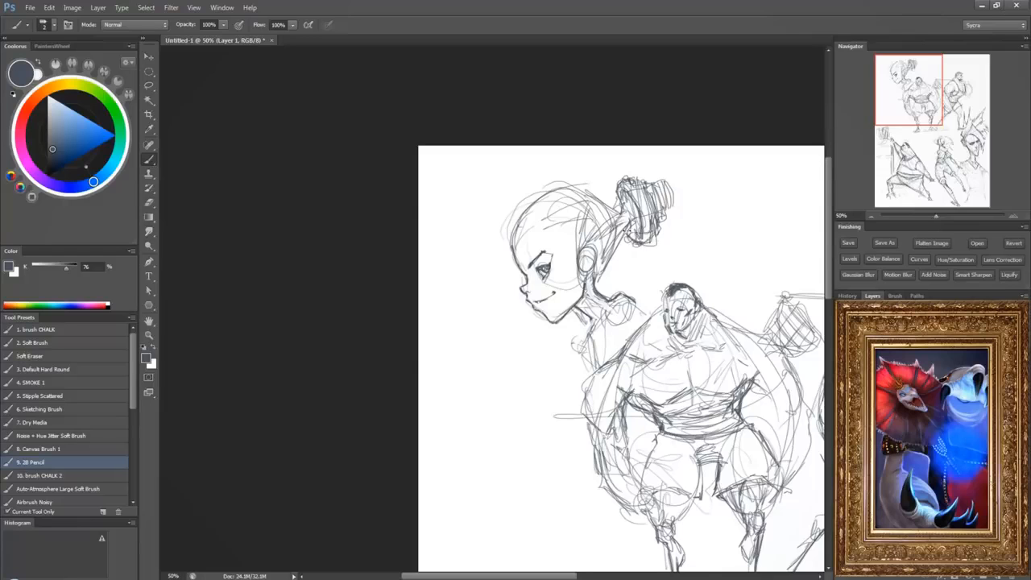
# Draw the woman's ponytail streaming out behind the hair wrap, with a thin tie hanging below it.
pyautogui.moveTo(607, 201)
pyautogui.mouseDown()
pyautogui.moveTo(620, 208)
pyautogui.moveTo(604, 211)
pyautogui.mouseUp()
pyautogui.moveTo(673, 184)
pyautogui.mouseDown()
pyautogui.moveTo(695, 185)
pyautogui.moveTo(718, 208)
pyautogui.moveTo(731, 199)
pyautogui.moveTo(707, 185)
pyautogui.moveTo(796, 180)
pyautogui.moveTo(754, 172)
pyautogui.moveTo(794, 177)
pyautogui.mouseUp()
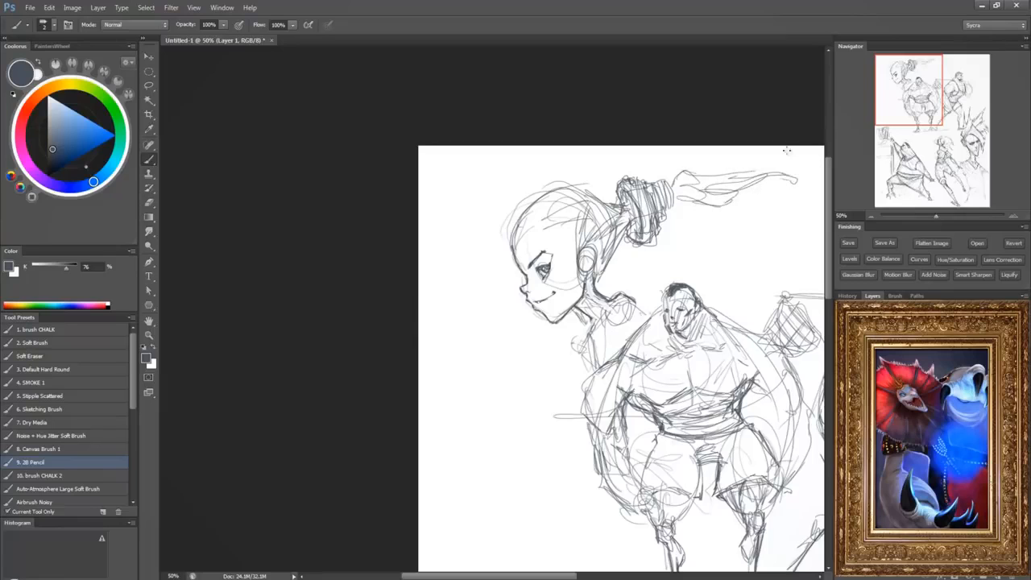
pyautogui.moveTo(614, 203)
pyautogui.mouseDown()
pyautogui.moveTo(627, 200)
pyautogui.moveTo(608, 201)
pyautogui.mouseUp()
pyautogui.moveTo(651, 244); pyautogui.dragTo(654, 269)
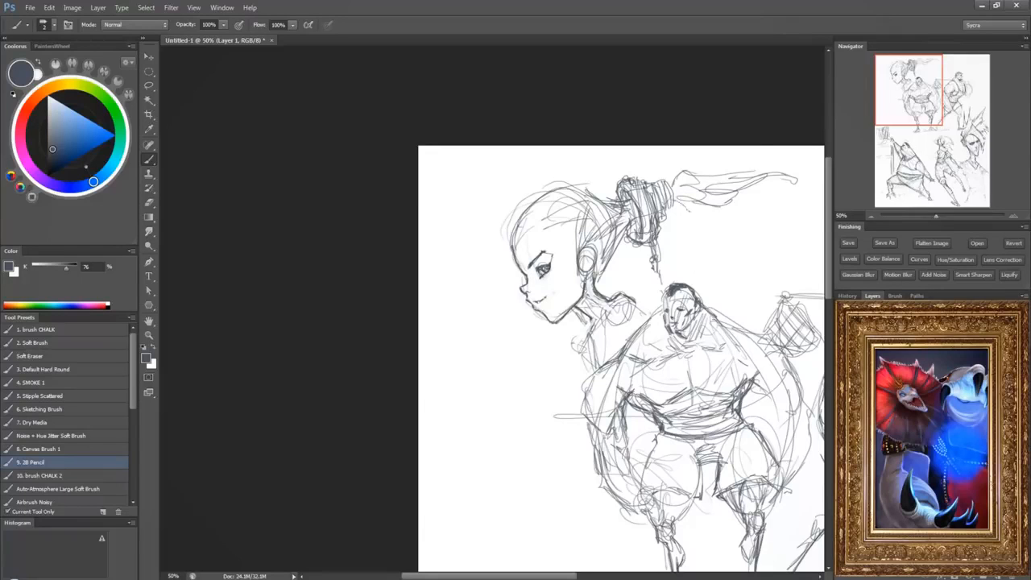
pyautogui.moveTo(710, 205)
pyautogui.mouseDown()
pyautogui.moveTo(686, 208)
pyautogui.moveTo(729, 171)
pyautogui.moveTo(673, 177)
pyautogui.mouseUp()
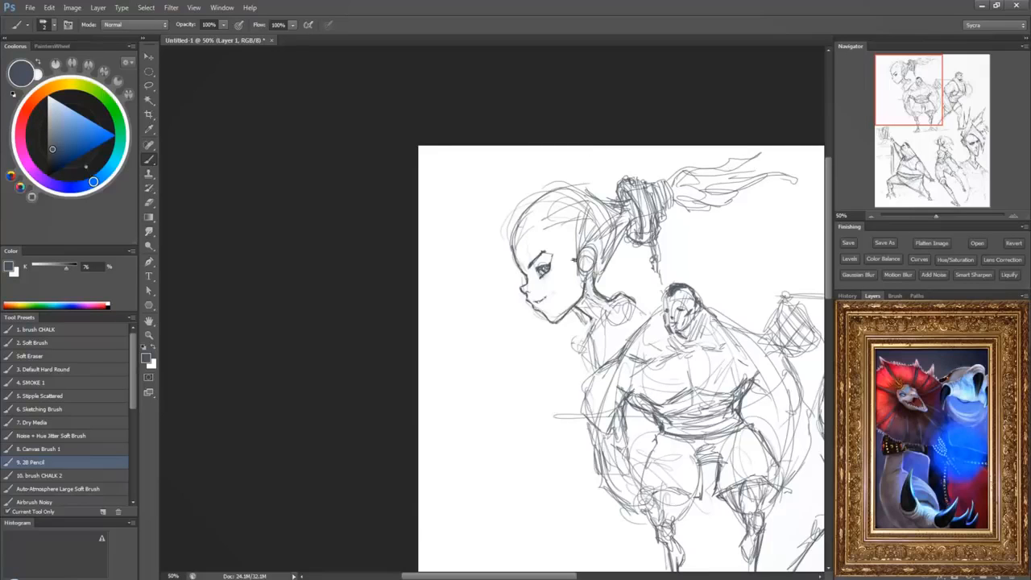
# Draw a headset on the woman with a headband, round ear cup and microphone reaching toward her mouth.
pyautogui.moveTo(574, 259)
pyautogui.mouseDown()
pyautogui.moveTo(586, 249)
pyautogui.moveTo(591, 268)
pyautogui.moveTo(580, 231)
pyautogui.moveTo(599, 242)
pyautogui.moveTo(580, 271)
pyautogui.moveTo(604, 234)
pyautogui.moveTo(582, 266)
pyautogui.moveTo(600, 256)
pyautogui.moveTo(564, 190)
pyautogui.moveTo(587, 222)
pyautogui.moveTo(589, 201)
pyautogui.moveTo(556, 182)
pyautogui.moveTo(579, 206)
pyautogui.moveTo(589, 190)
pyautogui.moveTo(548, 185)
pyautogui.moveTo(563, 179)
pyautogui.moveTo(590, 193)
pyautogui.moveTo(573, 206)
pyautogui.moveTo(588, 226)
pyautogui.moveTo(601, 215)
pyautogui.moveTo(594, 264)
pyautogui.mouseUp()
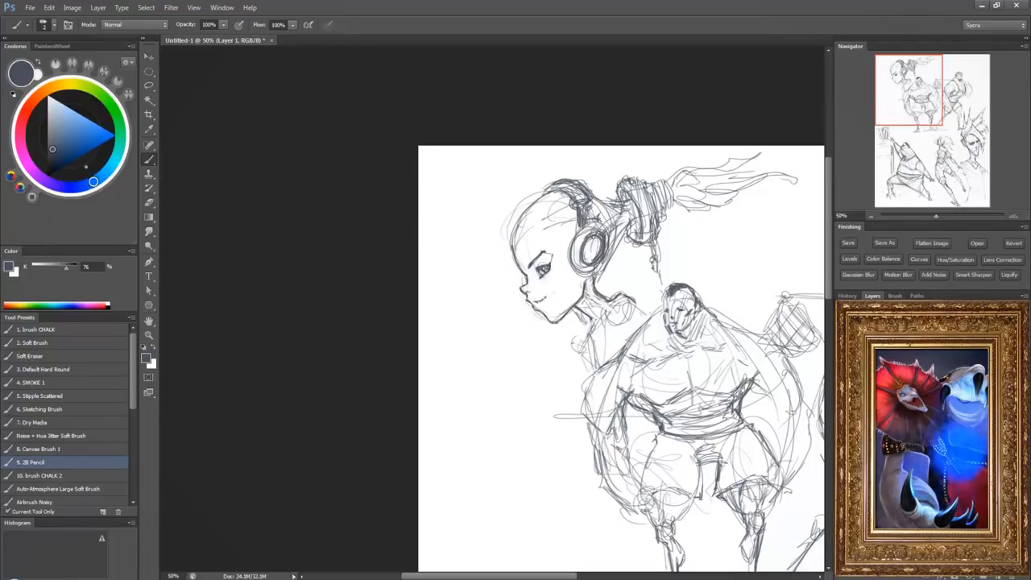
pyautogui.moveTo(575, 229)
pyautogui.mouseDown()
pyautogui.moveTo(569, 253)
pyautogui.moveTo(581, 274)
pyautogui.moveTo(555, 305)
pyautogui.moveTo(573, 283)
pyautogui.mouseUp()
pyautogui.moveTo(594, 255)
pyautogui.mouseDown()
pyautogui.moveTo(586, 264)
pyautogui.moveTo(586, 252)
pyautogui.moveTo(588, 280)
pyautogui.moveTo(607, 244)
pyautogui.moveTo(599, 269)
pyautogui.moveTo(649, 307)
pyautogui.moveTo(591, 333)
pyautogui.moveTo(591, 345)
pyautogui.moveTo(620, 336)
pyautogui.mouseUp()
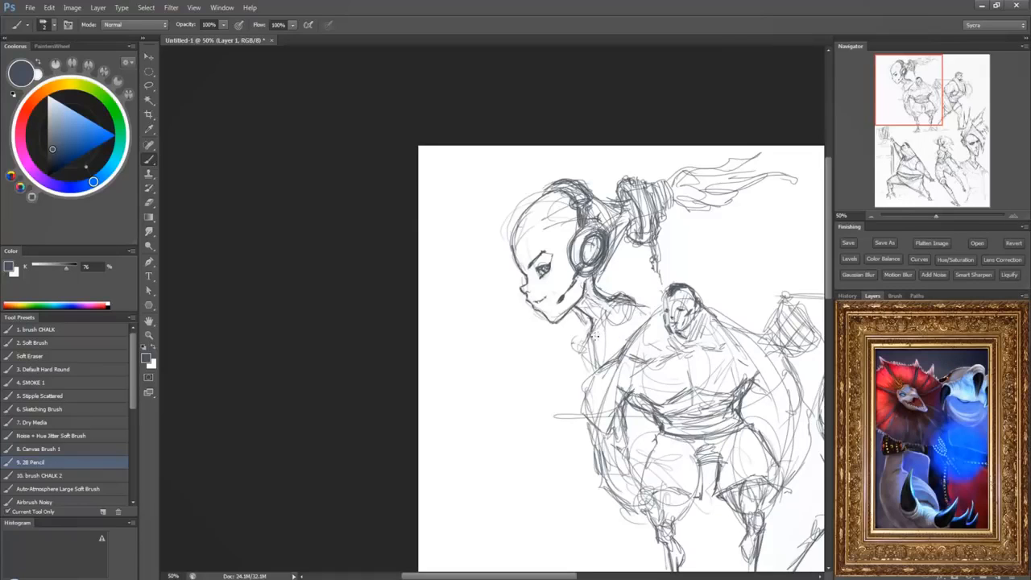
# Rough in the woman's hand below her chin with a raised forearm, and add the jacket's shoulder and upturned collar.
pyautogui.moveTo(556, 328)
pyautogui.mouseDown()
pyautogui.moveTo(535, 360)
pyautogui.moveTo(528, 349)
pyautogui.moveTo(555, 334)
pyautogui.mouseUp()
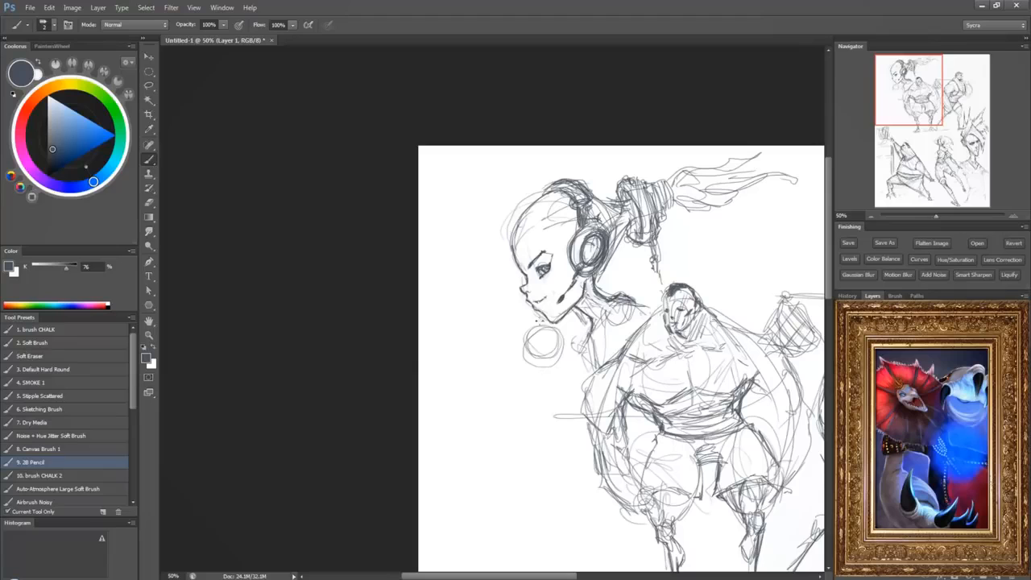
pyautogui.moveTo(527, 317)
pyautogui.mouseDown()
pyautogui.moveTo(565, 340)
pyautogui.moveTo(558, 335)
pyautogui.moveTo(555, 358)
pyautogui.moveTo(553, 337)
pyautogui.moveTo(542, 342)
pyautogui.moveTo(557, 363)
pyautogui.moveTo(563, 343)
pyautogui.moveTo(545, 369)
pyautogui.moveTo(534, 363)
pyautogui.moveTo(529, 314)
pyautogui.moveTo(551, 327)
pyautogui.mouseUp()
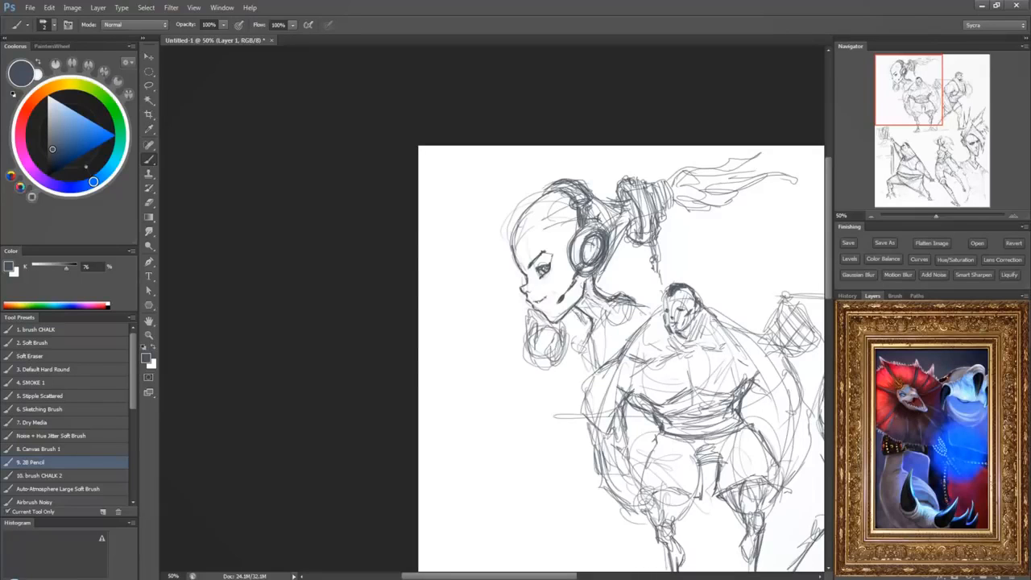
pyautogui.moveTo(548, 399)
pyautogui.mouseDown()
pyautogui.moveTo(531, 383)
pyautogui.moveTo(523, 407)
pyautogui.moveTo(541, 401)
pyautogui.moveTo(554, 363)
pyautogui.moveTo(535, 356)
pyautogui.moveTo(533, 367)
pyautogui.moveTo(541, 371)
pyautogui.moveTo(545, 348)
pyautogui.moveTo(533, 319)
pyautogui.moveTo(536, 377)
pyautogui.moveTo(506, 423)
pyautogui.moveTo(575, 361)
pyautogui.moveTo(562, 378)
pyautogui.moveTo(586, 333)
pyautogui.moveTo(574, 357)
pyautogui.moveTo(634, 292)
pyautogui.moveTo(662, 303)
pyautogui.moveTo(618, 298)
pyautogui.moveTo(636, 306)
pyautogui.moveTo(630, 319)
pyautogui.moveTo(608, 312)
pyautogui.moveTo(635, 305)
pyautogui.moveTo(632, 327)
pyautogui.moveTo(601, 355)
pyautogui.moveTo(631, 307)
pyautogui.moveTo(654, 303)
pyautogui.moveTo(638, 322)
pyautogui.moveTo(646, 326)
pyautogui.moveTo(612, 305)
pyautogui.moveTo(583, 351)
pyautogui.moveTo(606, 304)
pyautogui.moveTo(588, 294)
pyautogui.moveTo(579, 326)
pyautogui.moveTo(600, 310)
pyautogui.moveTo(580, 330)
pyautogui.moveTo(586, 320)
pyautogui.moveTo(592, 332)
pyautogui.mouseUp()
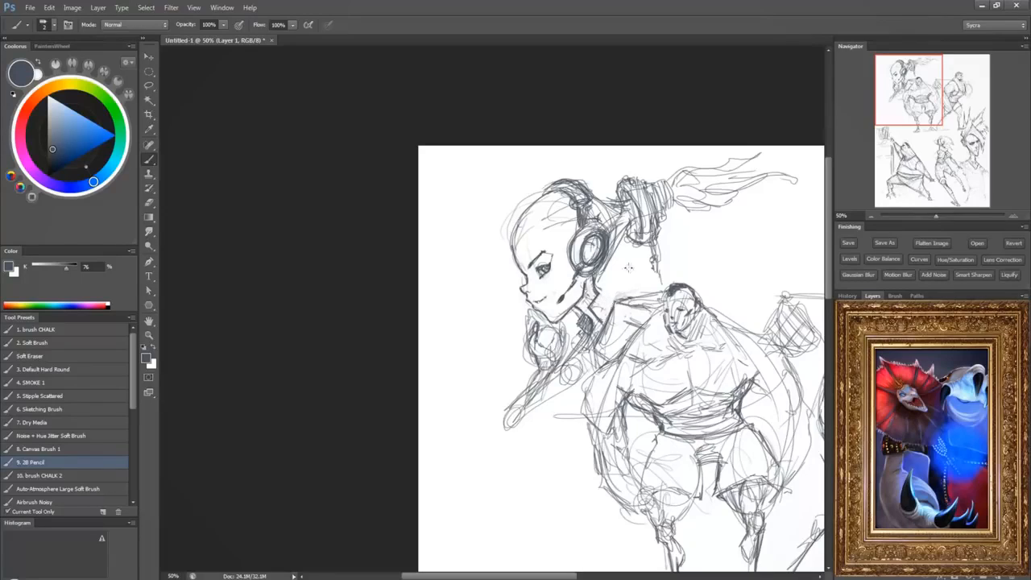
pyautogui.moveTo(606, 283)
pyautogui.mouseDown()
pyautogui.moveTo(599, 291)
pyautogui.moveTo(635, 300)
pyautogui.mouseUp()
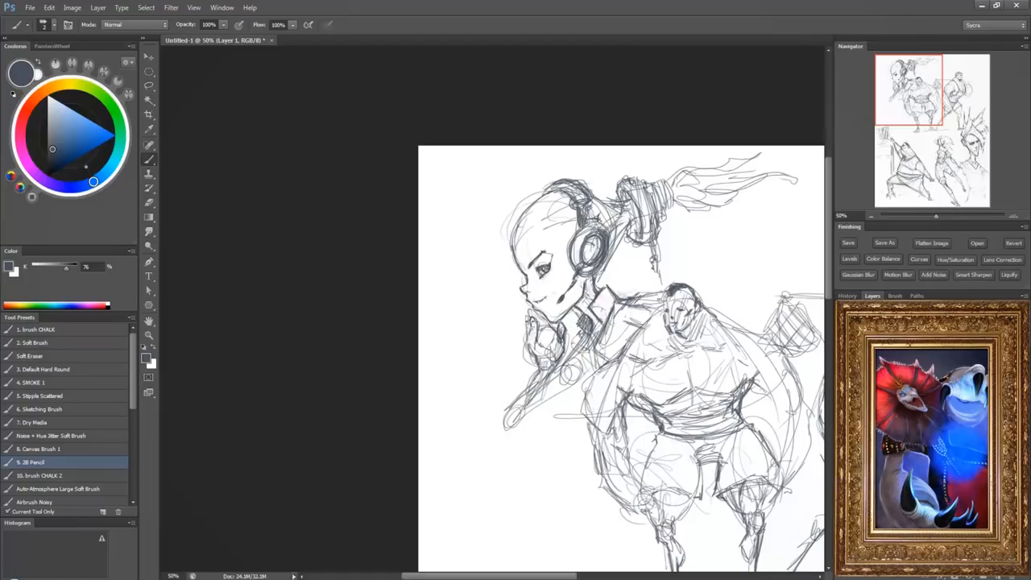
# Define the fingers touching the woman's chin, darken her forearm and sleeve, and add detail marks to the jacket.
pyautogui.moveTo(530, 336); pyautogui.dragTo(531, 346)
pyautogui.moveTo(520, 302)
pyautogui.mouseDown()
pyautogui.moveTo(525, 325)
pyautogui.moveTo(529, 298)
pyautogui.moveTo(539, 322)
pyautogui.moveTo(555, 321)
pyautogui.mouseUp()
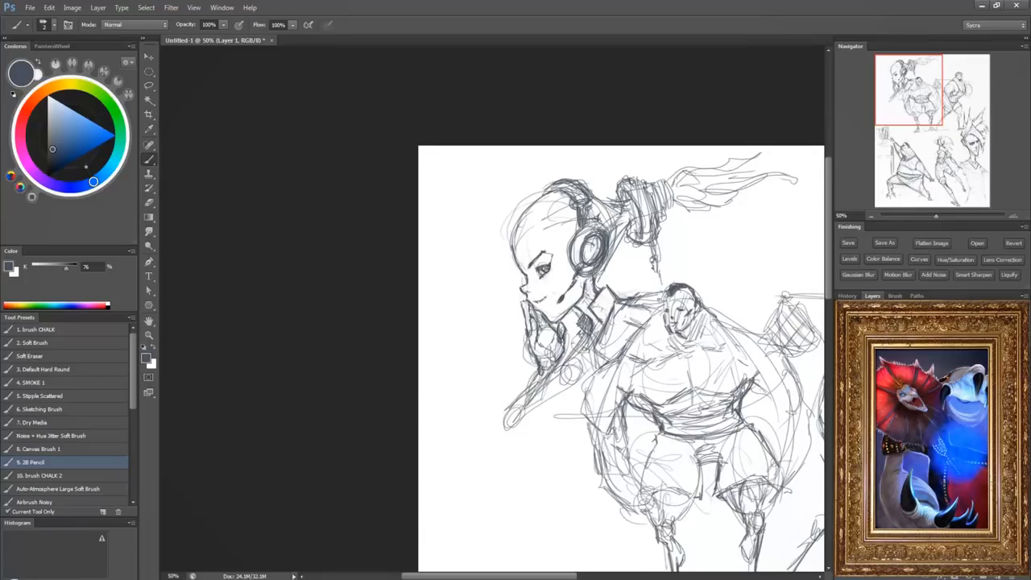
pyautogui.moveTo(555, 359)
pyautogui.mouseDown()
pyautogui.moveTo(535, 393)
pyautogui.moveTo(528, 379)
pyautogui.moveTo(507, 420)
pyautogui.moveTo(506, 401)
pyautogui.moveTo(512, 428)
pyautogui.moveTo(537, 403)
pyautogui.moveTo(539, 380)
pyautogui.moveTo(522, 419)
pyautogui.moveTo(532, 380)
pyautogui.moveTo(565, 386)
pyautogui.moveTo(579, 376)
pyautogui.mouseUp()
pyautogui.moveTo(537, 413)
pyautogui.mouseDown()
pyautogui.moveTo(579, 377)
pyautogui.moveTo(554, 375)
pyautogui.mouseUp()
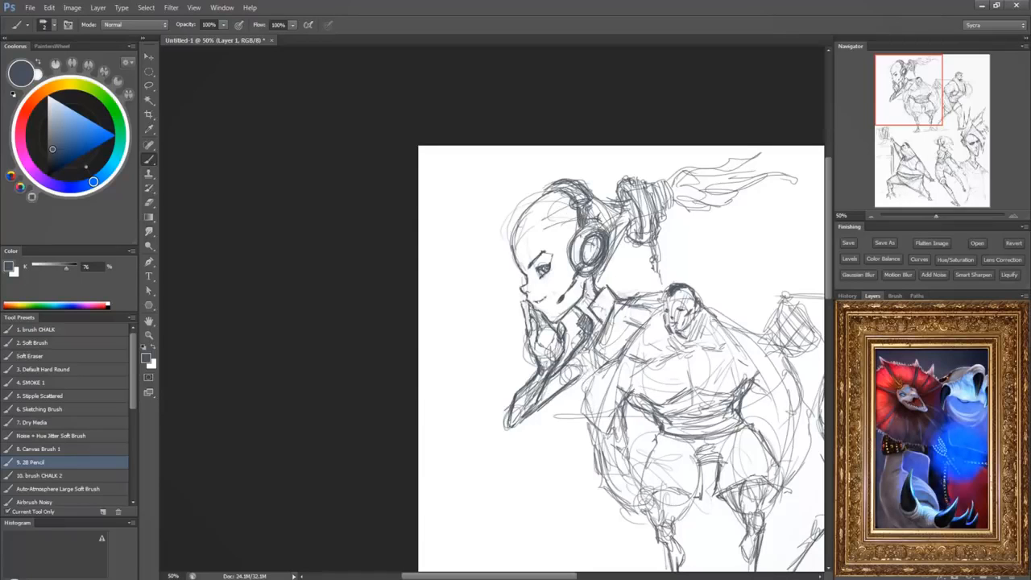
pyautogui.moveTo(582, 348); pyautogui.dragTo(598, 366)
pyautogui.moveTo(576, 321)
pyautogui.mouseDown()
pyautogui.moveTo(588, 340)
pyautogui.moveTo(576, 325)
pyautogui.mouseUp()
pyautogui.moveTo(625, 321)
pyautogui.mouseDown()
pyautogui.moveTo(641, 331)
pyautogui.moveTo(601, 360)
pyautogui.mouseUp()
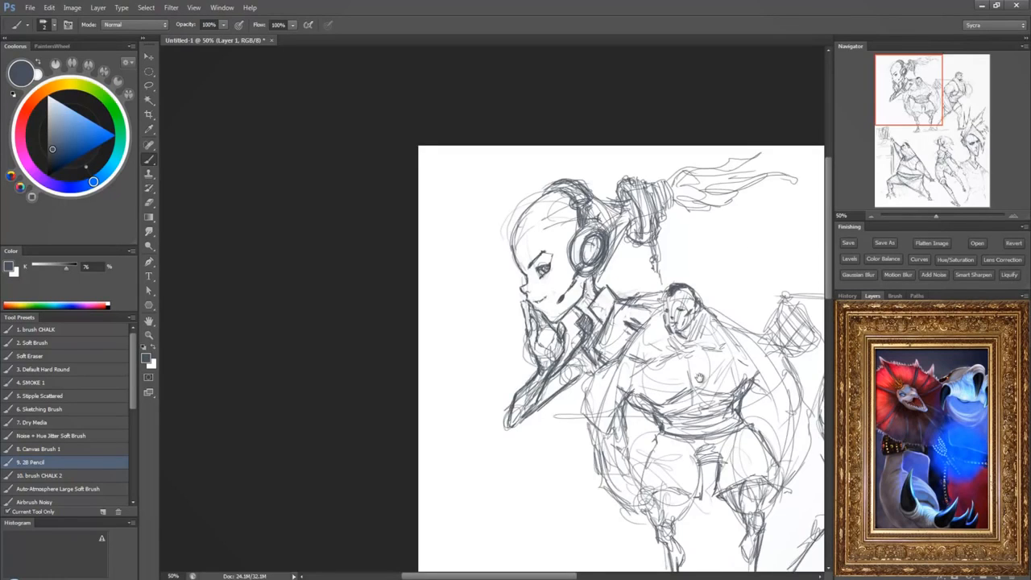
# Touch up the face of the muscular man carrying the pole and shade the headset woman's hand.
pyautogui.moveTo(795, 439); pyautogui.dragTo(601, 397)
pyautogui.moveTo(683, 411); pyautogui.dragTo(636, 404)
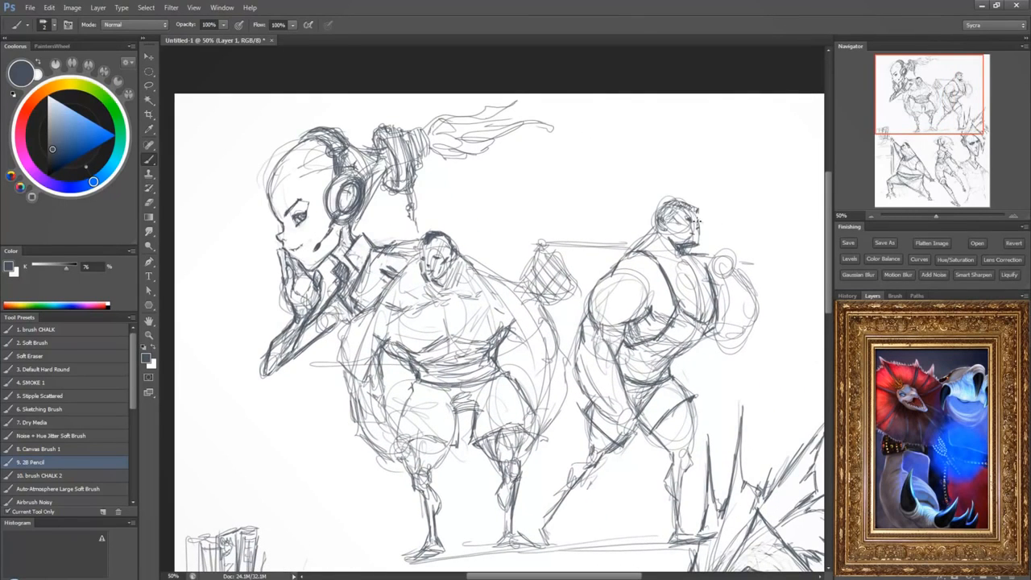
pyautogui.moveTo(697, 223); pyautogui.dragTo(693, 211)
pyautogui.moveTo(303, 272)
pyautogui.mouseDown()
pyautogui.moveTo(295, 288)
pyautogui.moveTo(306, 308)
pyautogui.mouseUp()
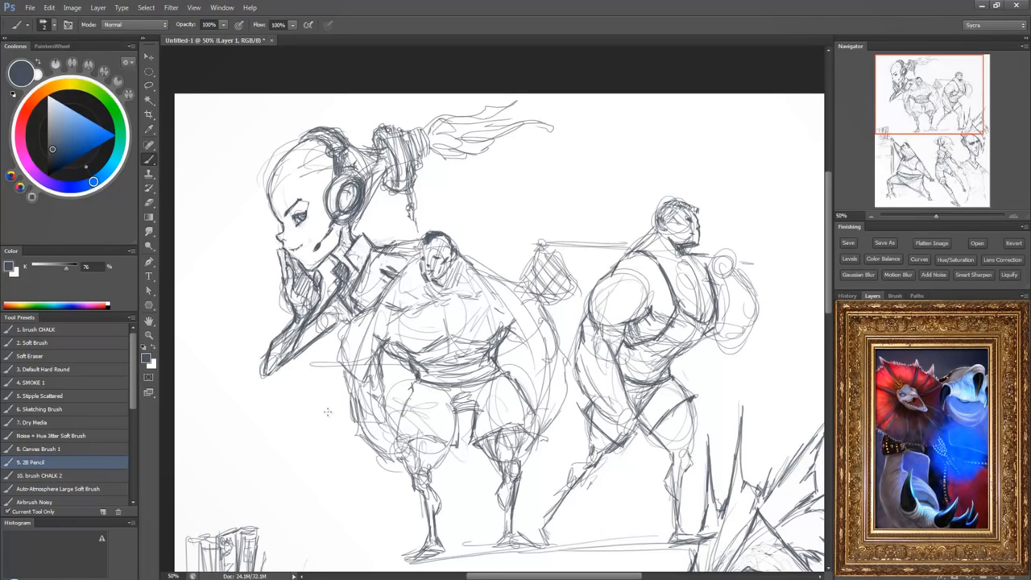
pyautogui.hotkey('ctrl', '-')
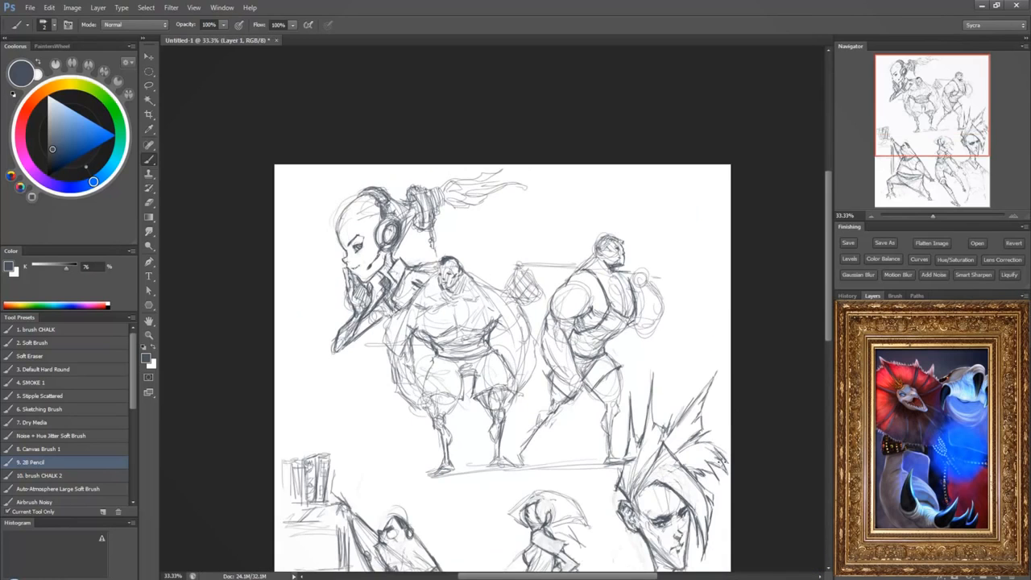
pyautogui.moveTo(620, 424); pyautogui.dragTo(644, 249)
pyautogui.hotkey('ctrl', '-')
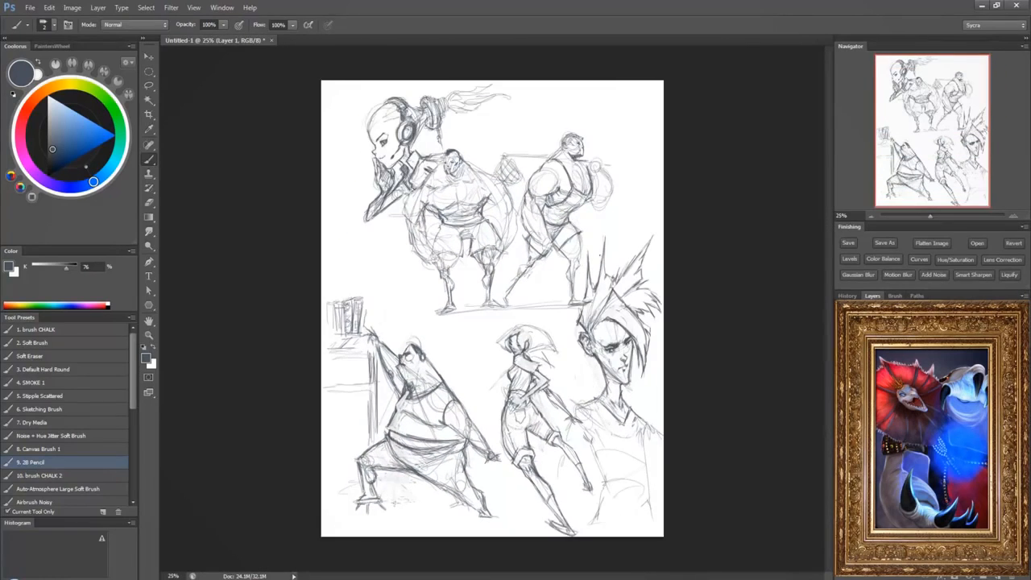